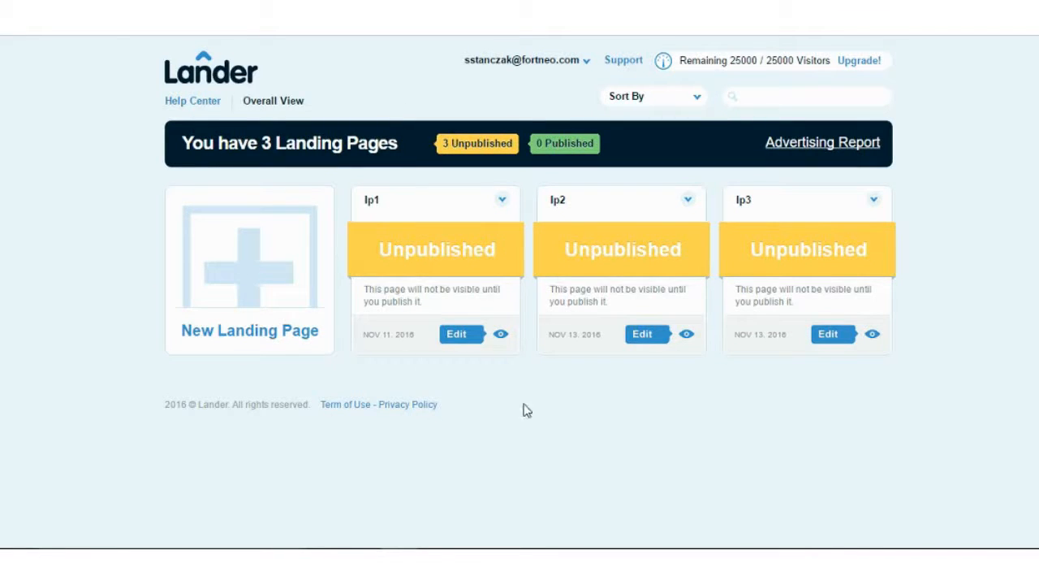
- Start a new landing page named lp4
left_click(240, 280)
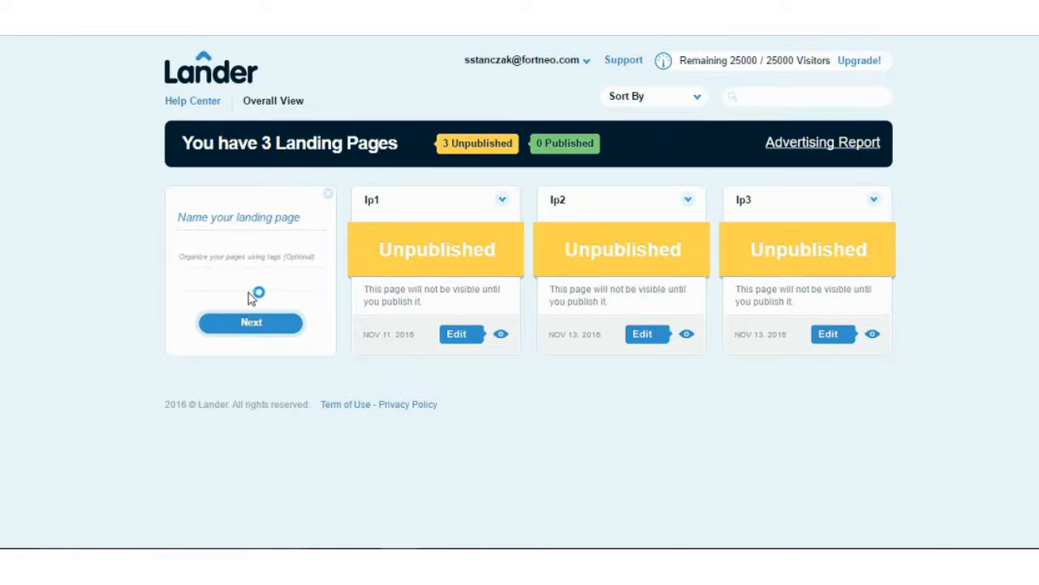
type("lp4")
key("Return")
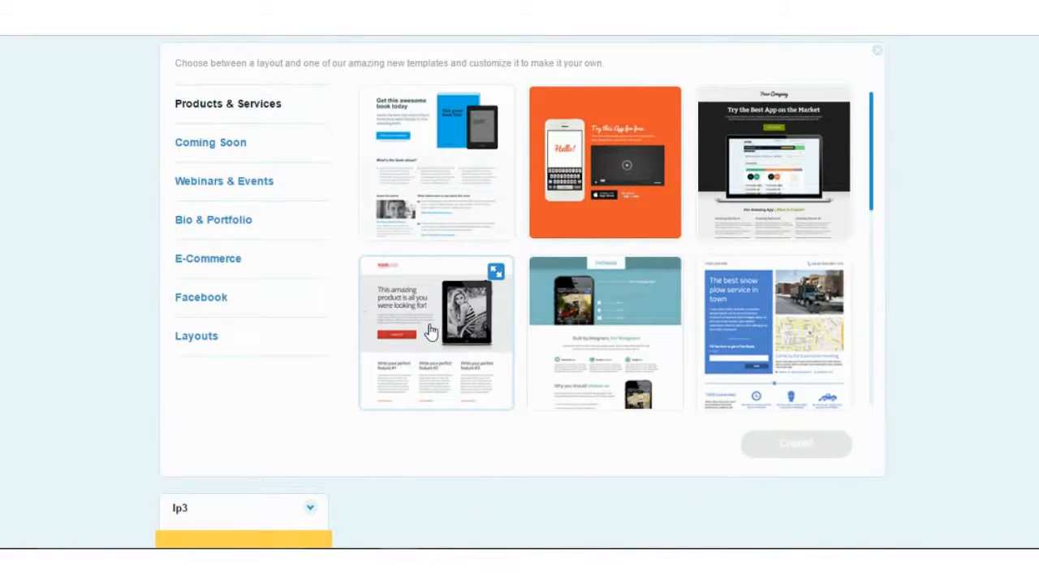
- Create the page from the Vintage Store template in the E-Commerce category
scroll(431, 333, "down", 3)
scroll(430, 333, "down", 8)
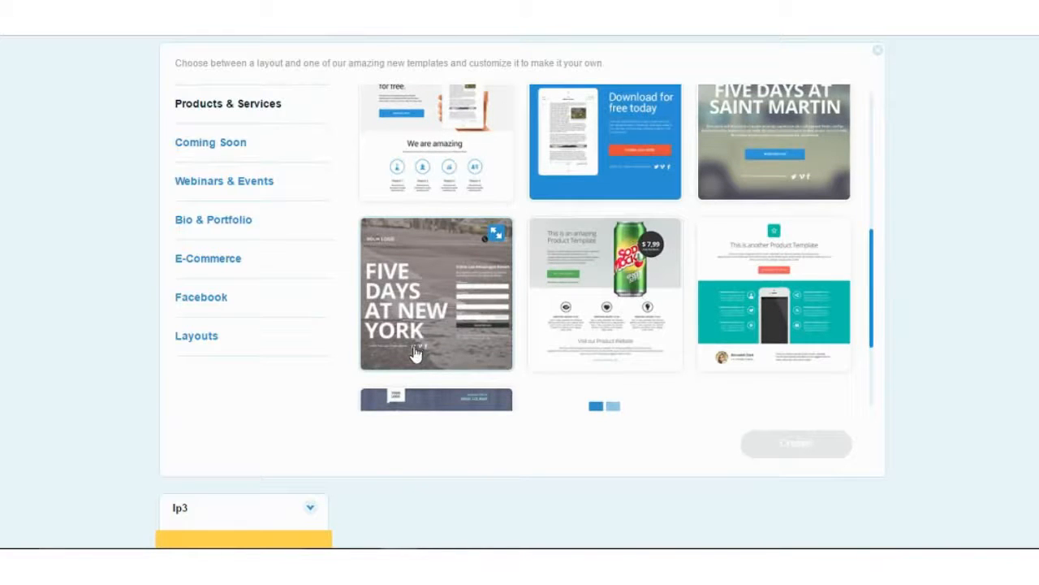
scroll(414, 353, "down", 3)
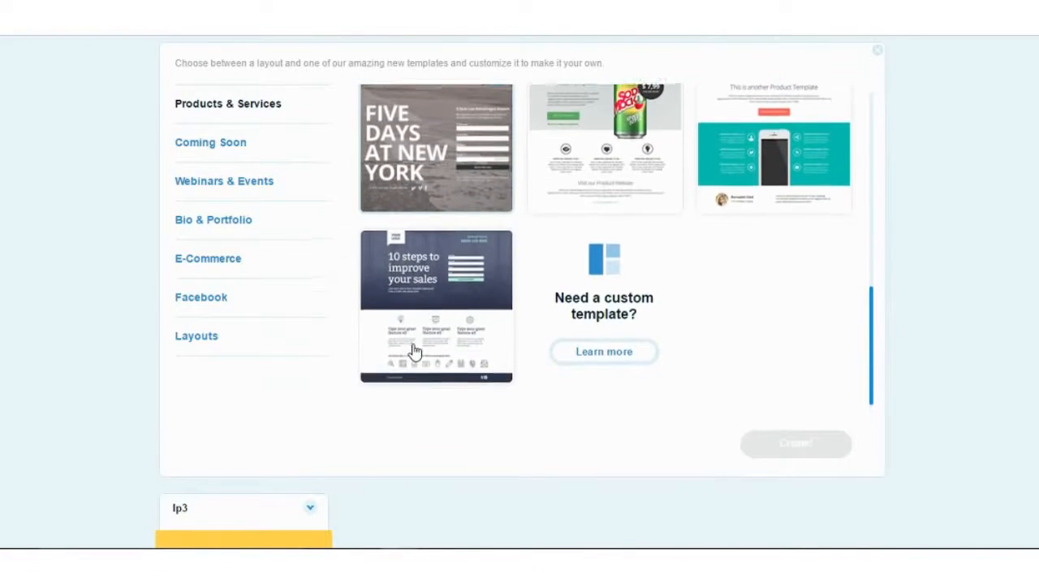
scroll(381, 293, "up", 1)
left_click(252, 184)
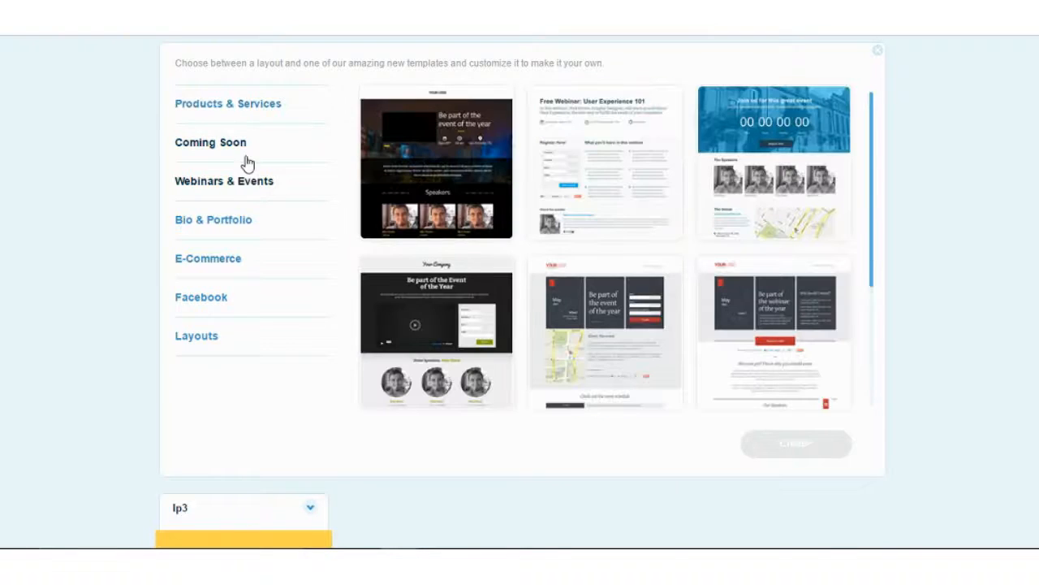
left_click(225, 146)
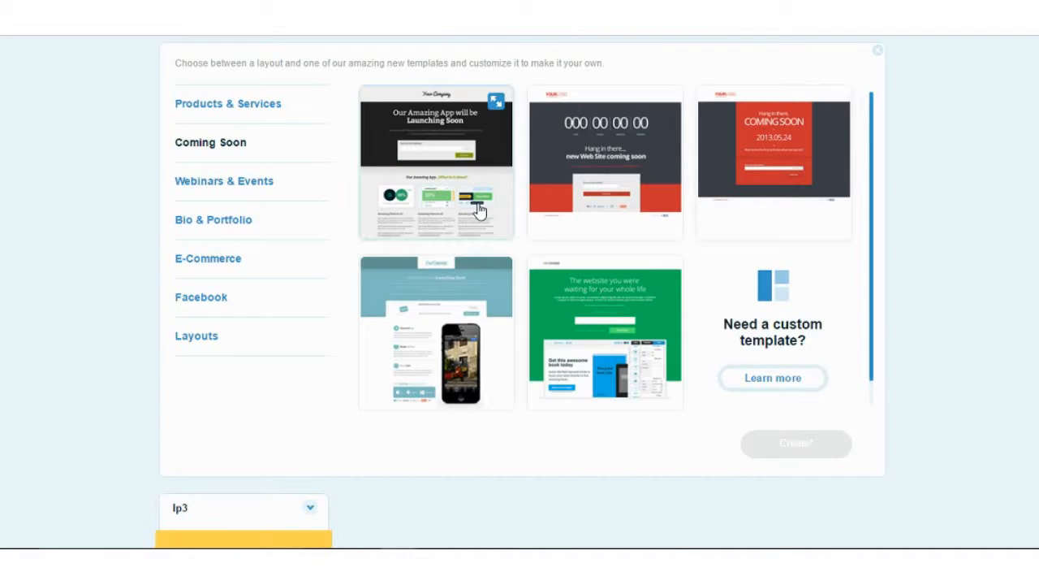
left_click(197, 260)
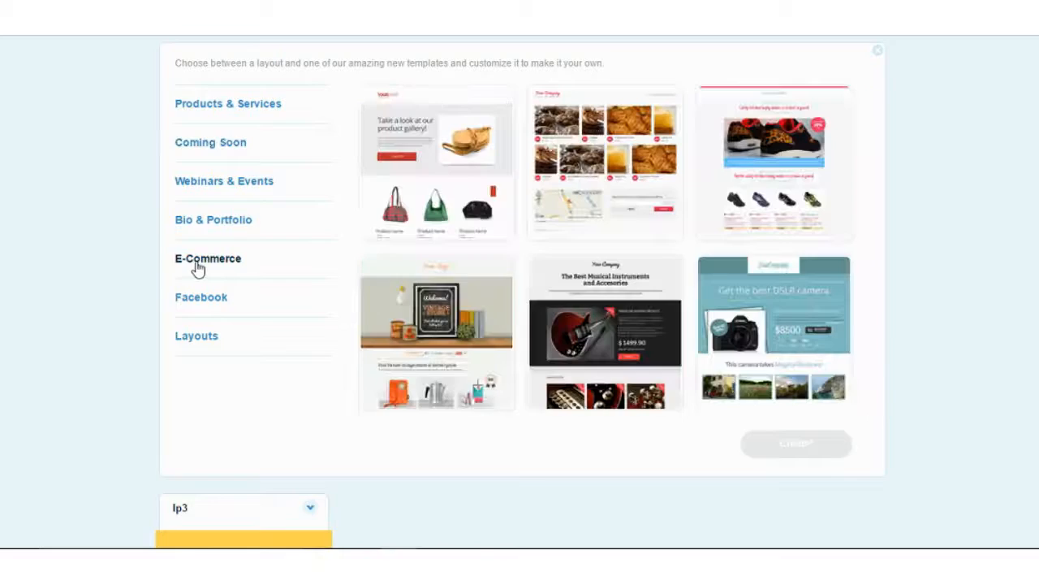
scroll(430, 257, "down", 3)
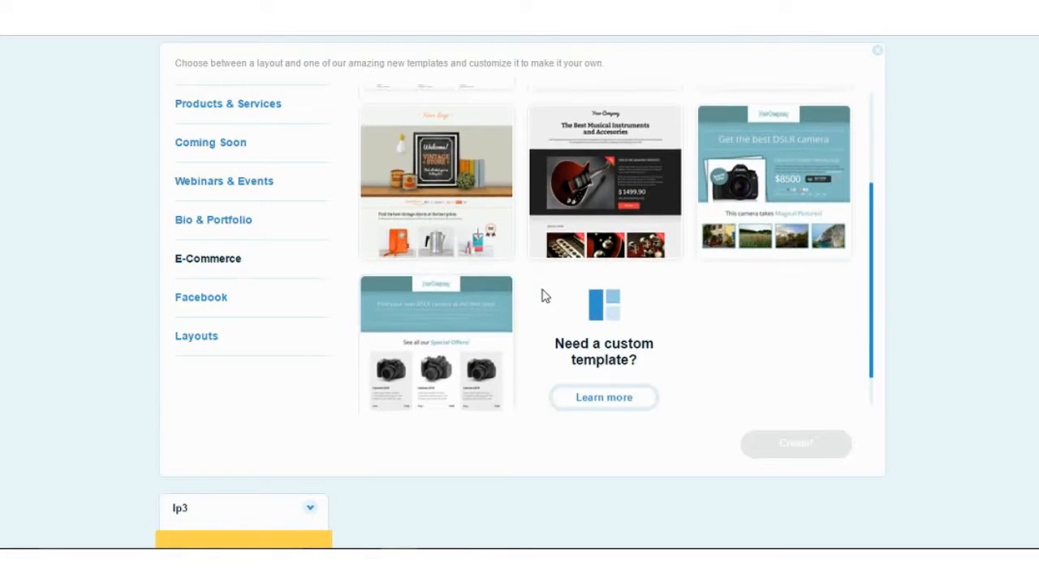
scroll(541, 295, "up", 1)
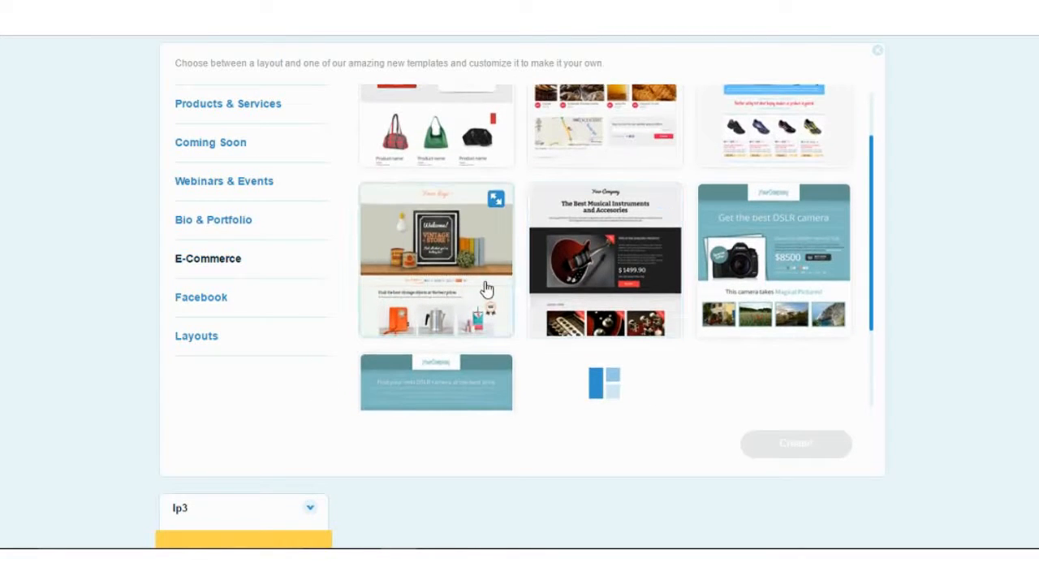
left_click(487, 289)
left_click(767, 449)
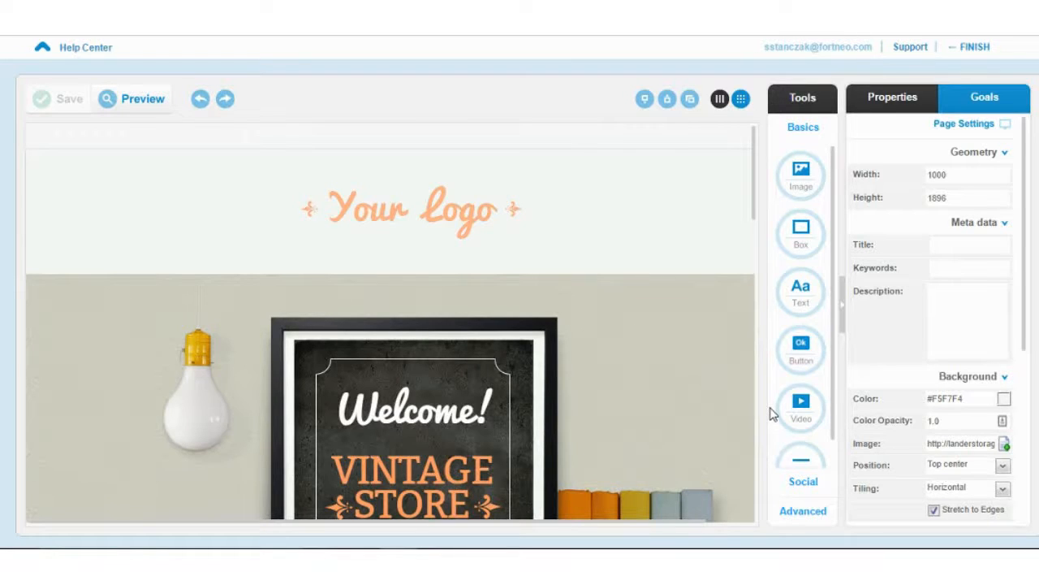
- Select the Your Logo header image on the new lp4 page's canvas
scroll(682, 451, "down", 1)
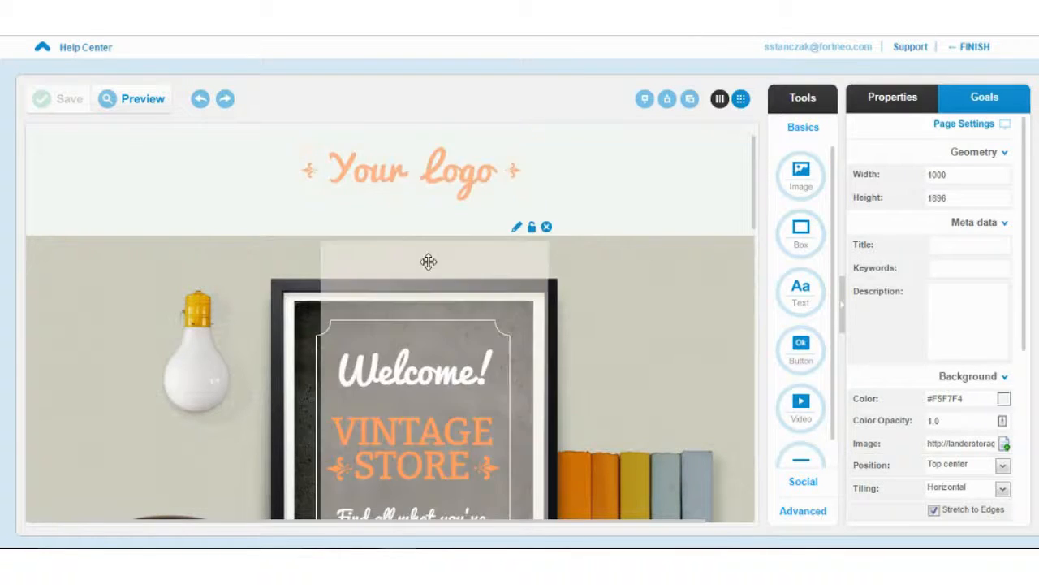
left_click(371, 188)
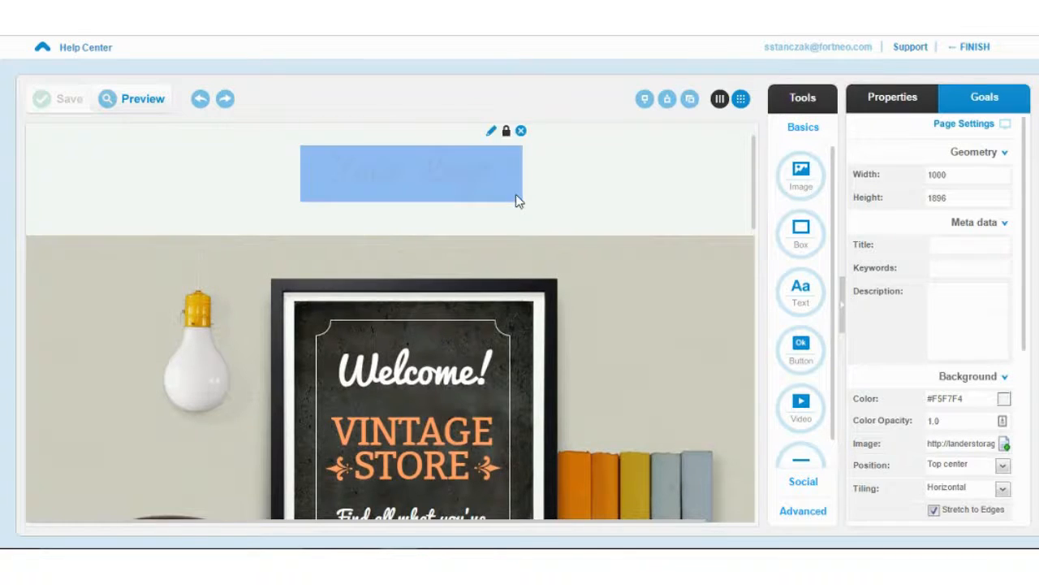
- Unlock the Your Logo image and try moving it and the lightbulb around the header
mouse_move(517, 152)
left_click(508, 132)
left_click_drag(501, 181, 690, 244)
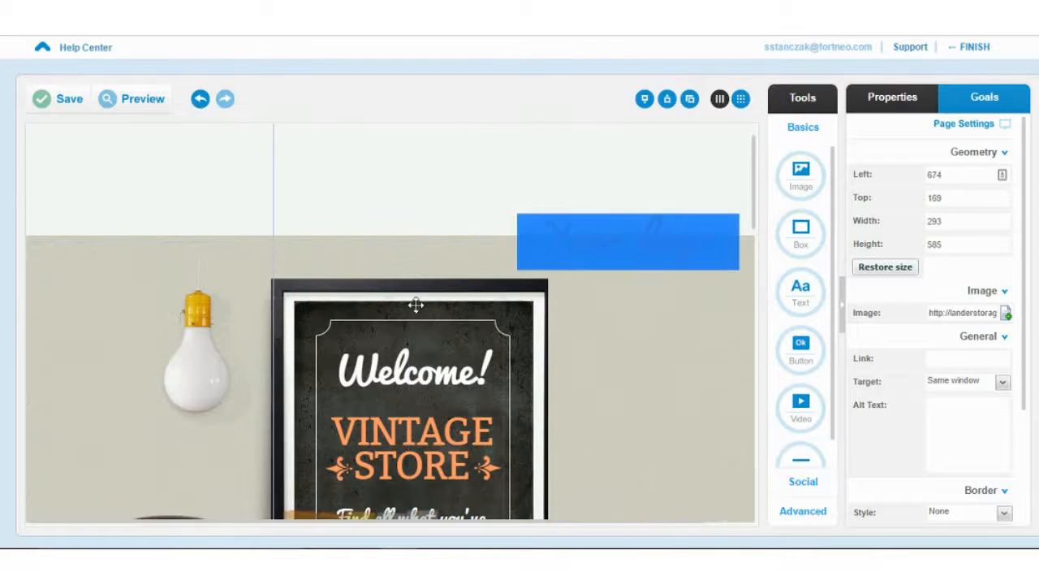
left_click(502, 302)
left_click_drag(585, 220, 251, 252)
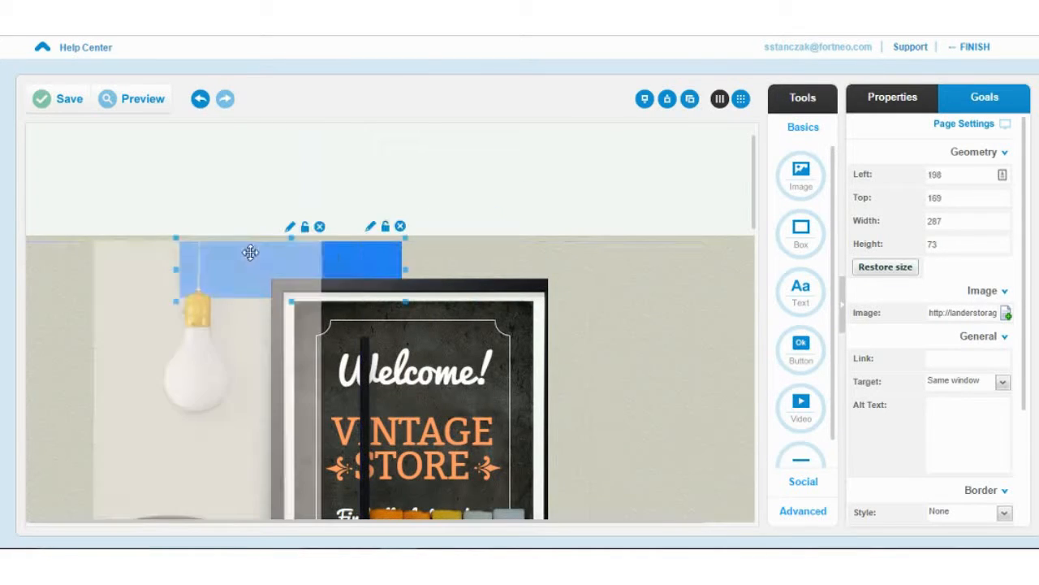
left_click_drag(414, 181, 383, 209)
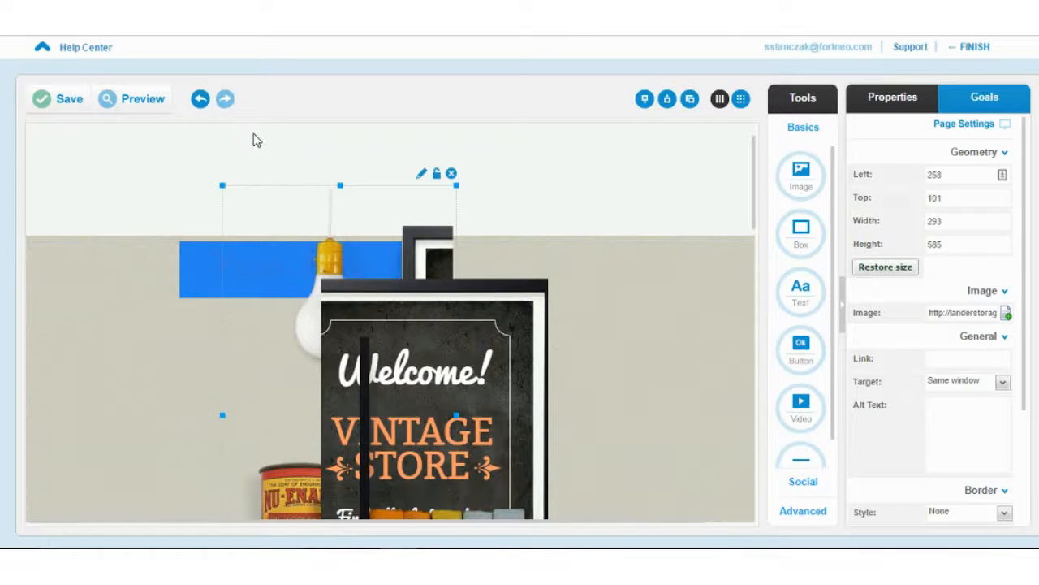
- Undo every trial move so the logo returns to left 585, top 65, 287×73
left_click(200, 99)
left_click(201, 99)
left_click(201, 99)
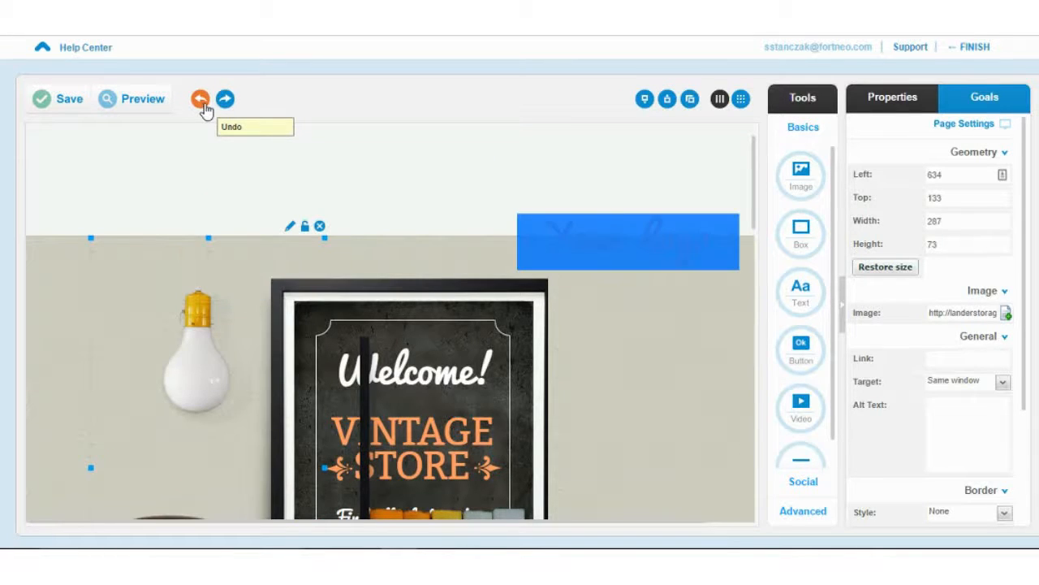
left_click(203, 107)
left_click(204, 108)
left_click(204, 107)
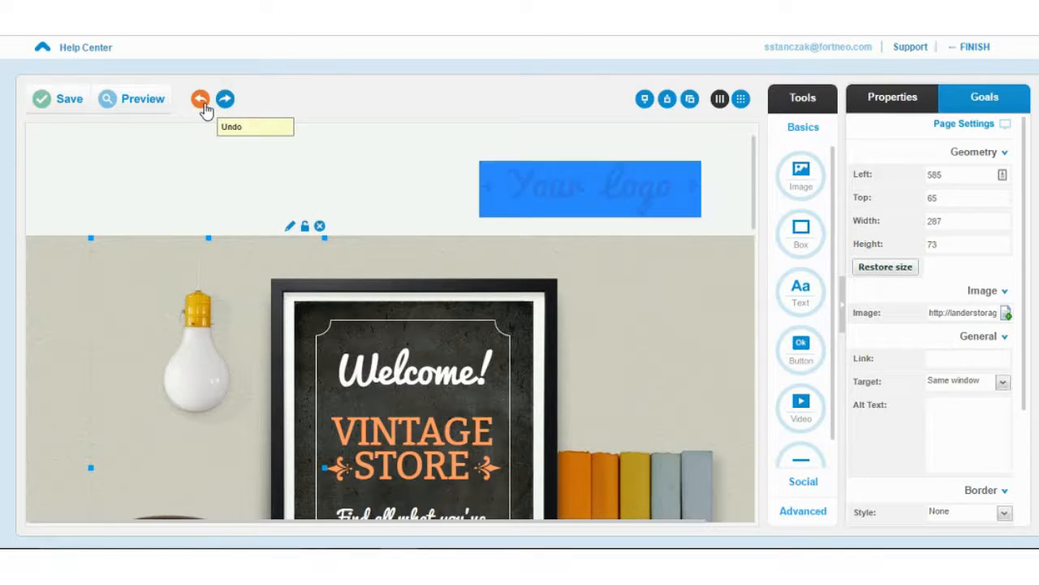
left_click(204, 107)
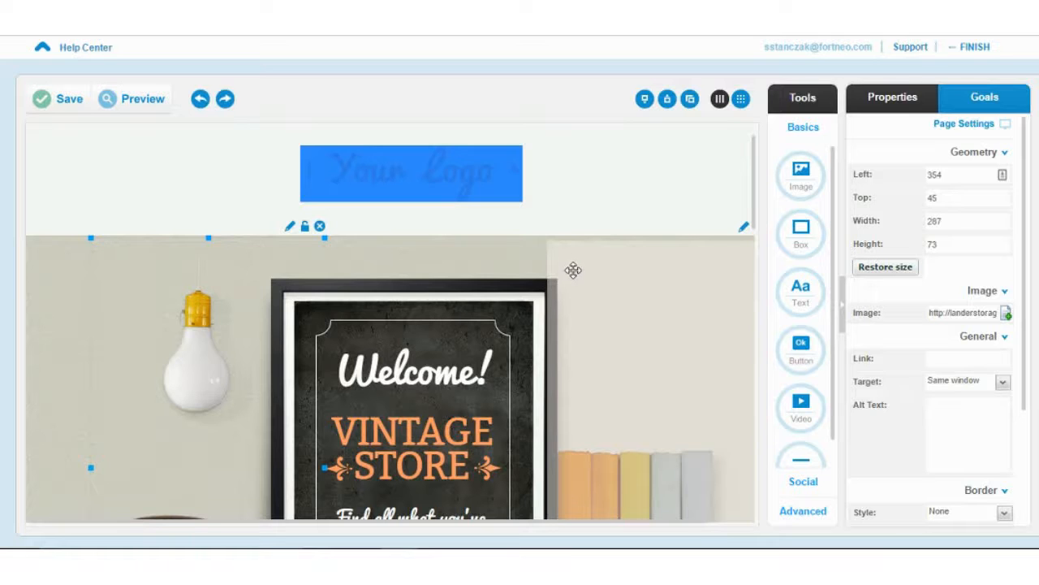
scroll(573, 270, "down", 1)
scroll(569, 271, "up", 1)
scroll(558, 272, "down", 1)
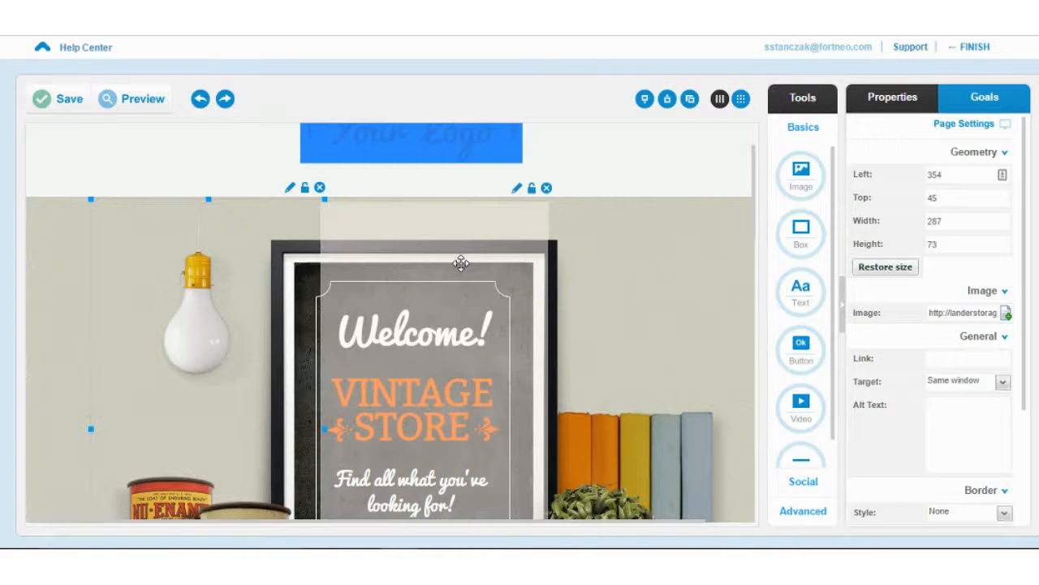
left_click(305, 273)
left_click_drag(305, 273, 268, 243)
left_click_drag(475, 259, 447, 223)
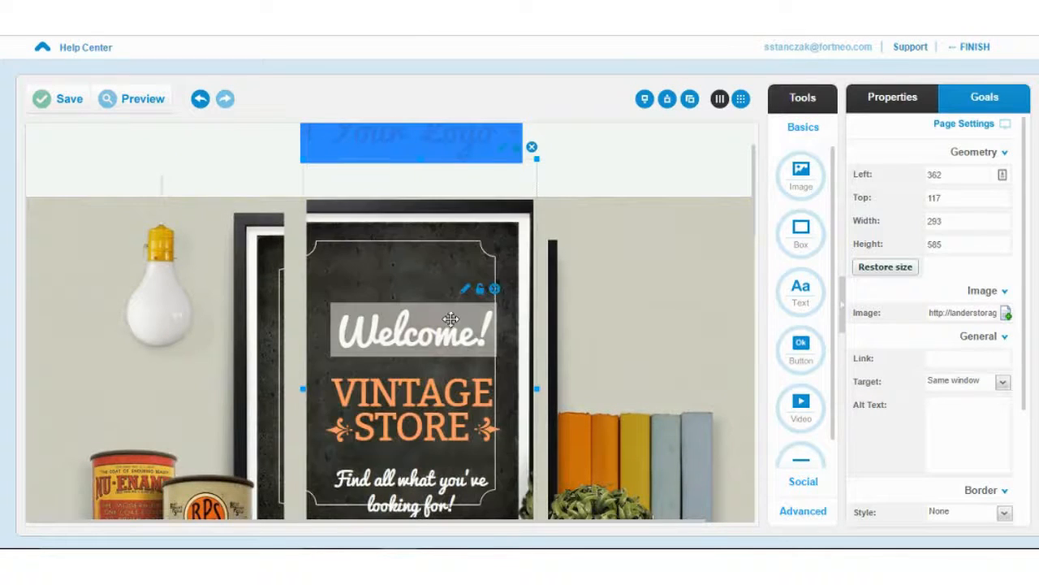
left_click_drag(452, 321, 461, 265)
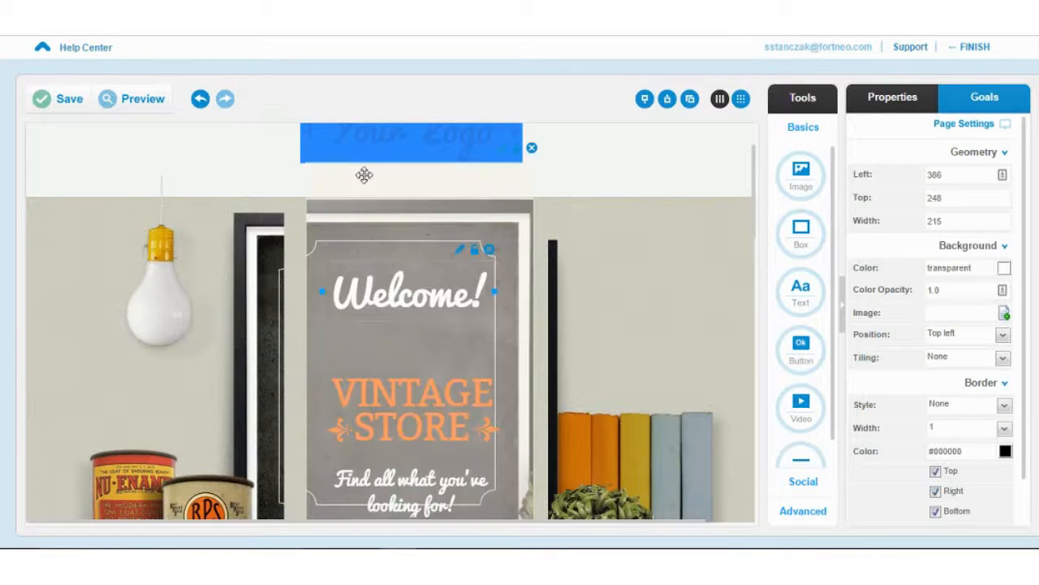
left_click(201, 99)
left_click(207, 98)
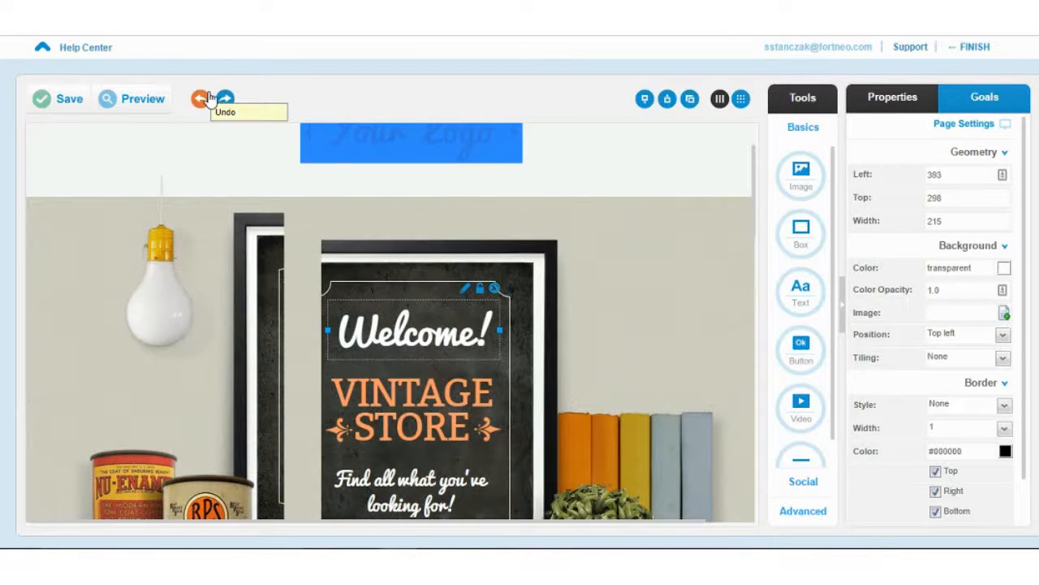
left_click(209, 98)
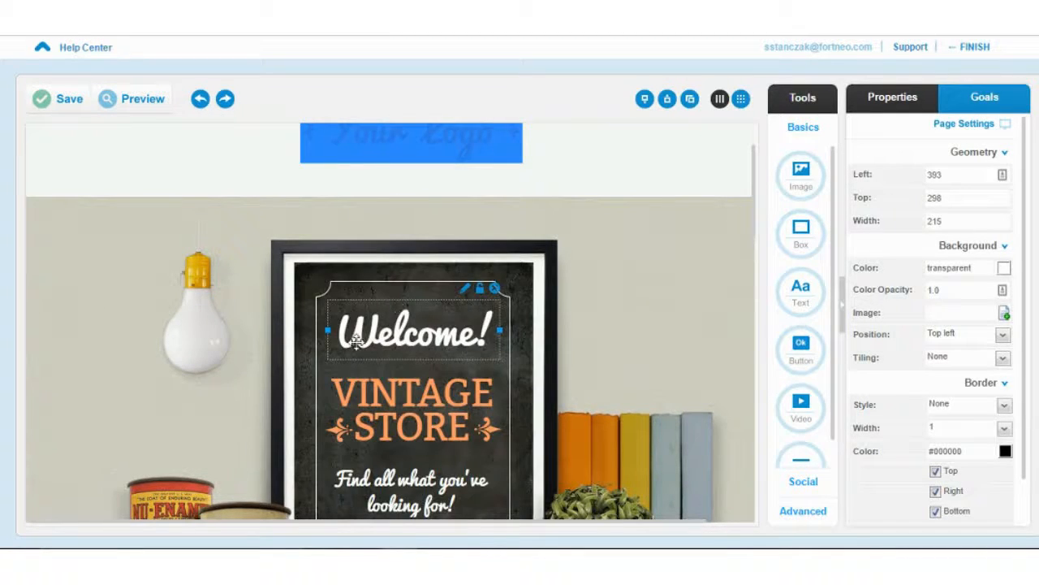
scroll(330, 329, "down", 3)
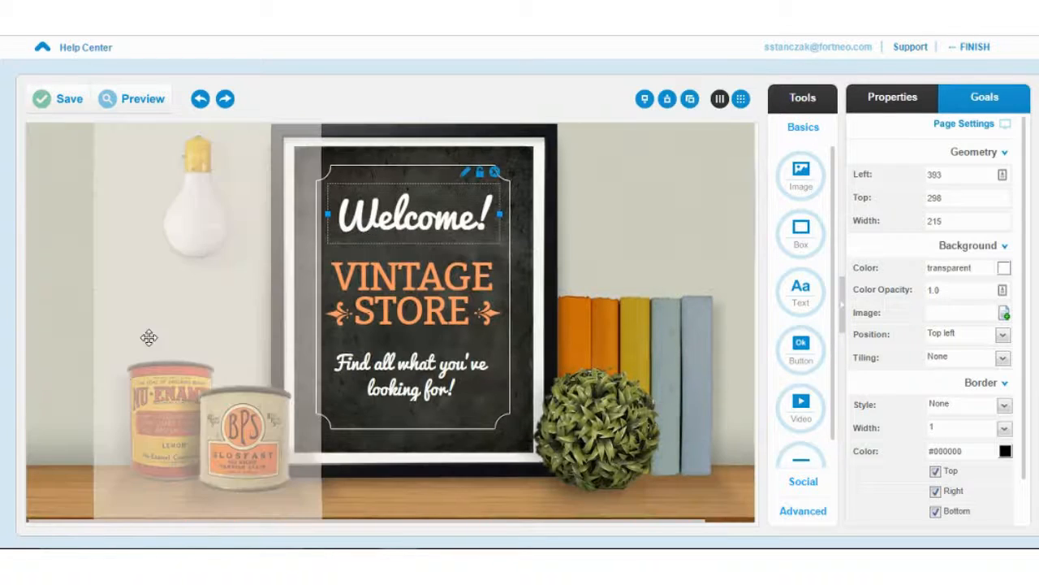
- Shrink the bulb-and-cans image and shift it and the chalkboard image to the right
left_click(159, 365)
scroll(159, 365, "down", 2)
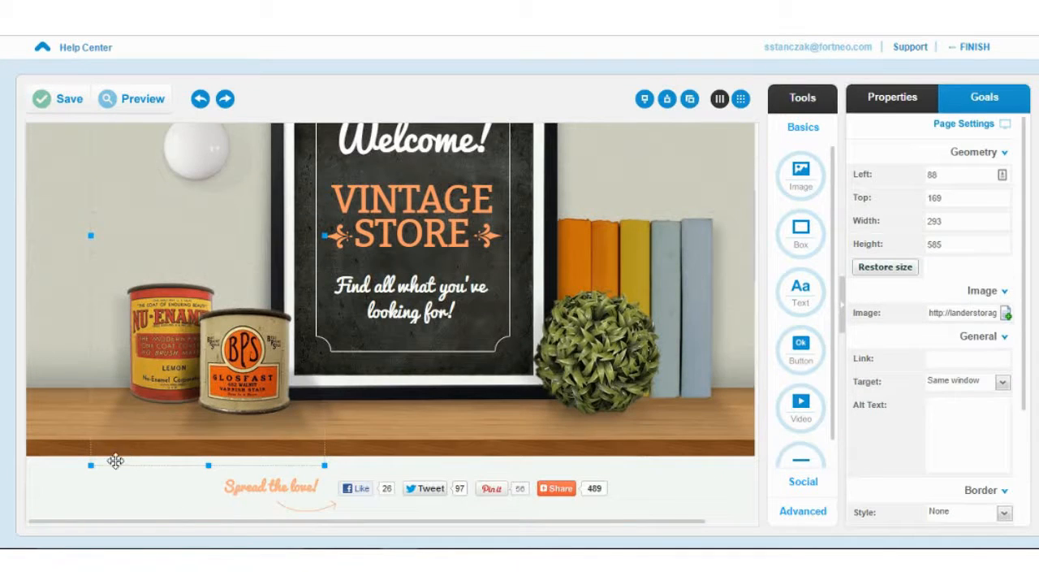
left_click_drag(98, 465, 146, 422)
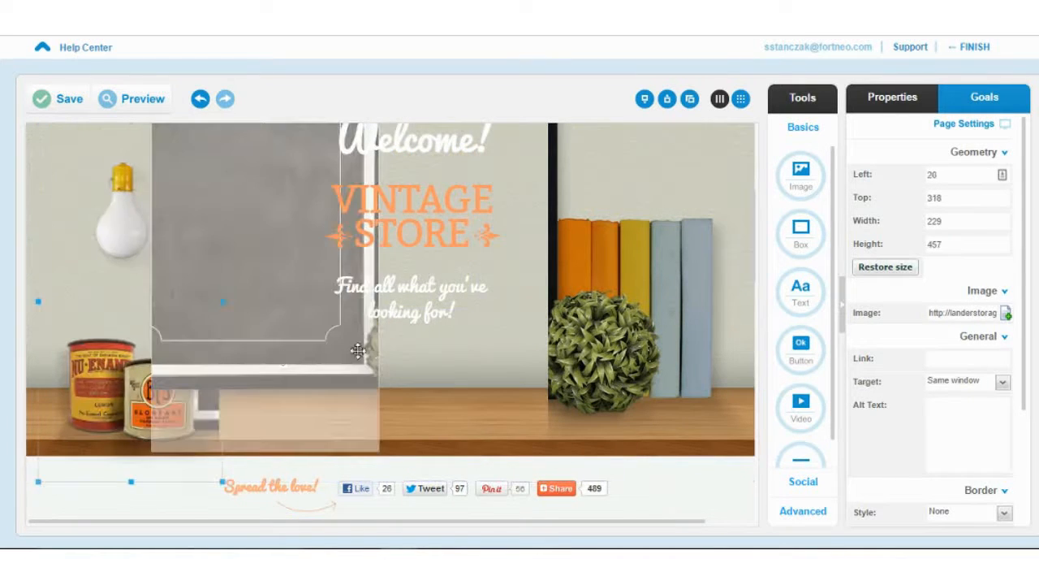
left_click_drag(321, 318, 468, 332)
left_click_drag(155, 335, 330, 339)
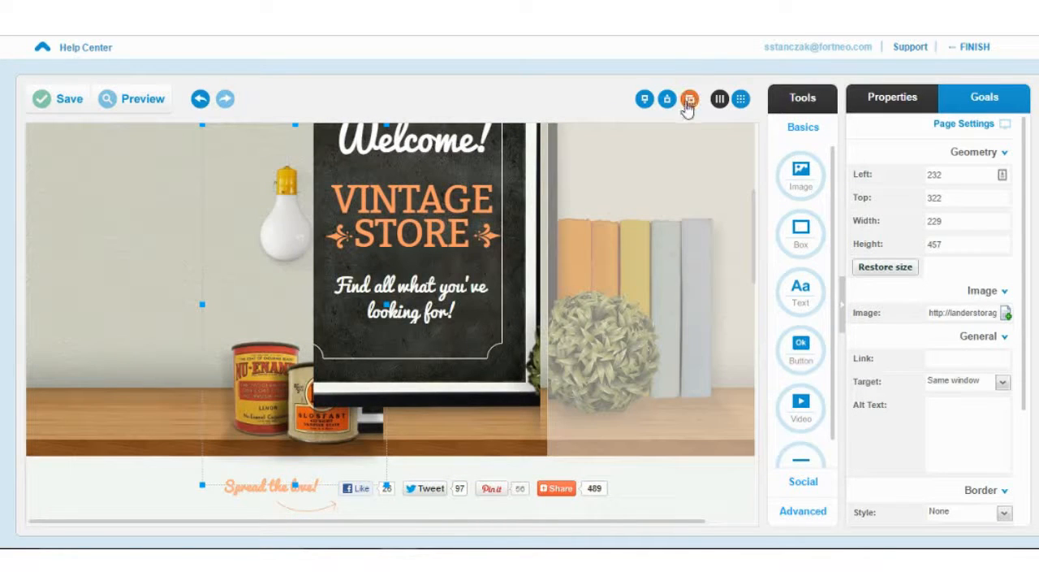
- Duplicate the bulb-and-cans image, send the copy back a layer, then delete it
left_click(688, 107)
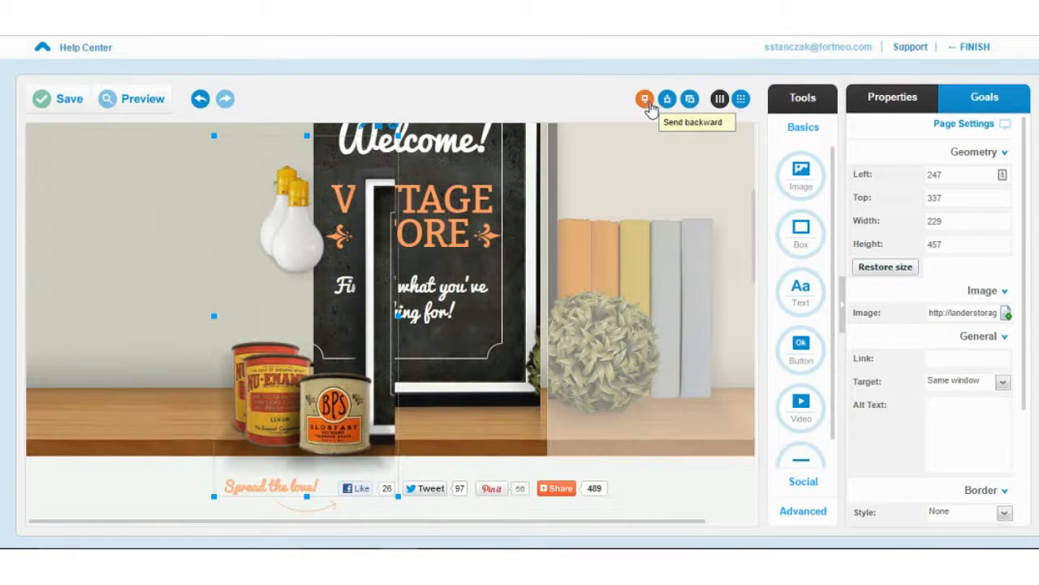
left_click(667, 101)
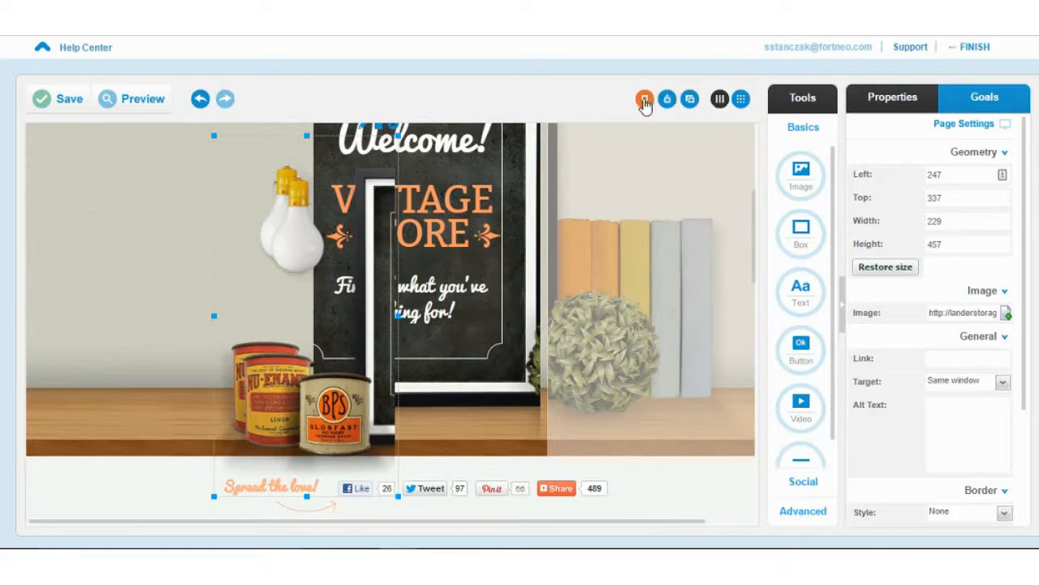
left_click(644, 101)
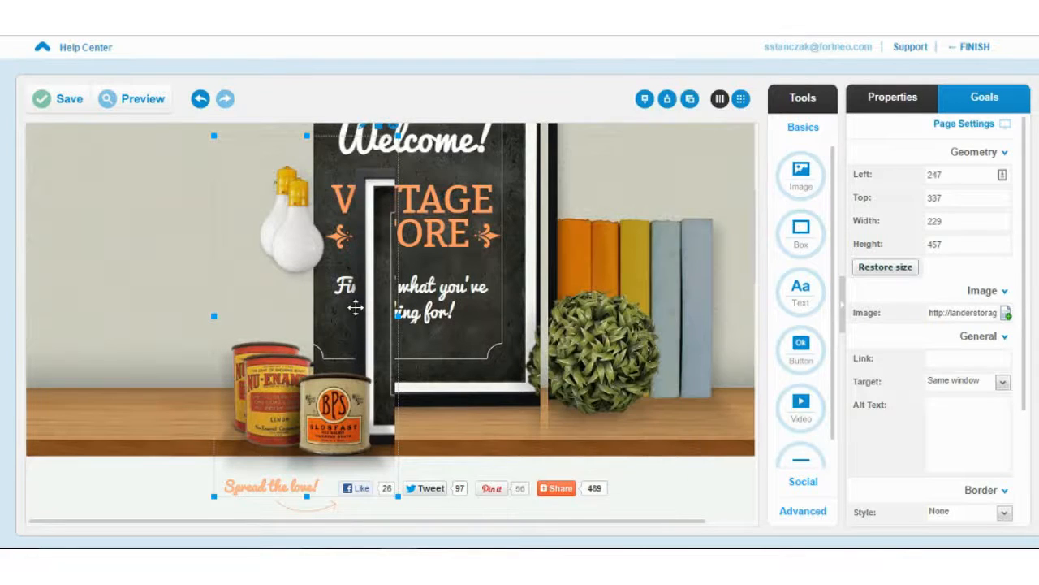
left_click_drag(355, 304, 199, 300)
key("Delete")
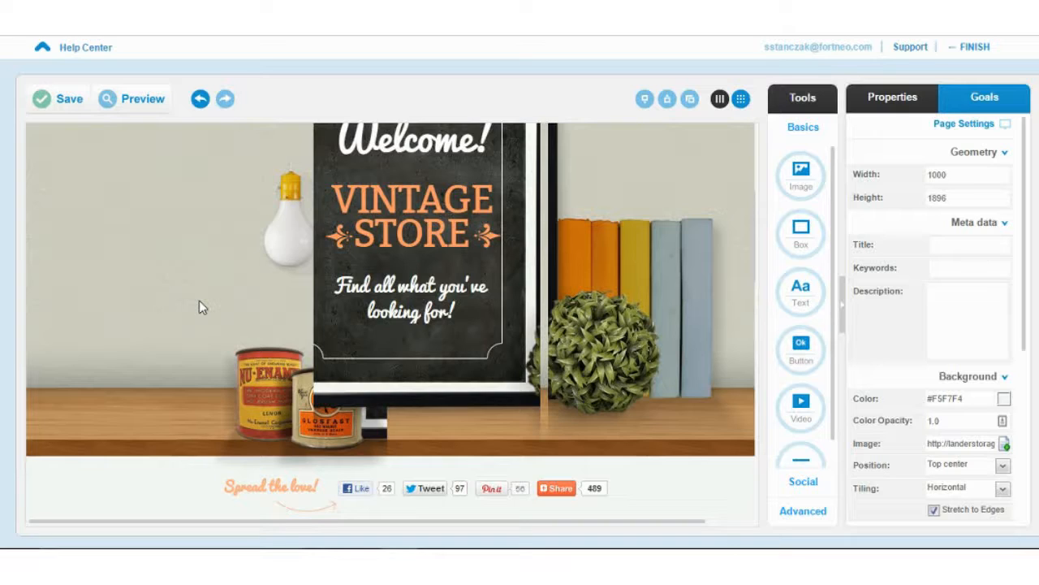
- Nudge the lamp-and-cans image up and to the left
left_click_drag(292, 364, 231, 299)
scroll(323, 323, "down", 5)
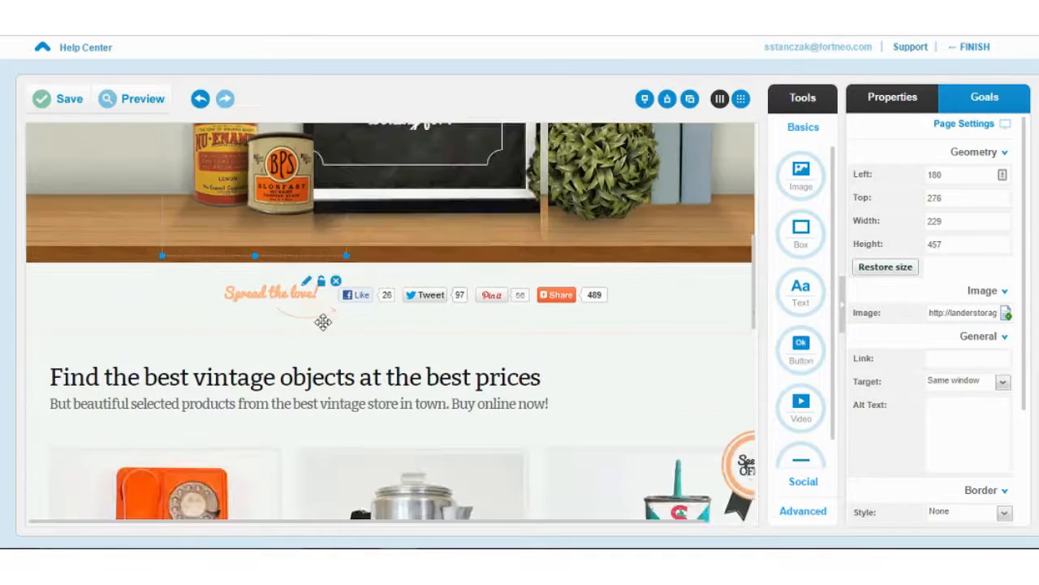
scroll(323, 322, "down", 3)
scroll(323, 328, "down", 1)
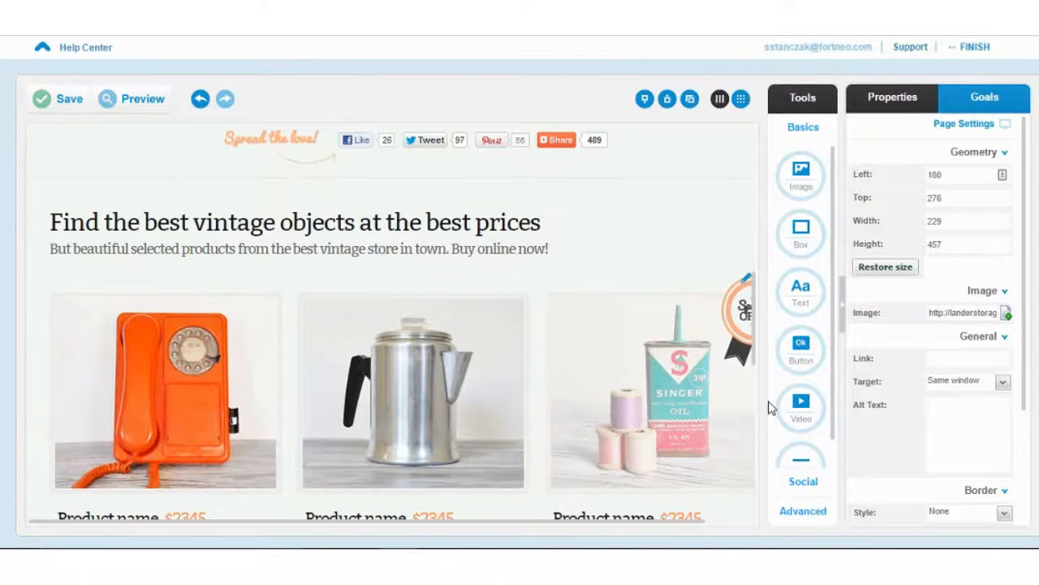
scroll(623, 384, "down", 2)
scroll(559, 390, "down", 2)
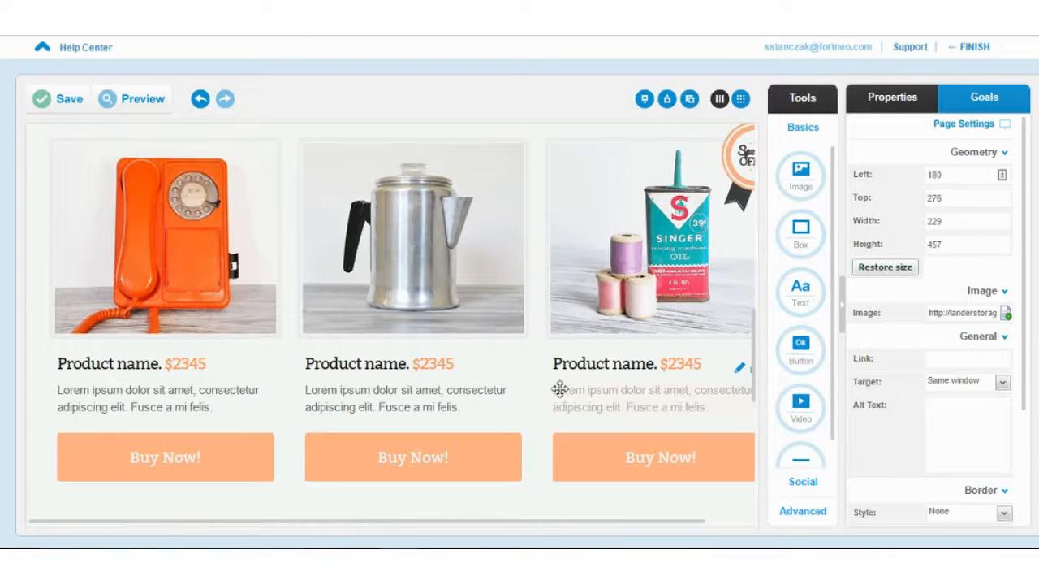
scroll(560, 389, "down", 1)
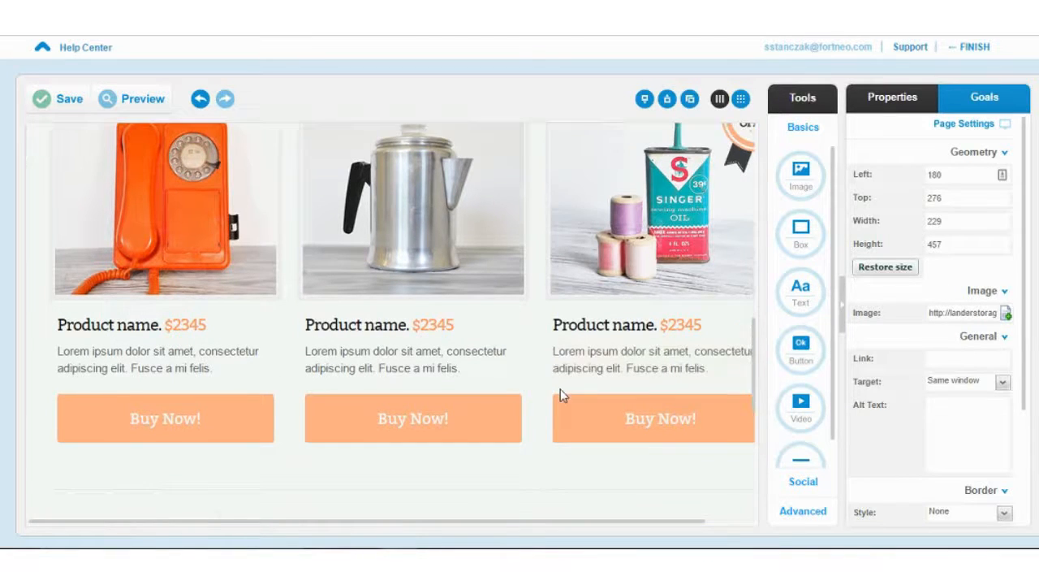
- Review the first Buy Now! button's PayPal settings, trying Add to Cart, then cancel unchanged
left_click(237, 427)
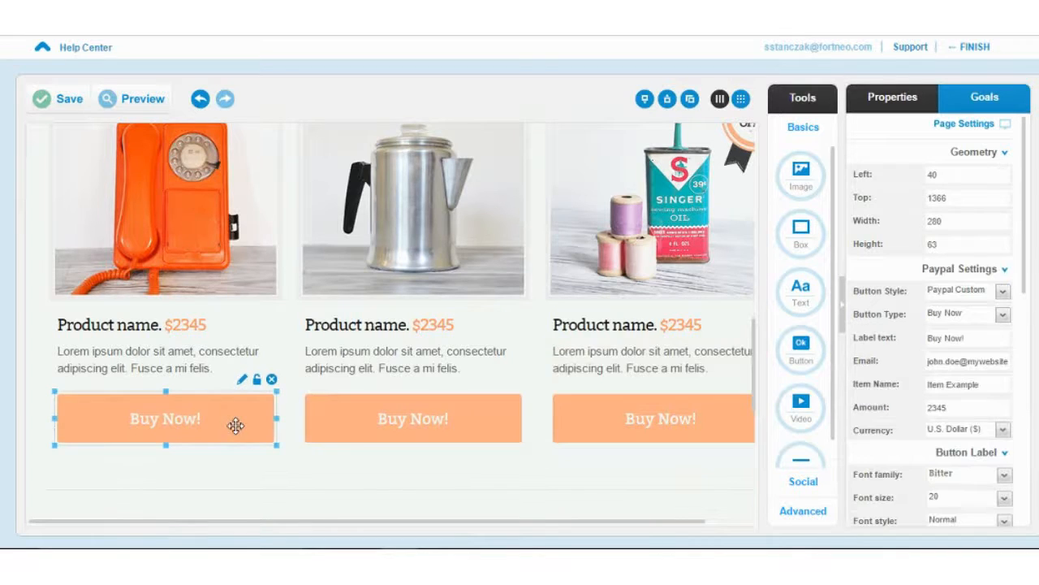
left_click(242, 381)
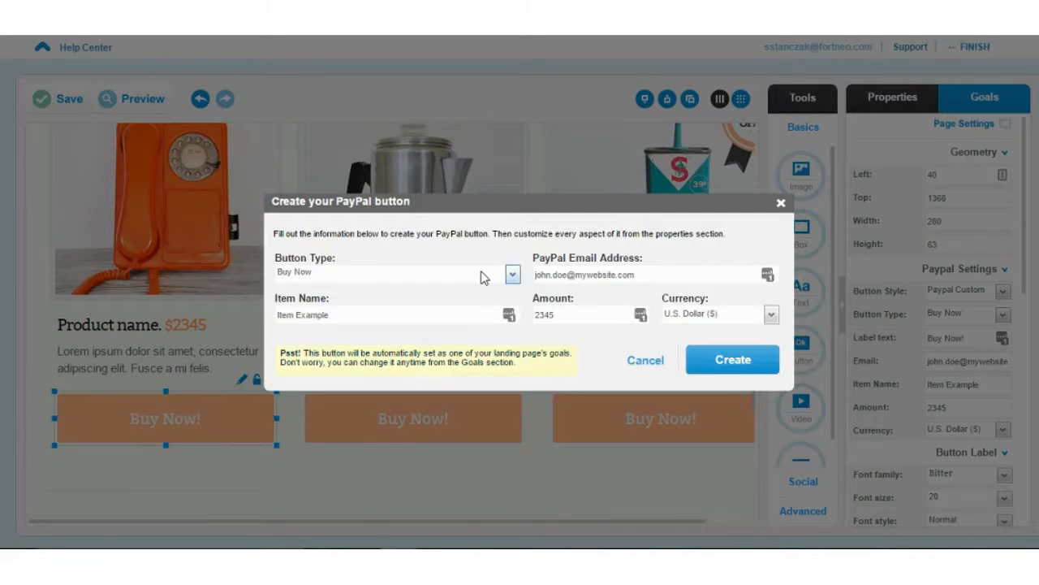
left_click(511, 274)
left_click(484, 306)
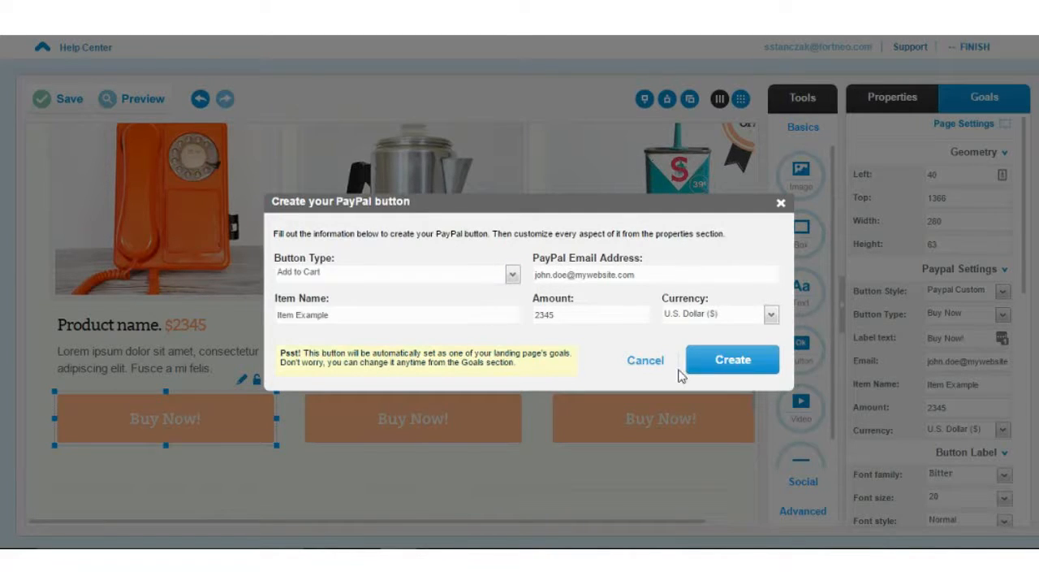
left_click(644, 362)
scroll(201, 346, "down", 1)
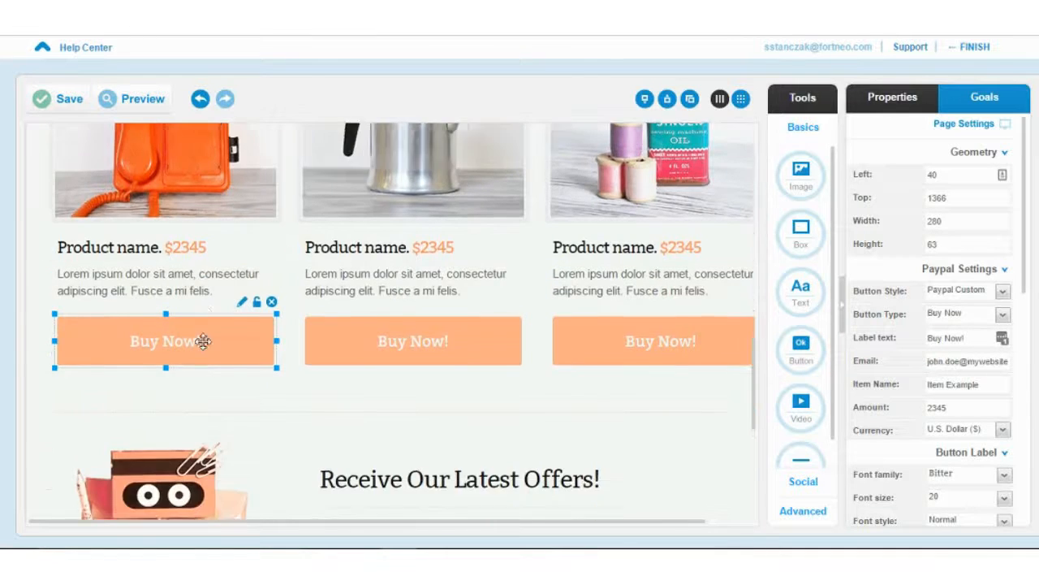
- Remove the email subscription form from the offers section
scroll(203, 342, "down", 2)
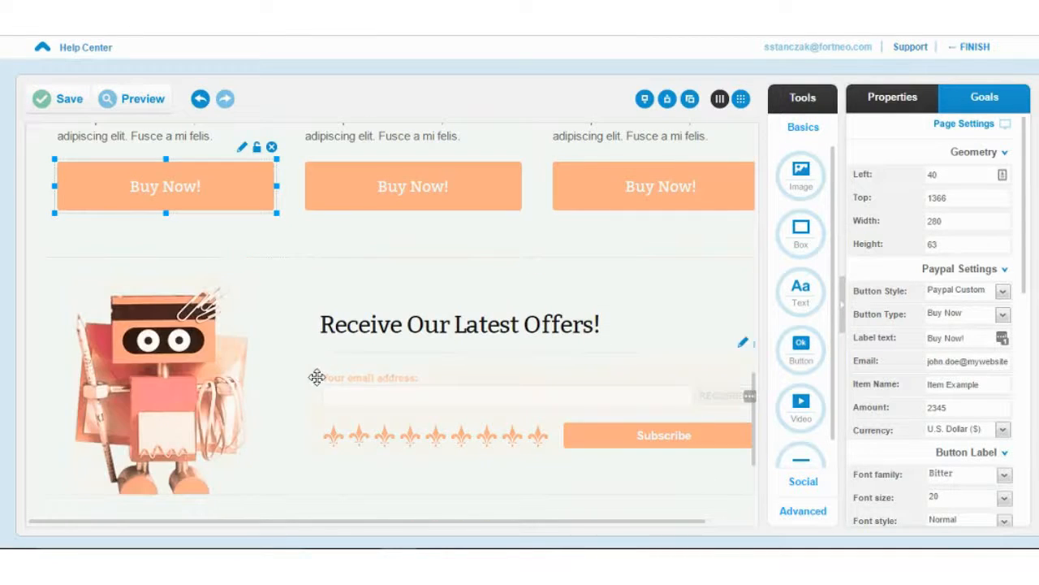
scroll(425, 383, "down", 1)
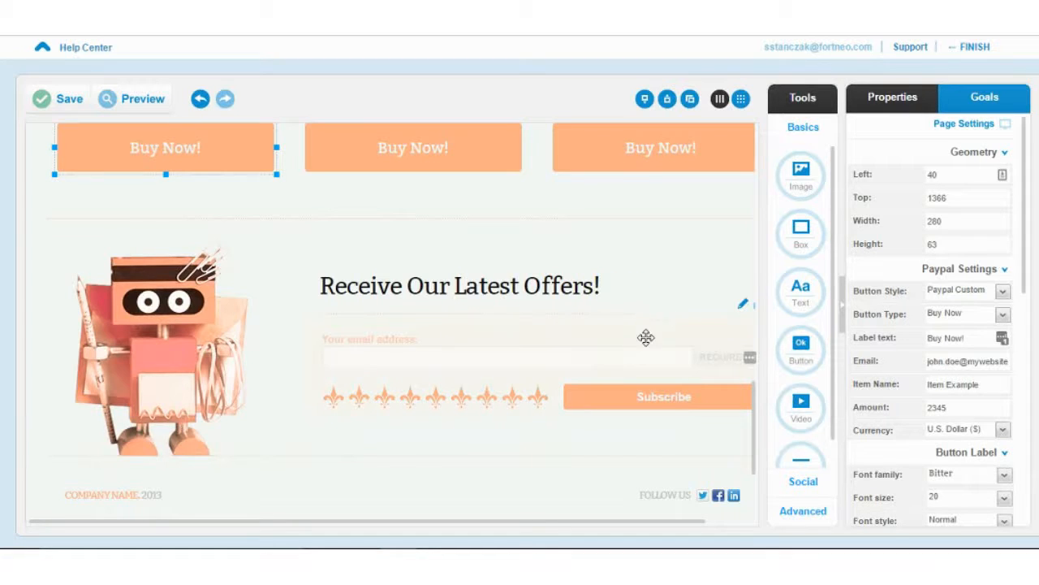
left_click(634, 367)
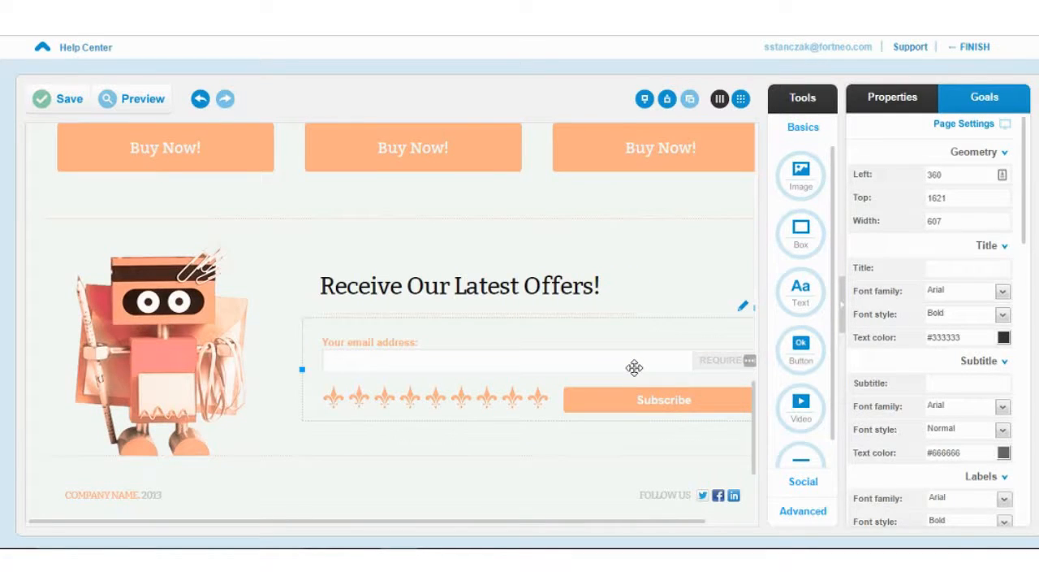
scroll(635, 367, "up", 1)
left_click(578, 353)
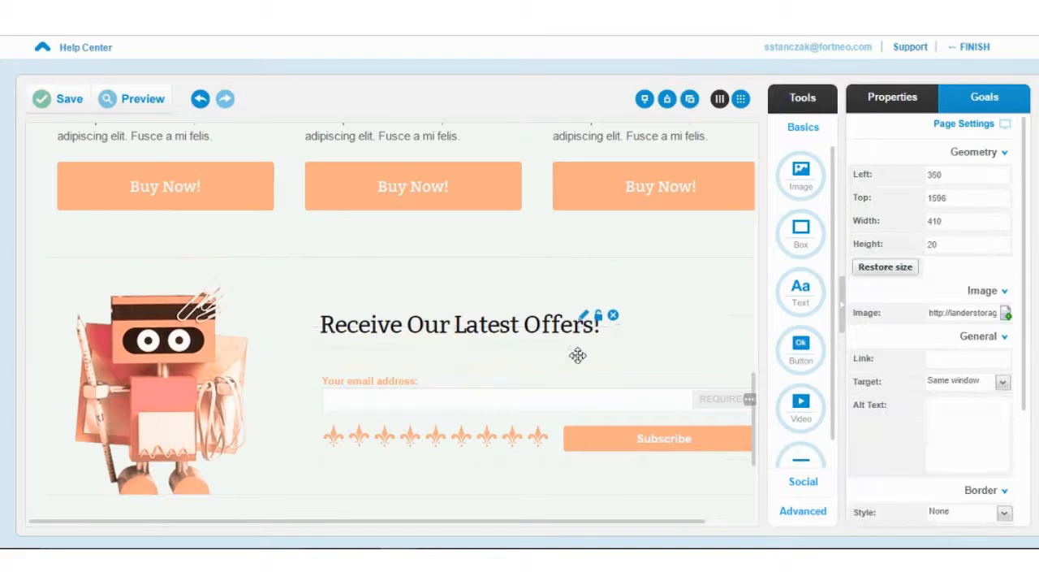
left_click_drag(712, 401, 538, 435)
left_click(595, 375)
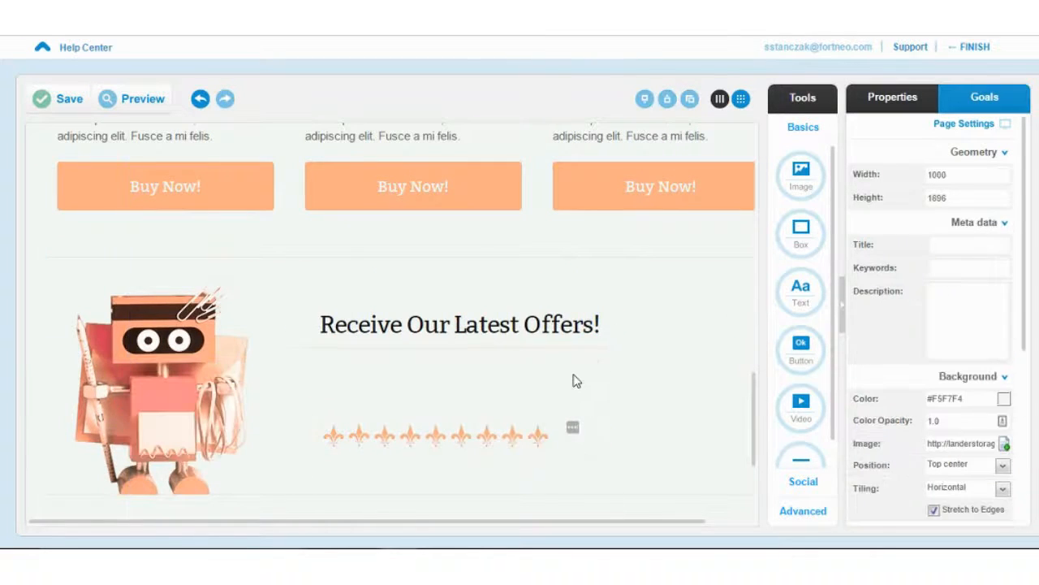
left_click(803, 239)
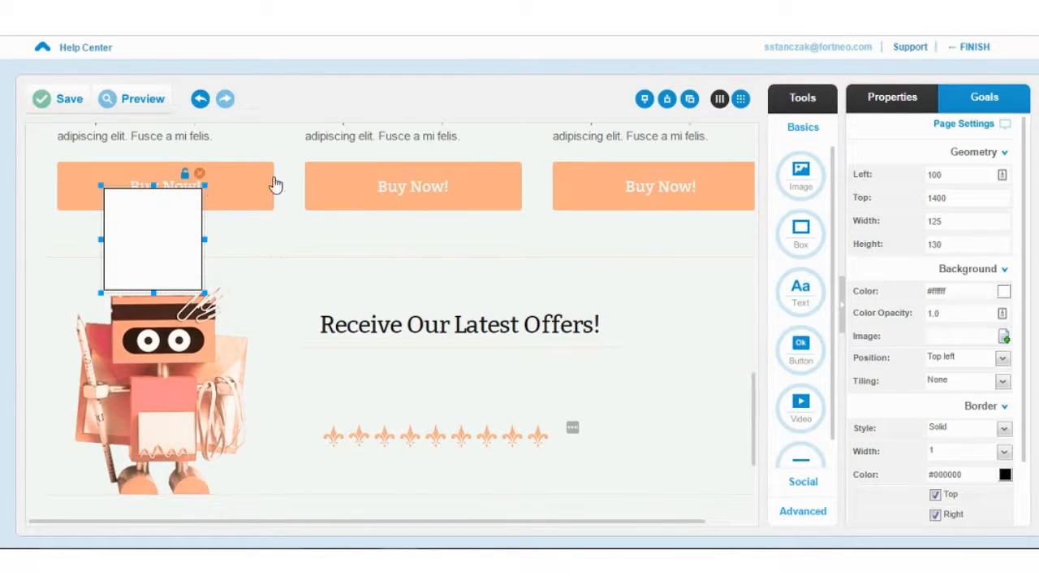
key("Delete")
- Place a new green button below the offers heading and enlarge it
left_click_drag(809, 340, 341, 375)
left_click(413, 385)
left_click_drag(413, 386, 465, 390)
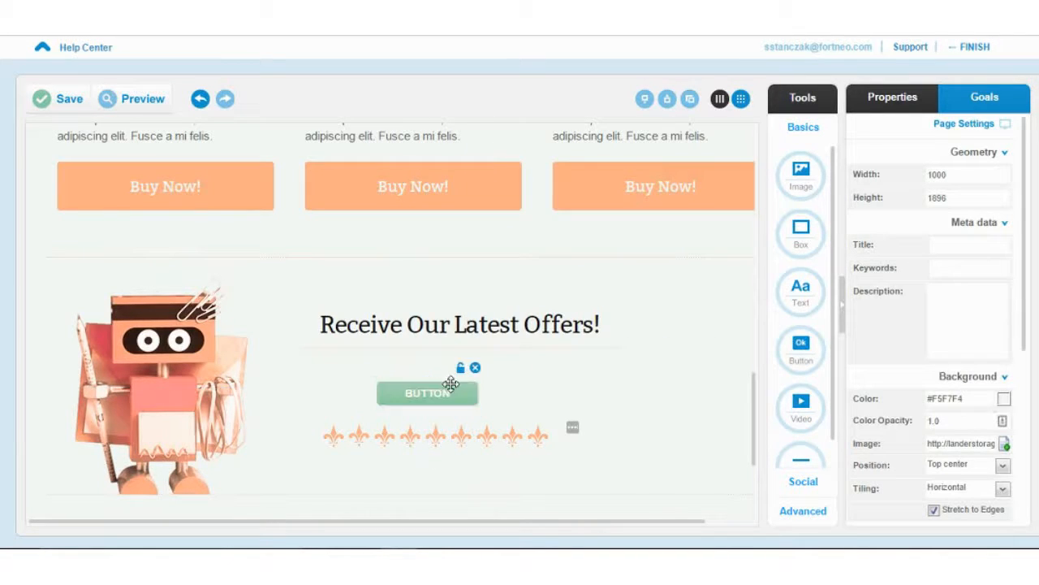
left_click(454, 389)
left_click_drag(483, 377, 520, 362)
- Copy the 'Receive Our Latest Offers!' heading text into the button label and widen the button
left_click(528, 323)
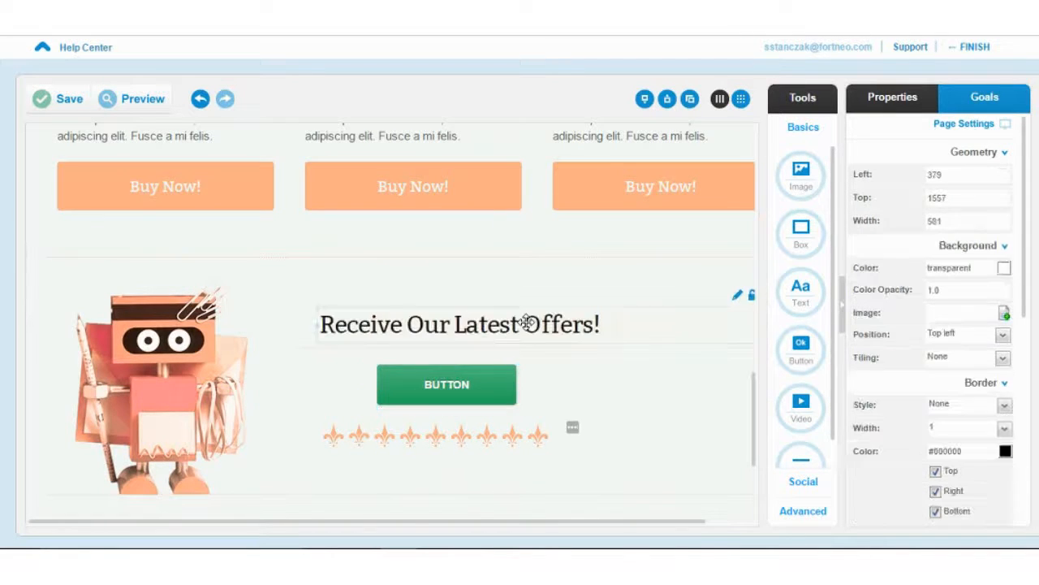
double_click(502, 327)
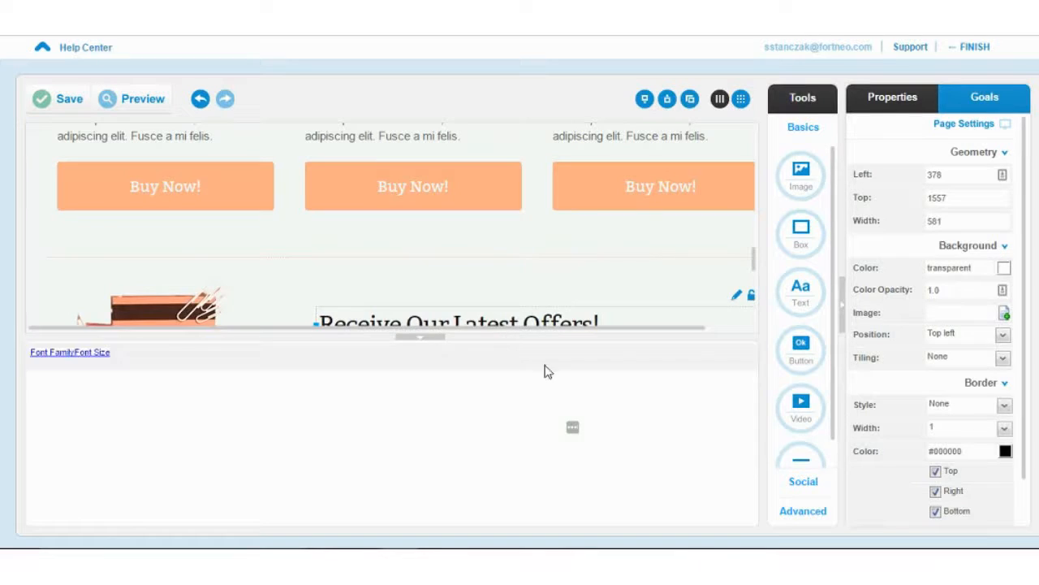
left_click_drag(398, 392, 2, 363)
key("ctrl+c")
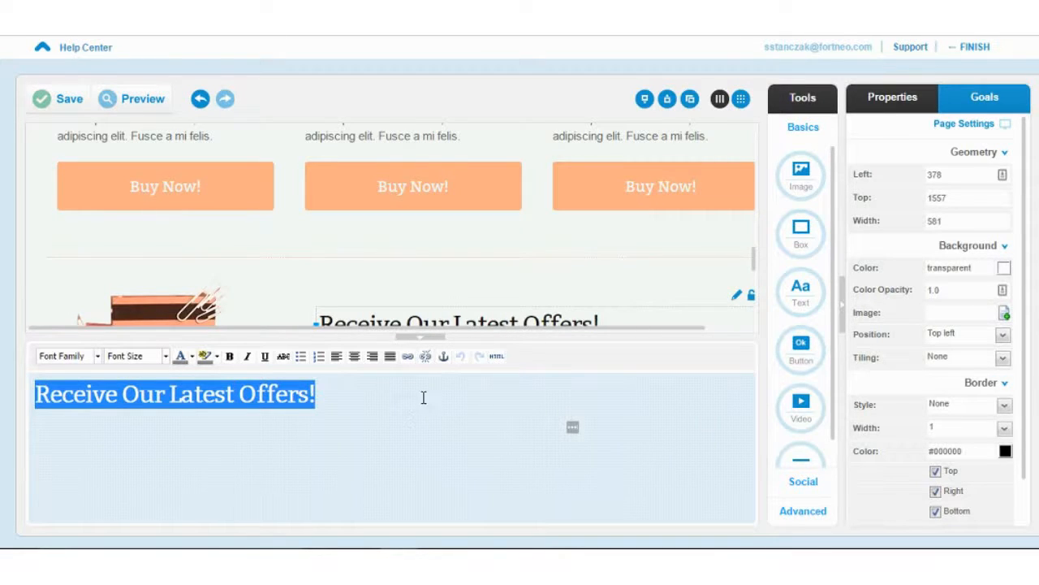
left_click(438, 339)
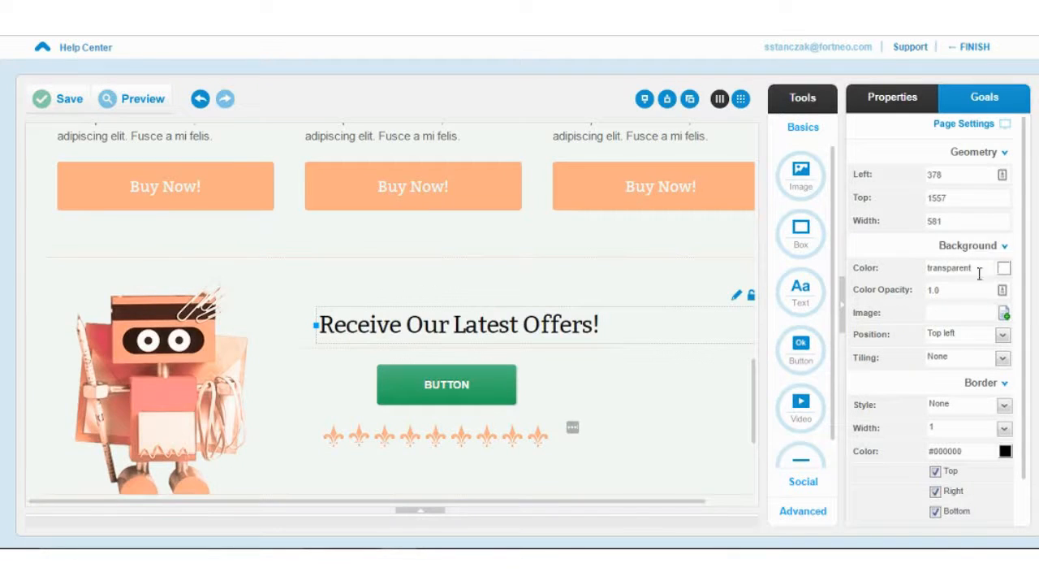
scroll(970, 371, "down", 1)
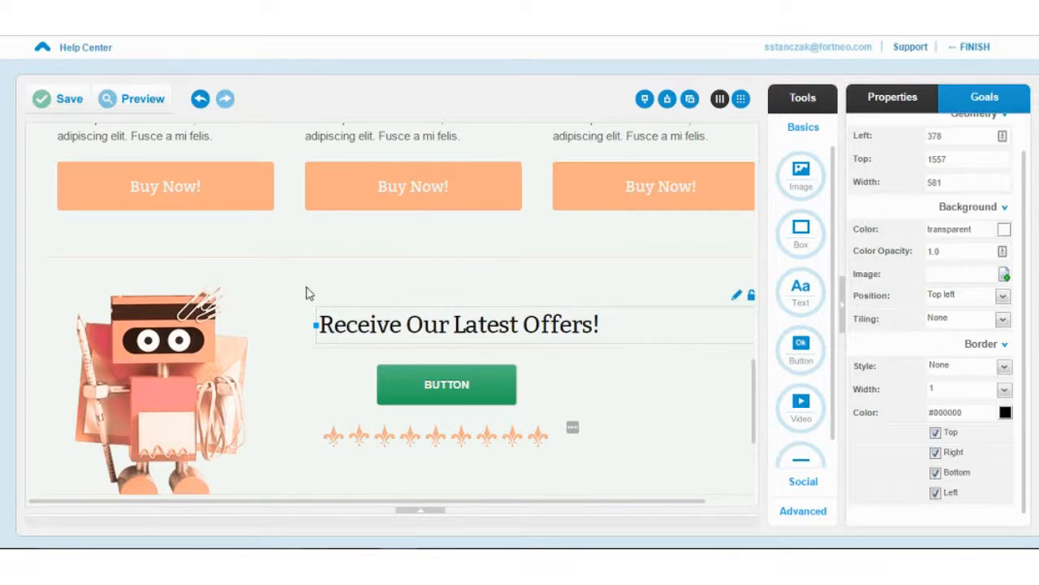
left_click(423, 387)
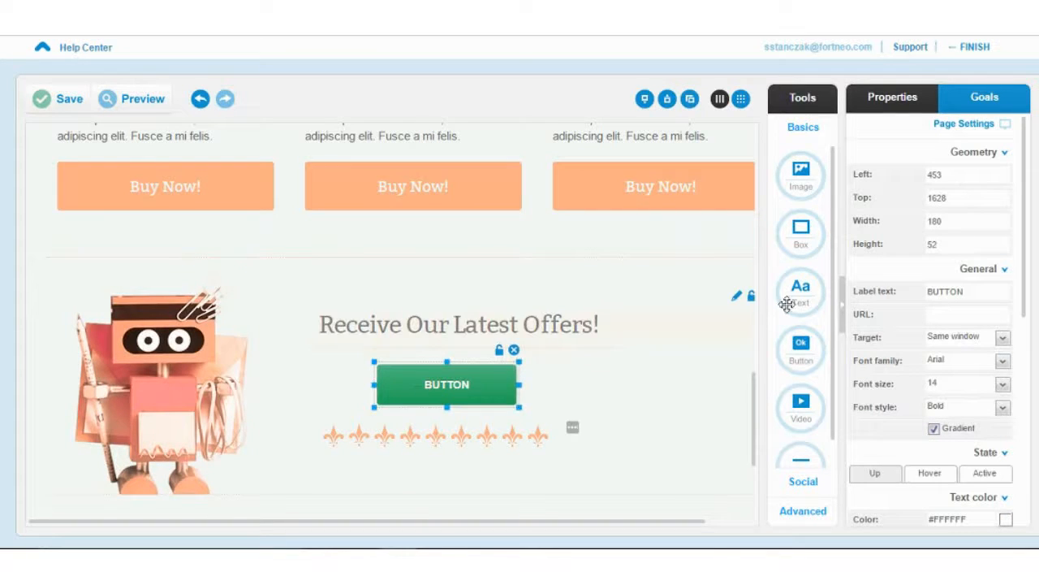
double_click(947, 290)
key("ctrl+v")
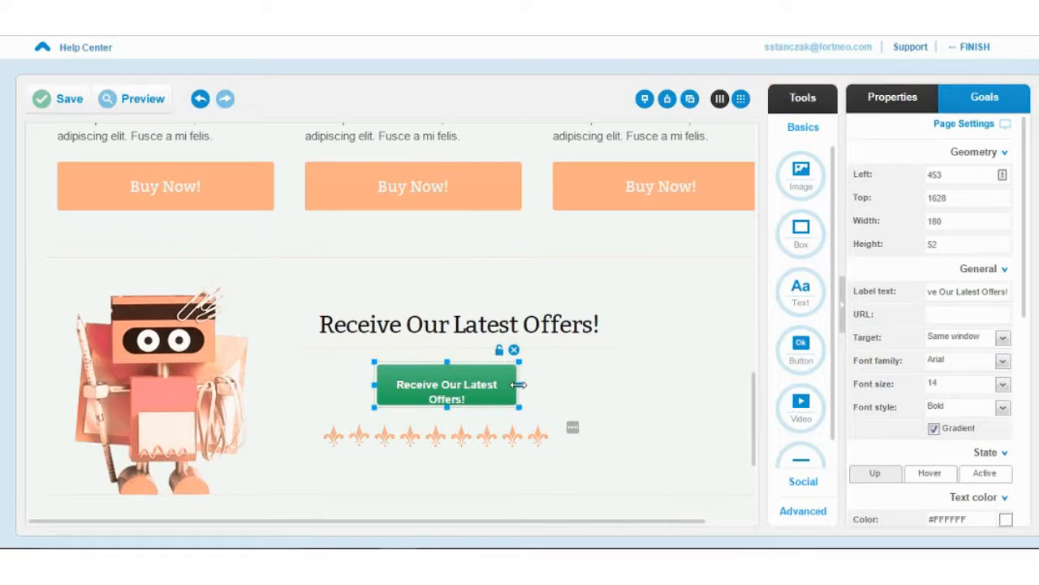
mouse_move(519, 386)
left_mouse_down()
mouse_move(568, 385)
mouse_move(525, 406)
left_mouse_up()
- Delete the redundant heading, leaving the 244×52 offers button beneath the Buy Now! buttons
left_click(566, 324)
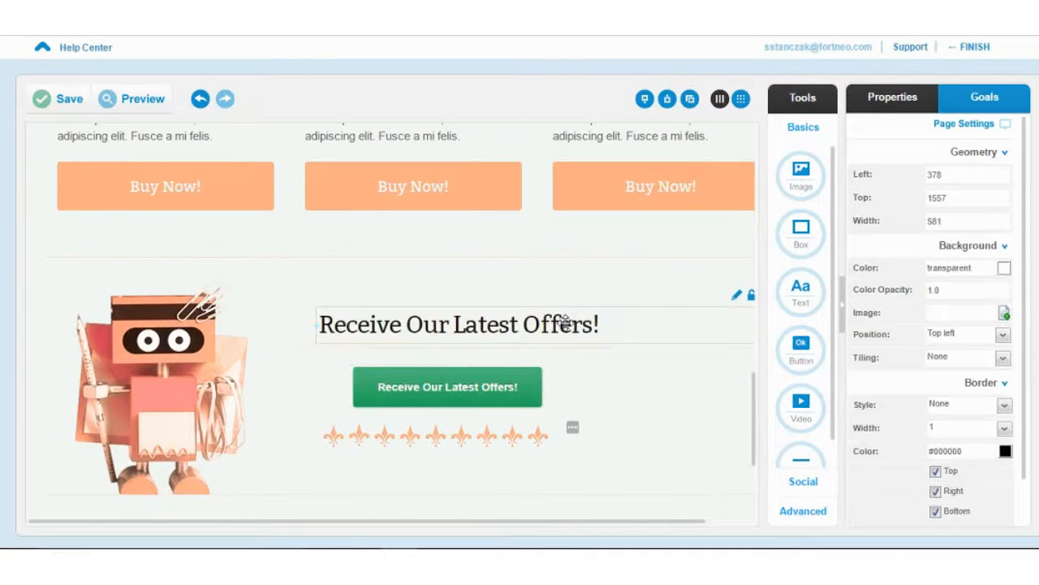
key("Delete")
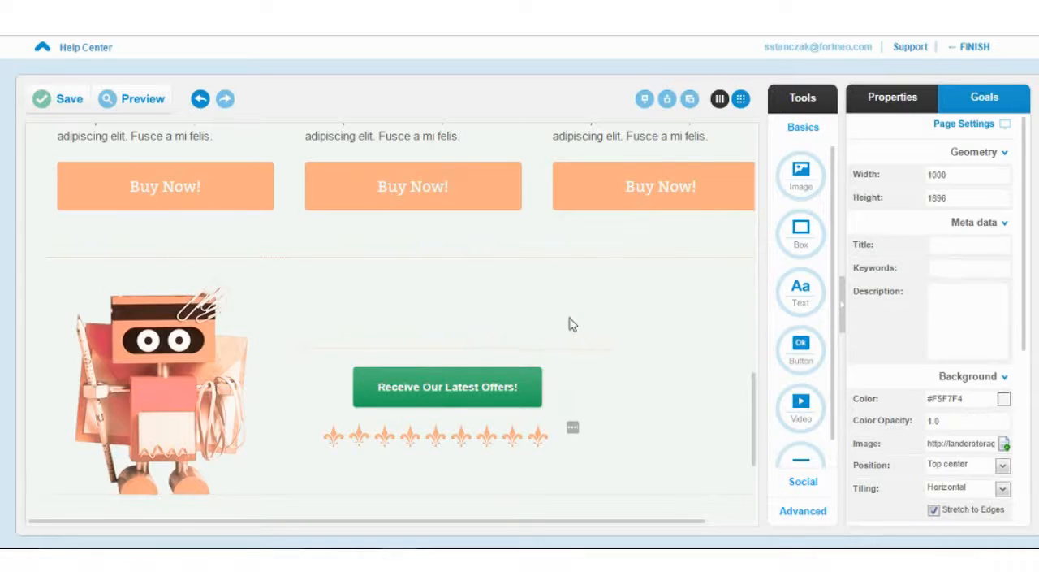
mouse_move(488, 386)
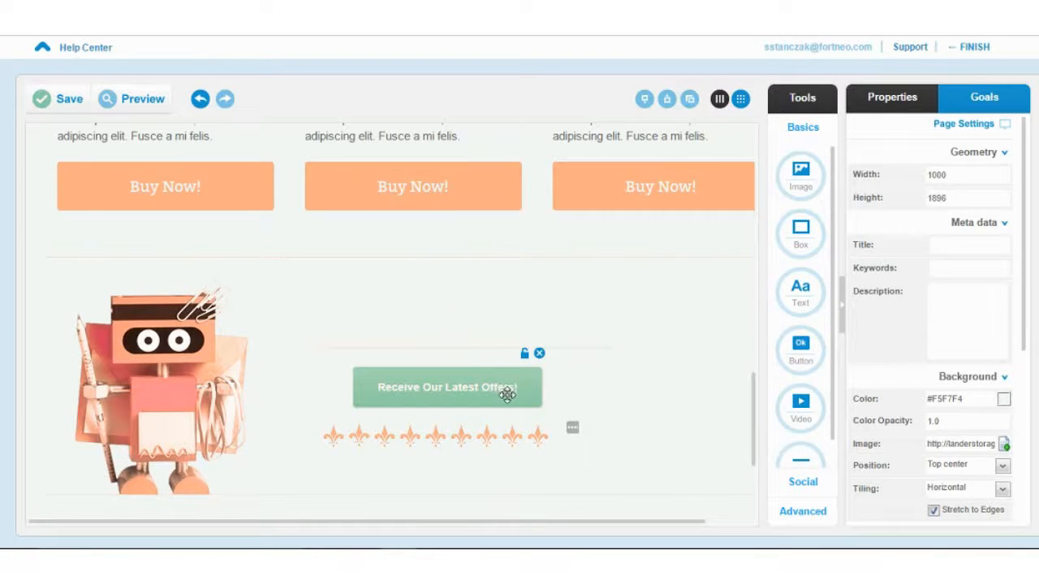
left_click(507, 395)
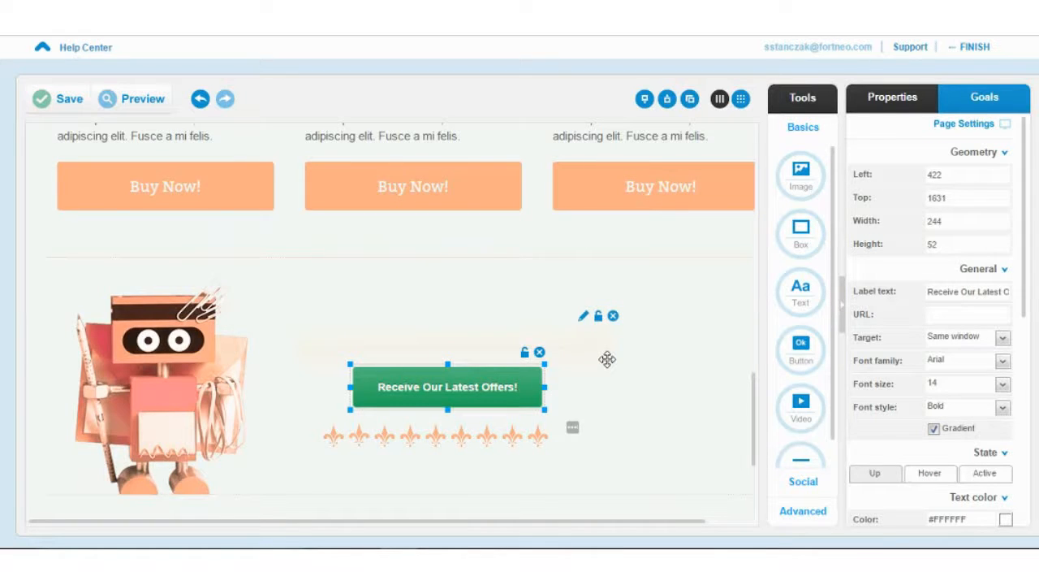
- Delete the light-bulb image from the hero wall
scroll(606, 359, "up", 15)
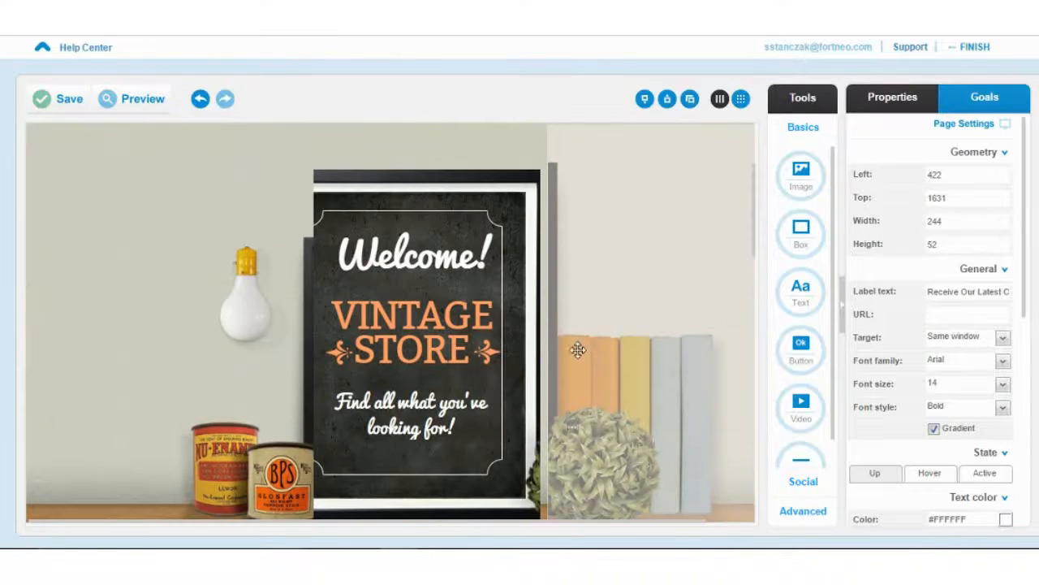
scroll(582, 347, "down", 1)
left_click(236, 309)
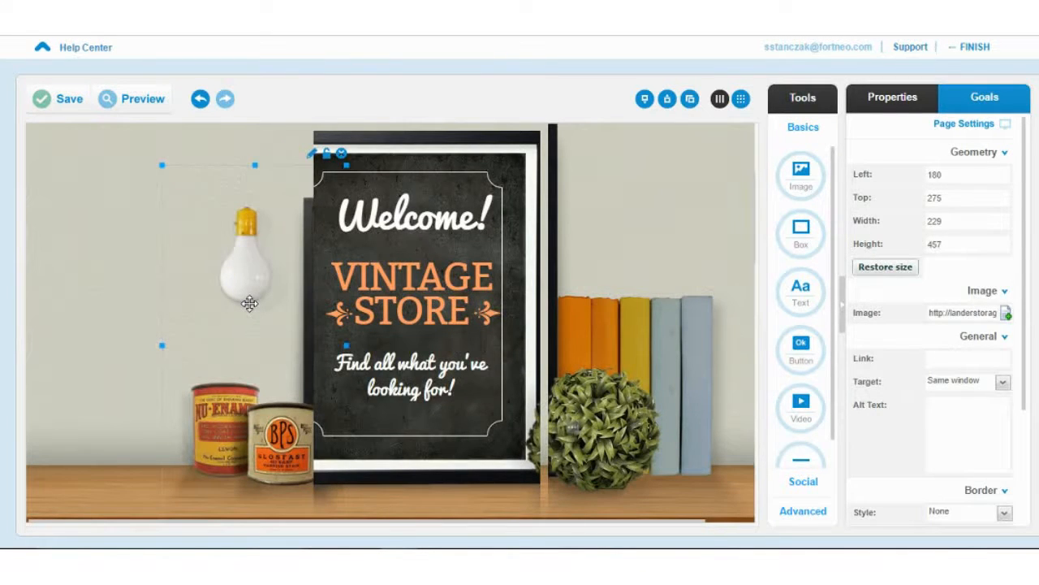
key("Delete")
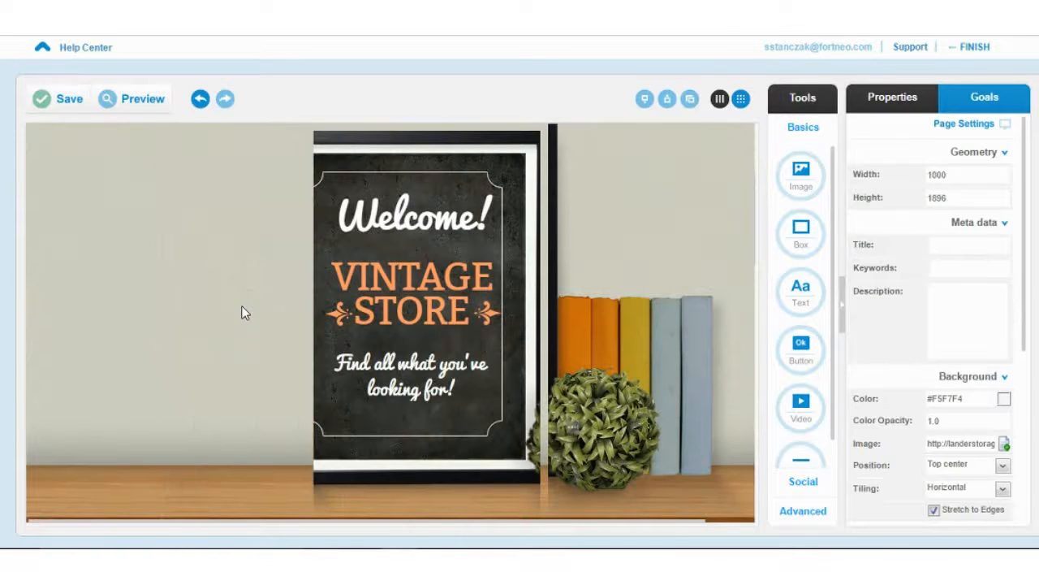
- Change the chalkboard headline from VINTAGE STORE to BOOK STORE
left_click(380, 277)
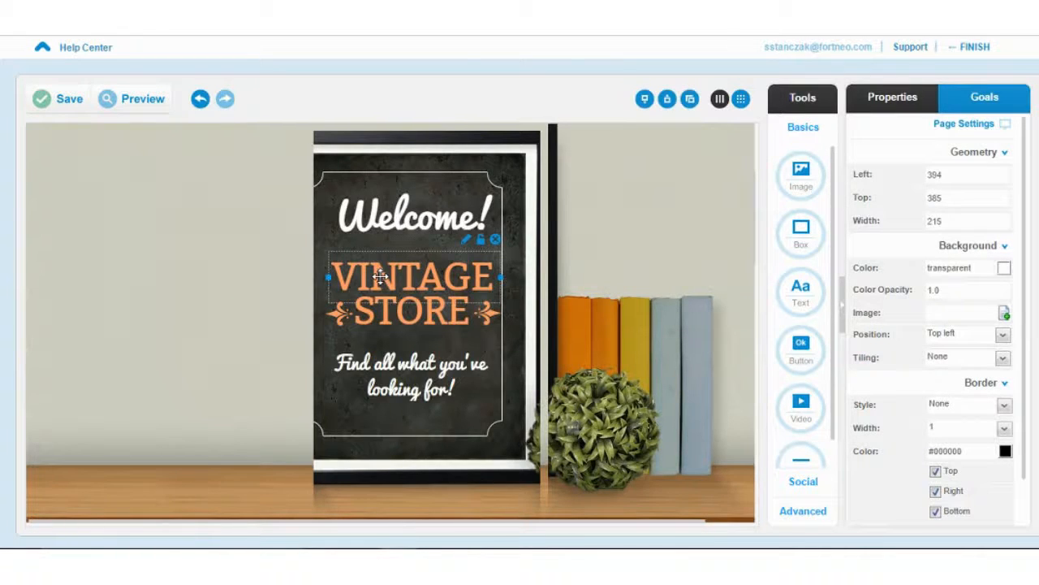
left_click_drag(384, 277, 381, 273)
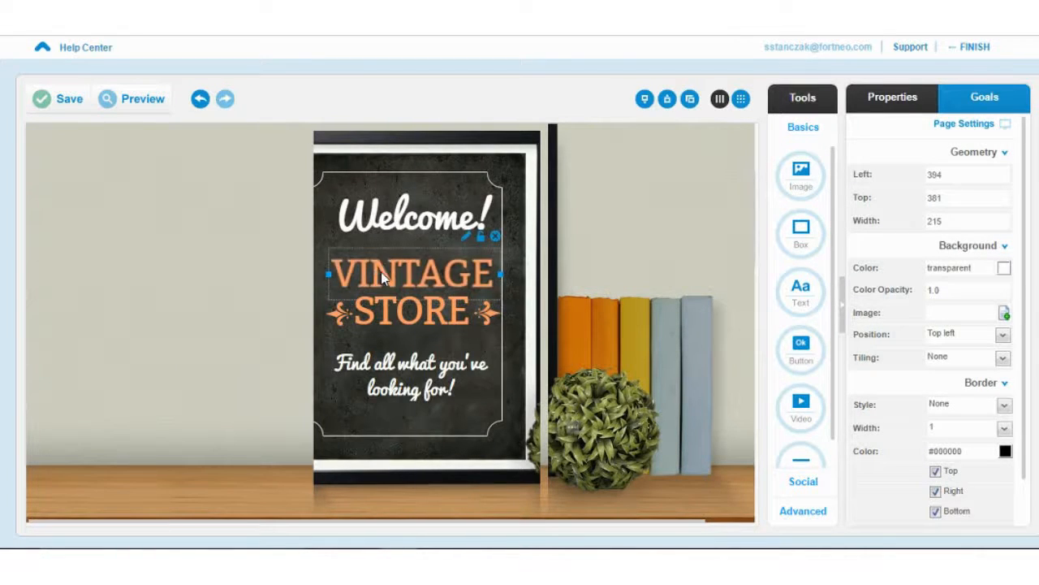
double_click(384, 272)
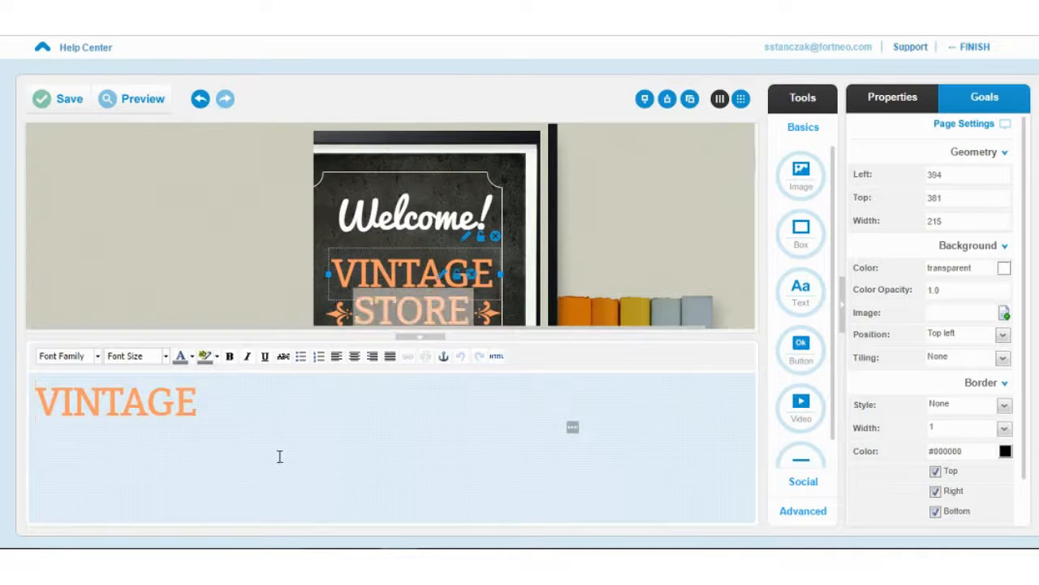
left_click_drag(265, 416, 4, 381)
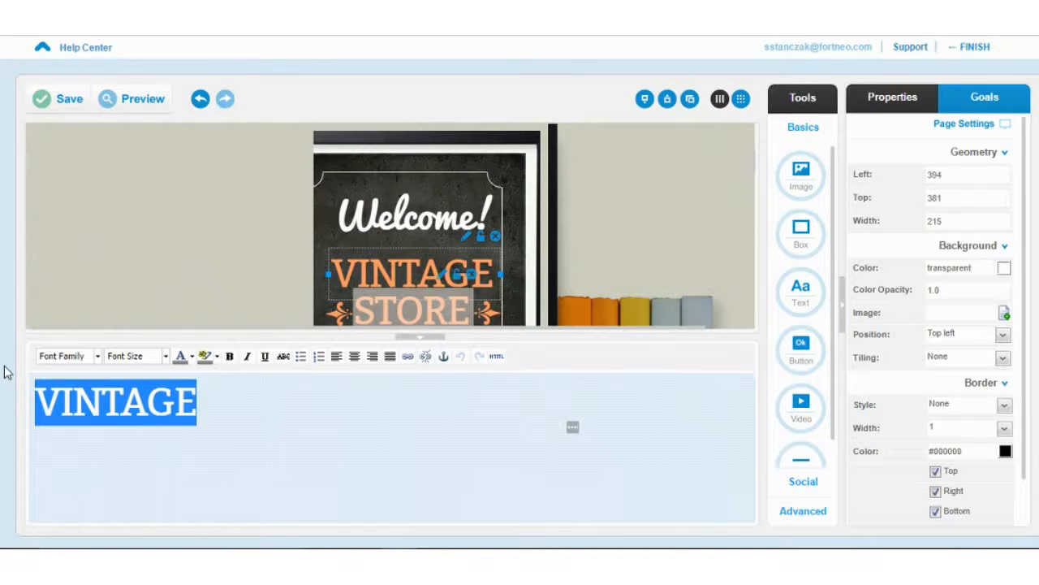
type("BOOK")
left_click(467, 222)
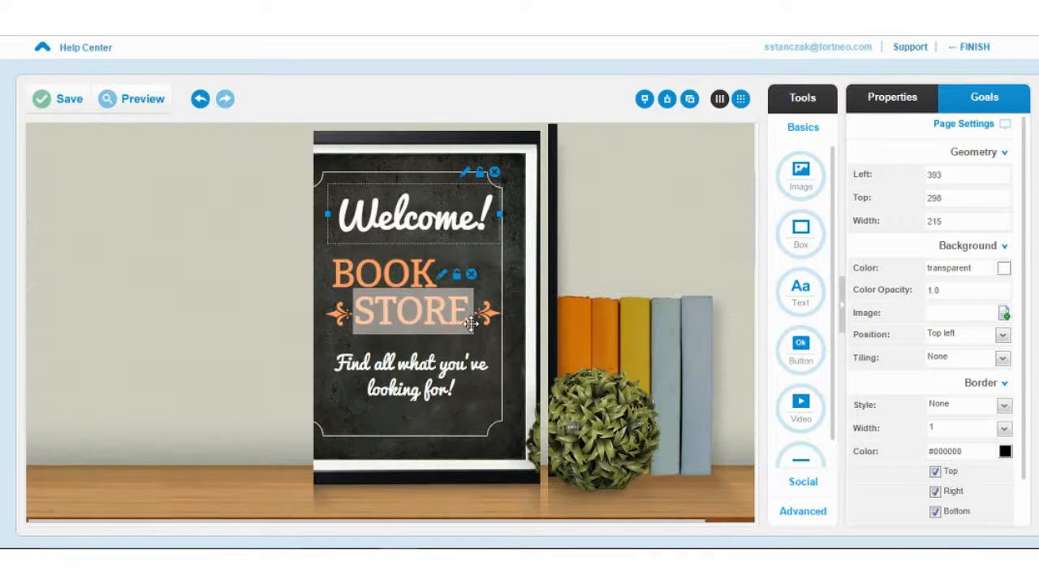
- Delete the right-hand books image and recentre BOOK under Welcome!
left_click(566, 339)
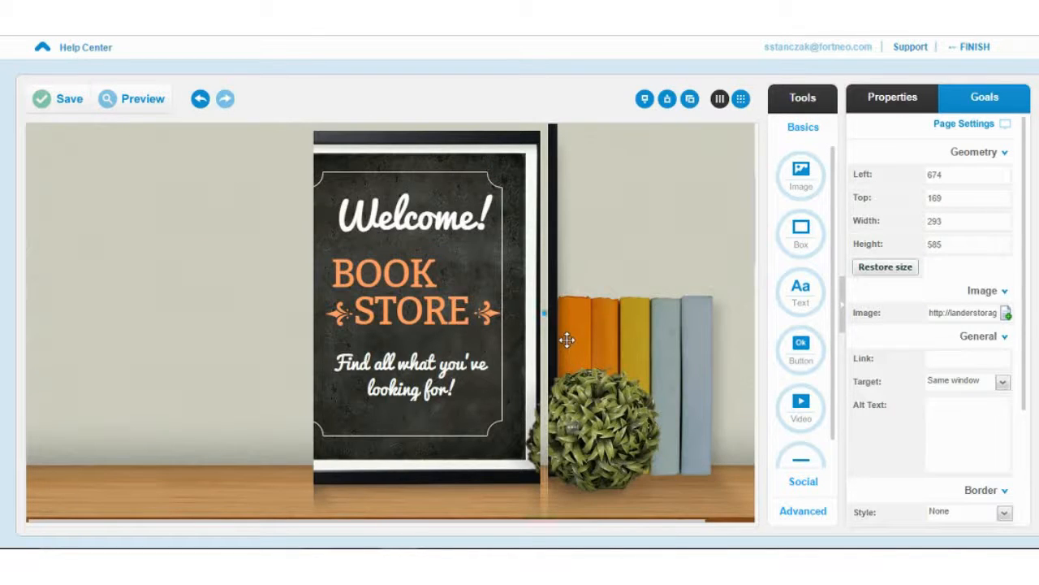
key("Delete")
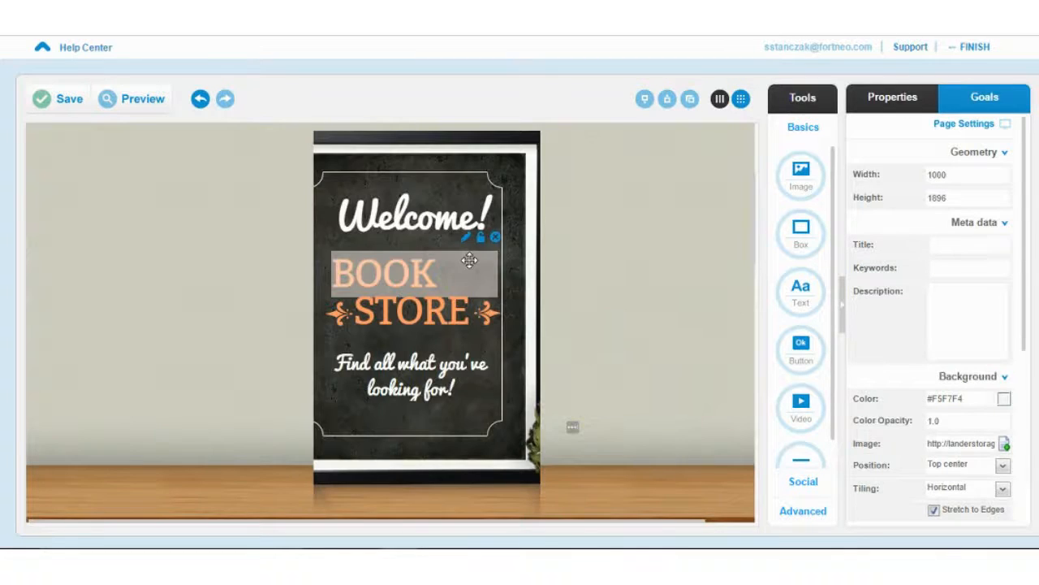
mouse_move(470, 260)
left_mouse_down()
mouse_move(332, 255)
mouse_move(487, 256)
left_mouse_up()
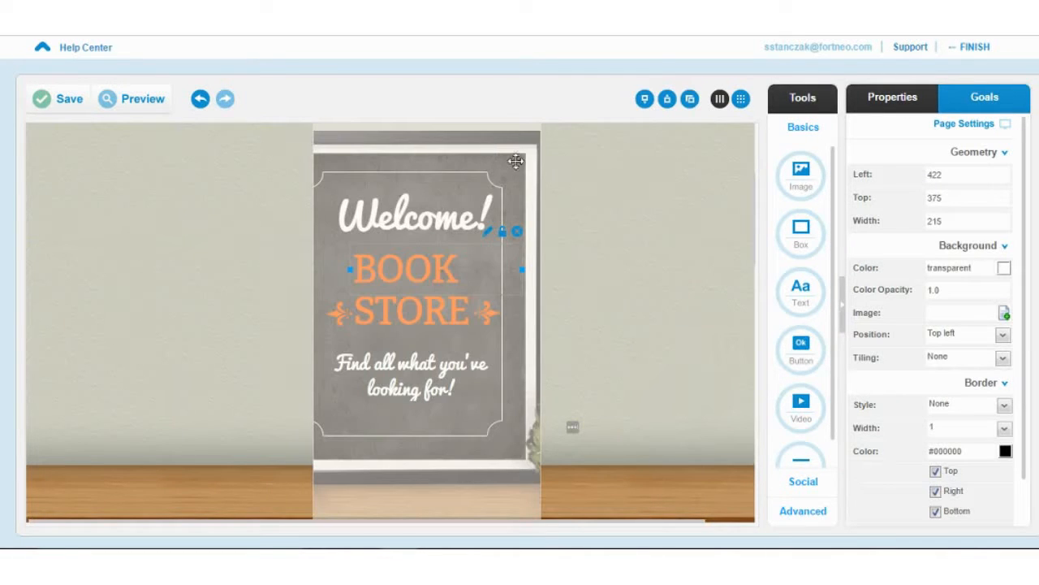
left_click(511, 154)
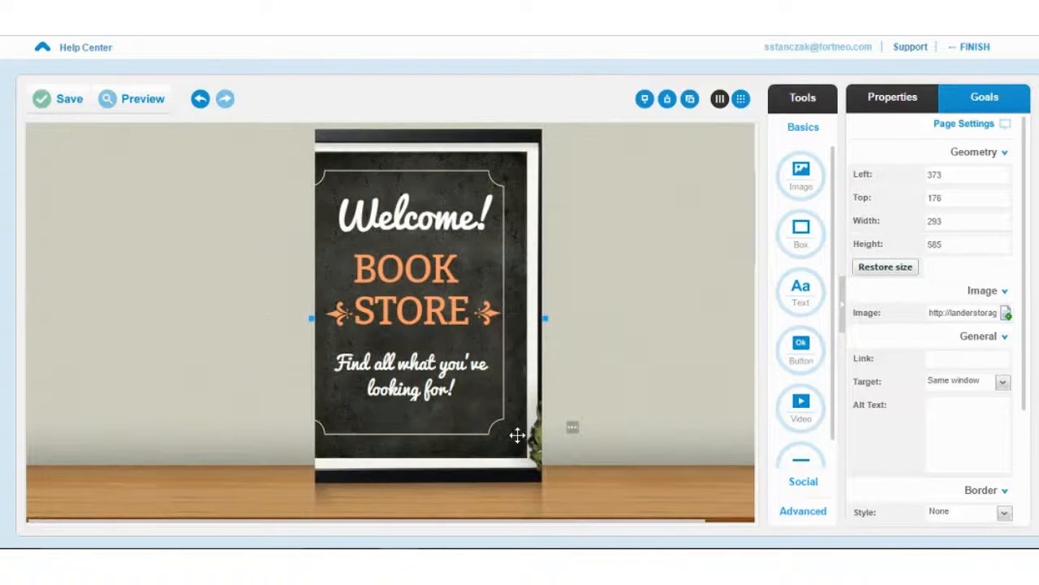
left_click(614, 446)
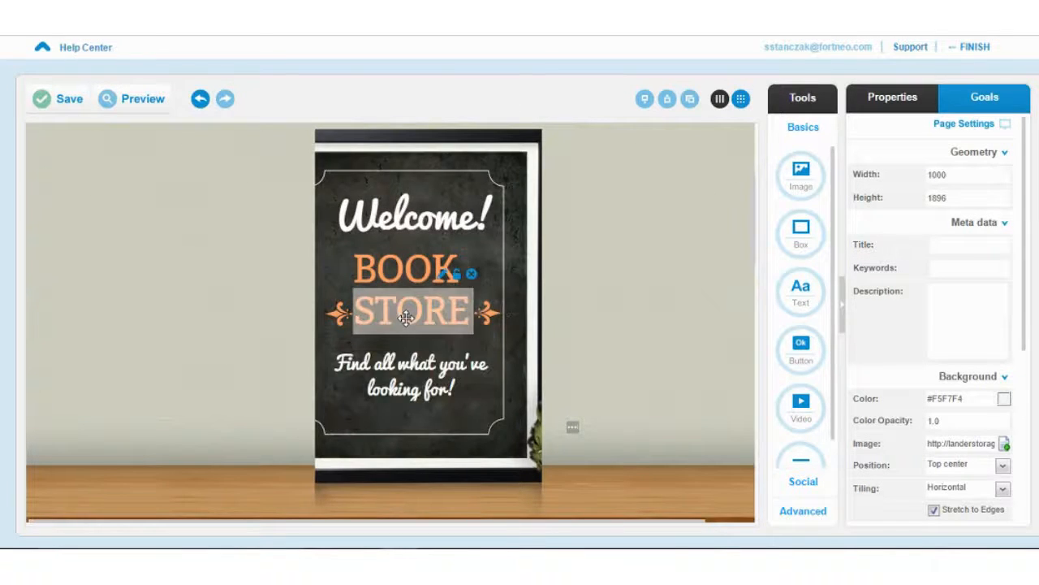
- Drag the chalkboard to the far left, then move Welcome!, BOOK, STORE, the ornament and tagline onto it
left_click(414, 217)
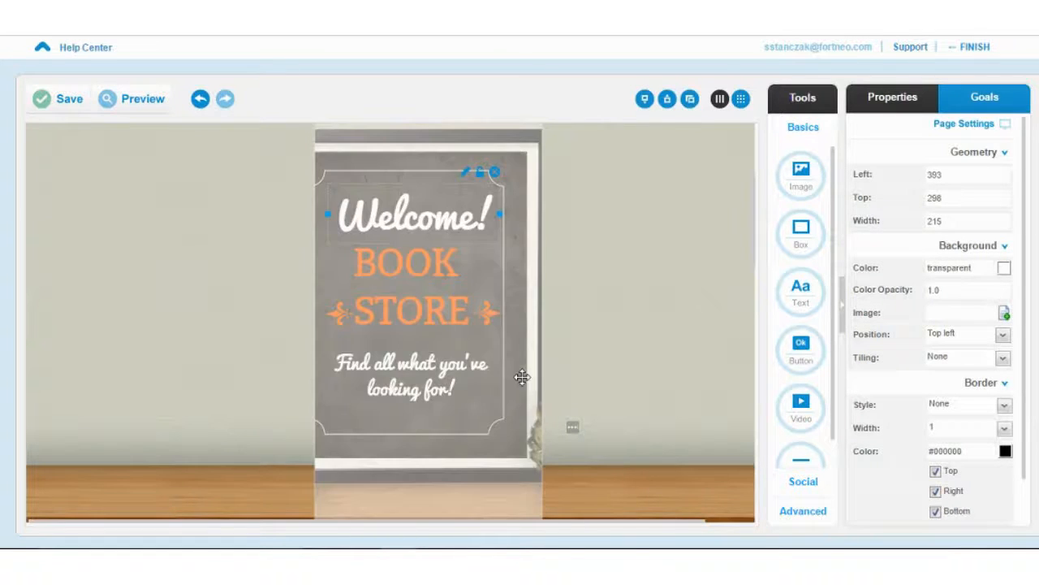
left_click_drag(522, 377, 233, 379)
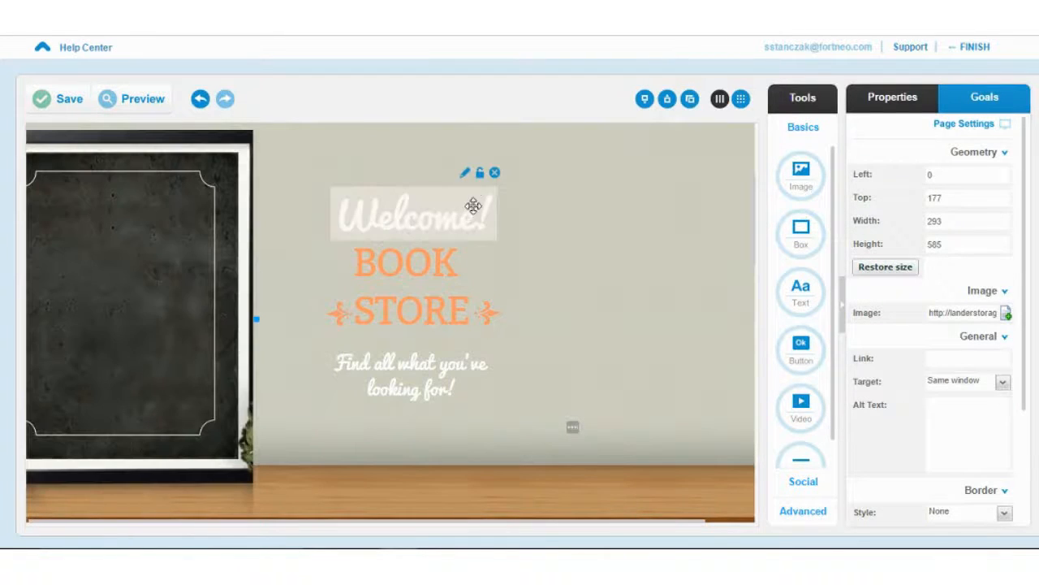
left_click_drag(473, 205, 184, 194)
left_click(430, 260)
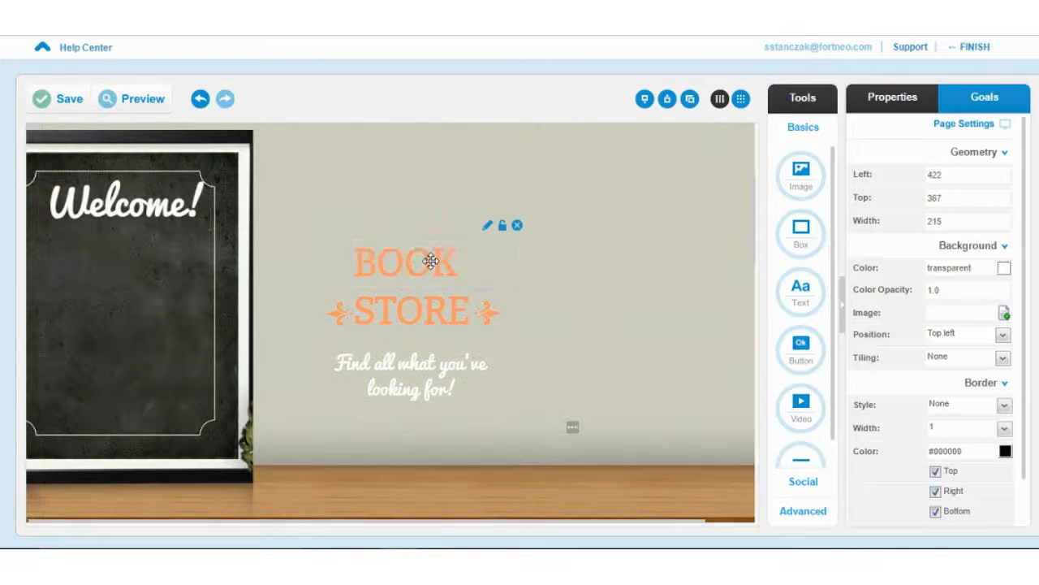
left_click_drag(430, 260, 142, 260)
left_click(371, 306)
left_click_drag(371, 307, 139, 298)
left_click_drag(333, 316, 43, 294)
left_click(487, 312)
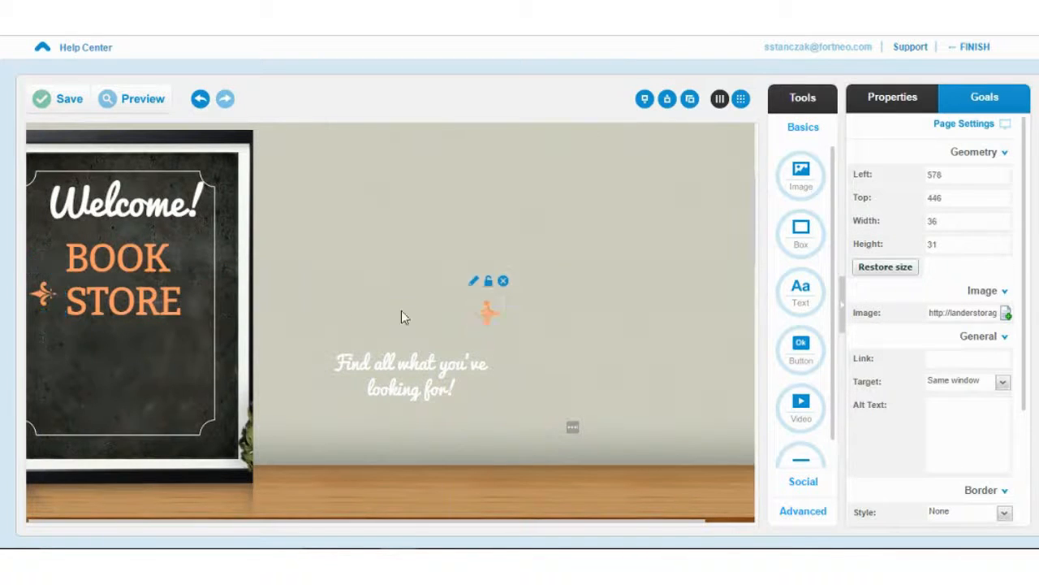
left_click_drag(487, 313, 195, 301)
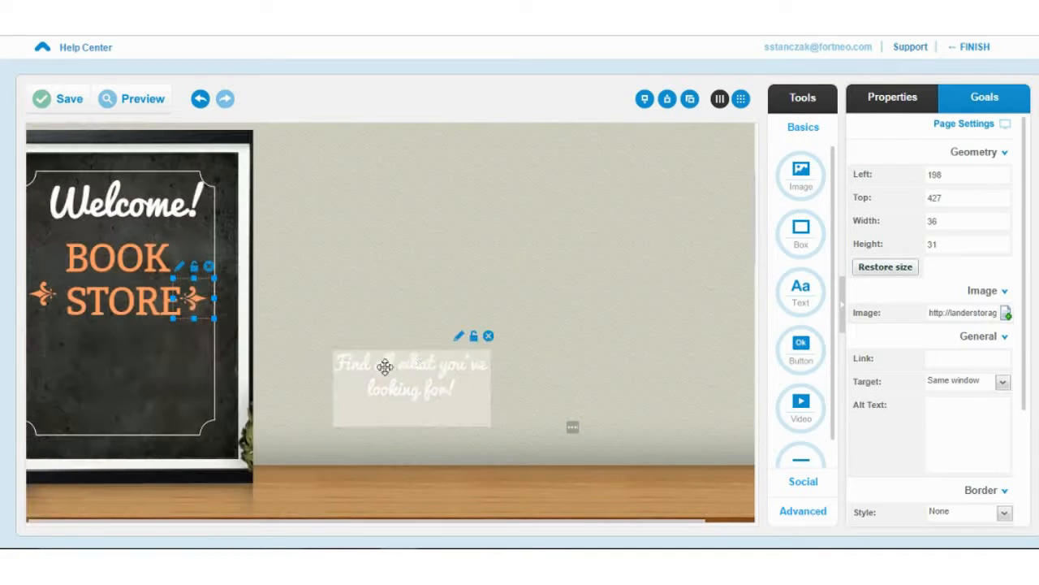
left_click_drag(385, 367, 118, 339)
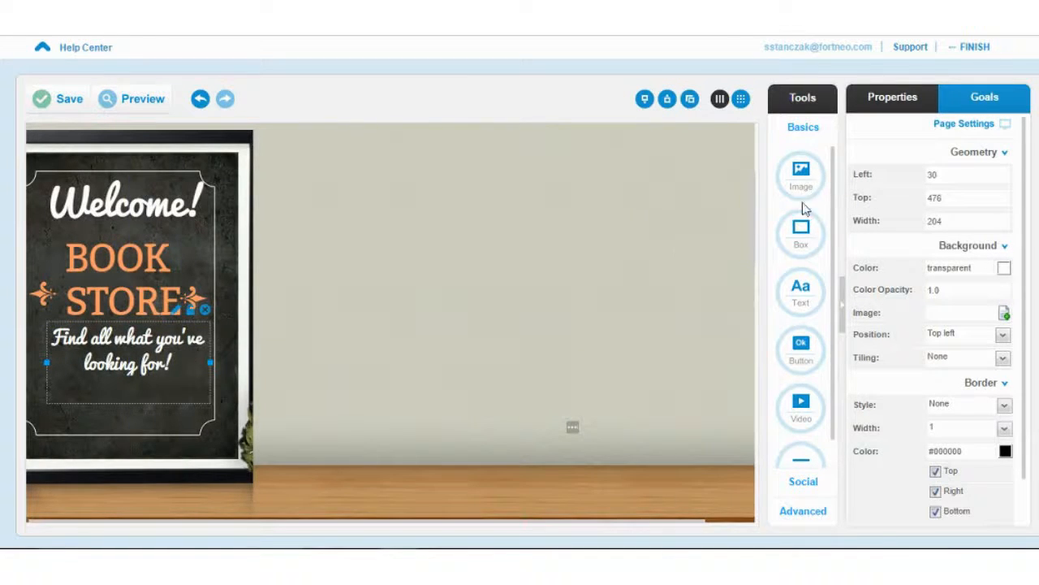
- Insert the Gallery bookshelf photo and size it to 612×344 at left 286, top 310
left_click(801, 175)
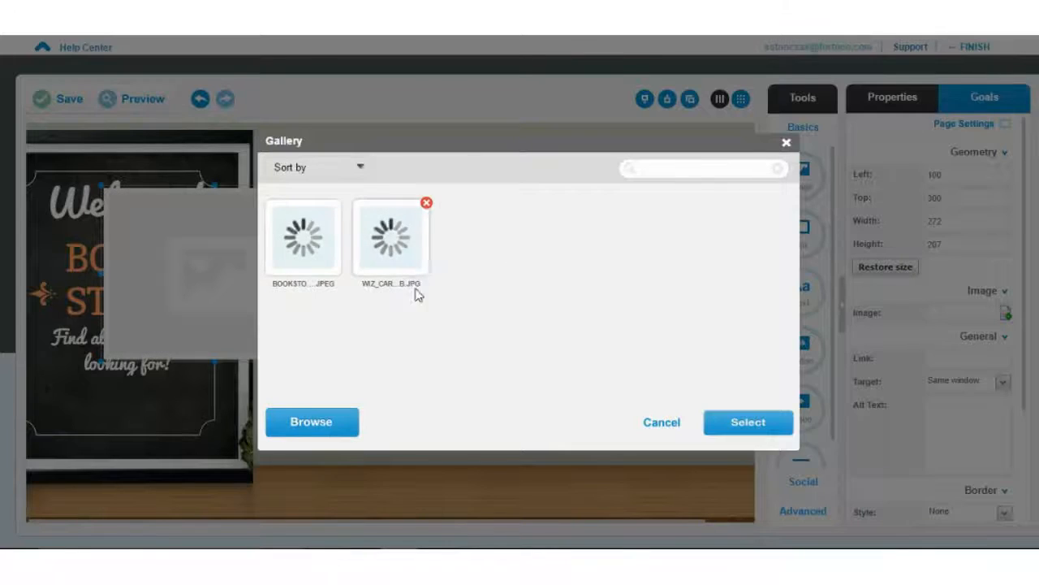
left_click(317, 291)
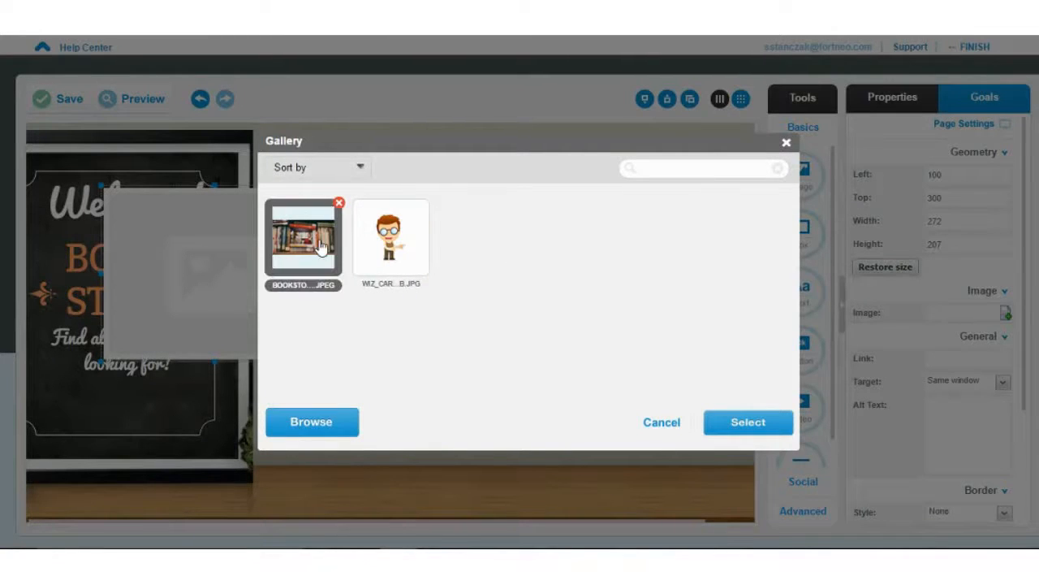
left_click(736, 422)
left_click_drag(217, 268, 498, 307)
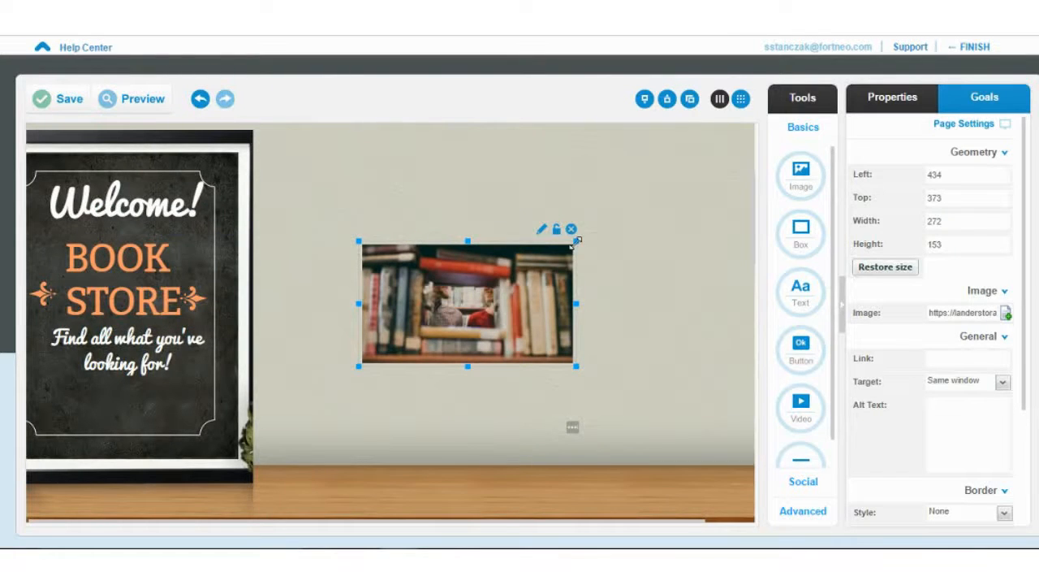
left_click_drag(576, 240, 725, 157)
left_click_drag(431, 318, 310, 434)
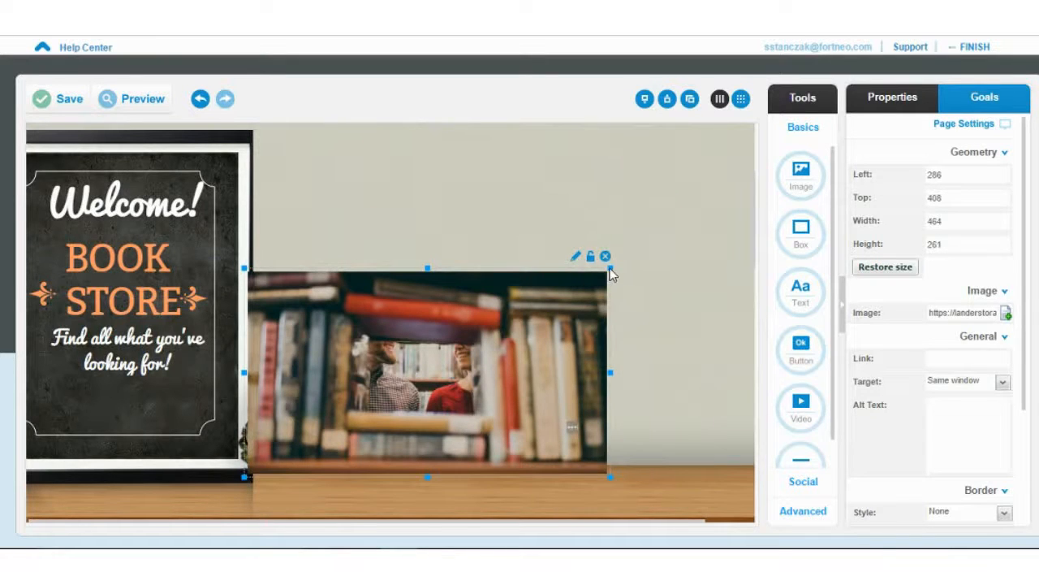
left_click_drag(612, 266, 721, 192)
mouse_move(573, 325)
left_mouse_down()
mouse_move(589, 261)
mouse_move(573, 313)
left_mouse_up()
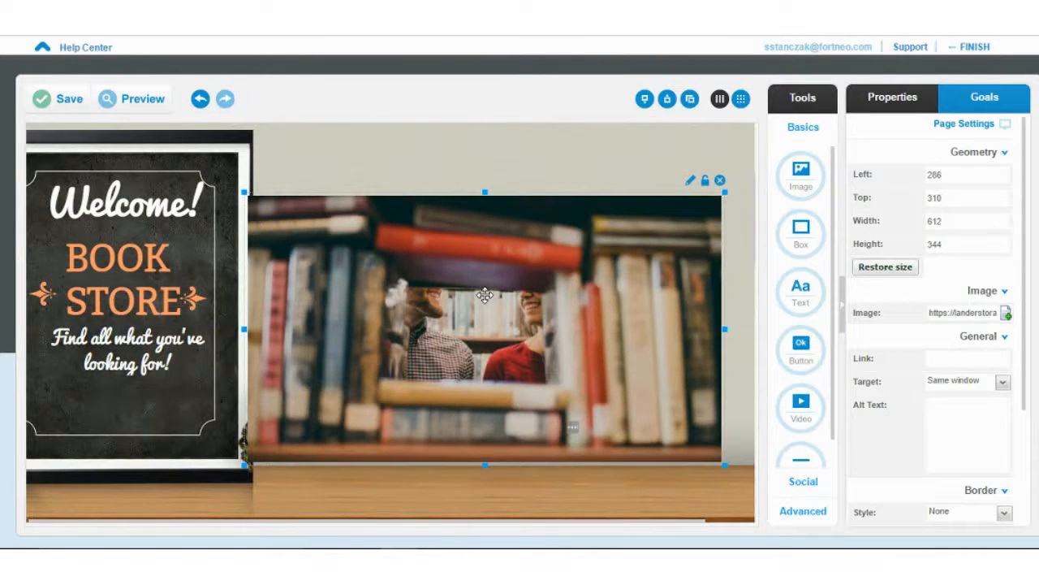
scroll(501, 279, "up", 3)
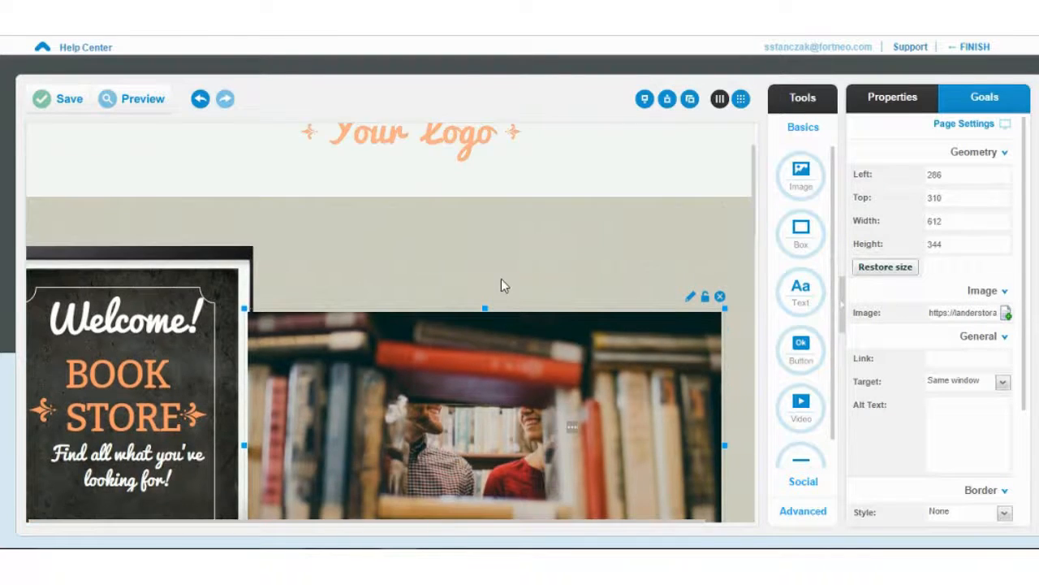
left_click(413, 197)
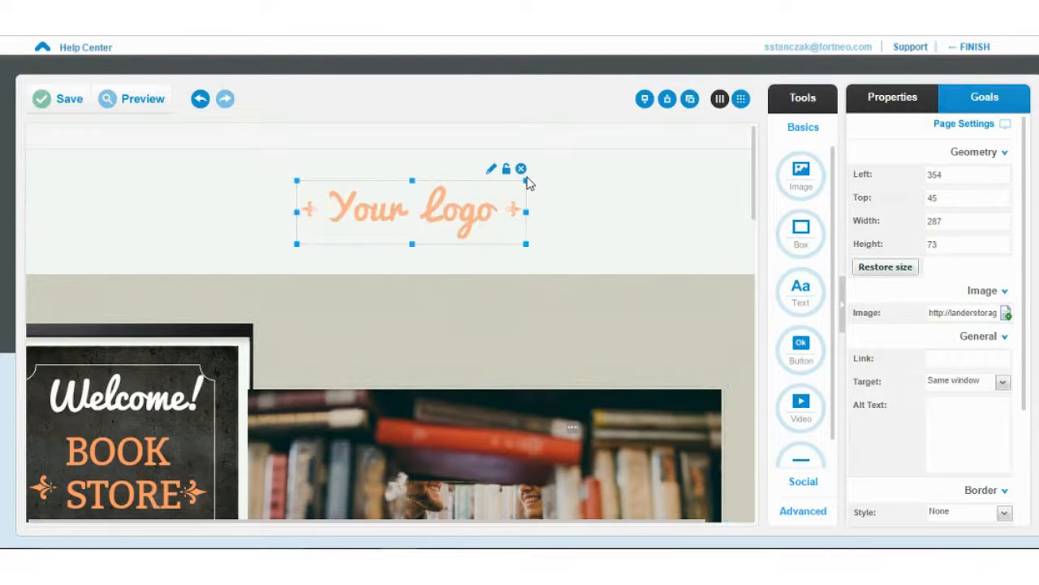
left_click(491, 170)
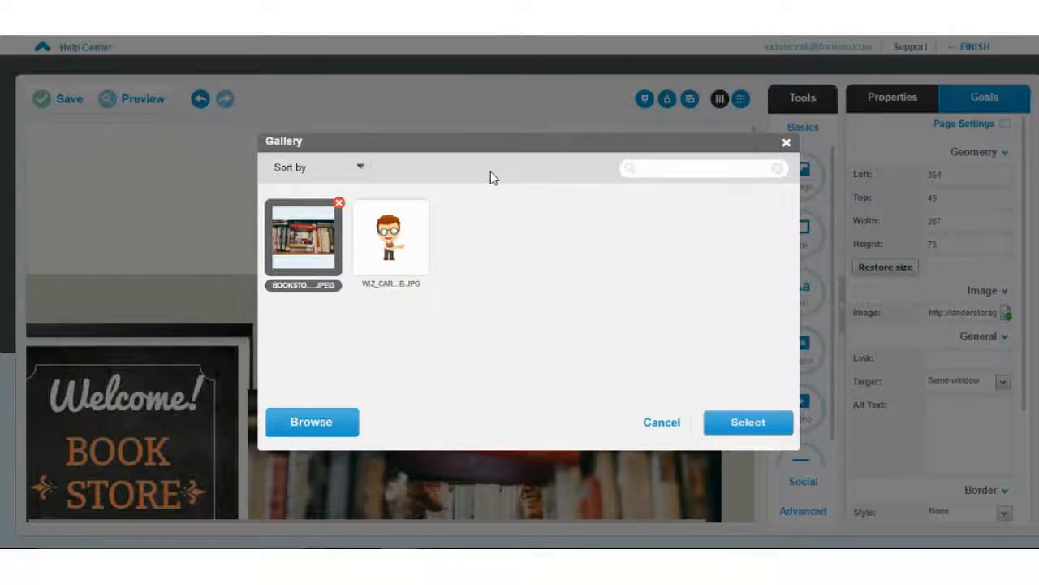
left_click(424, 253)
left_click(739, 424)
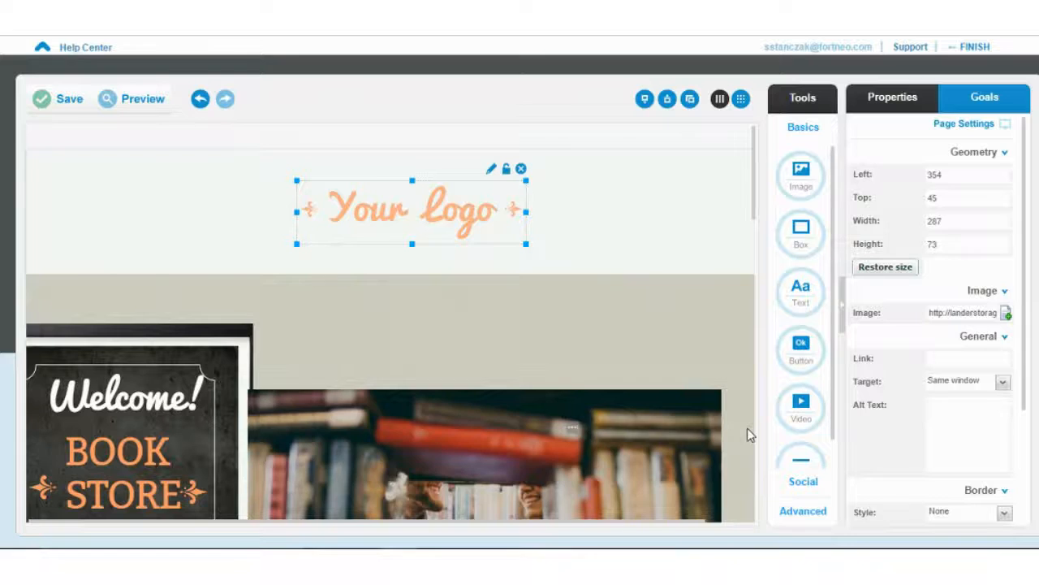
left_click_drag(443, 245, 504, 299)
left_click_drag(460, 261, 442, 231)
scroll(515, 288, "down", 10)
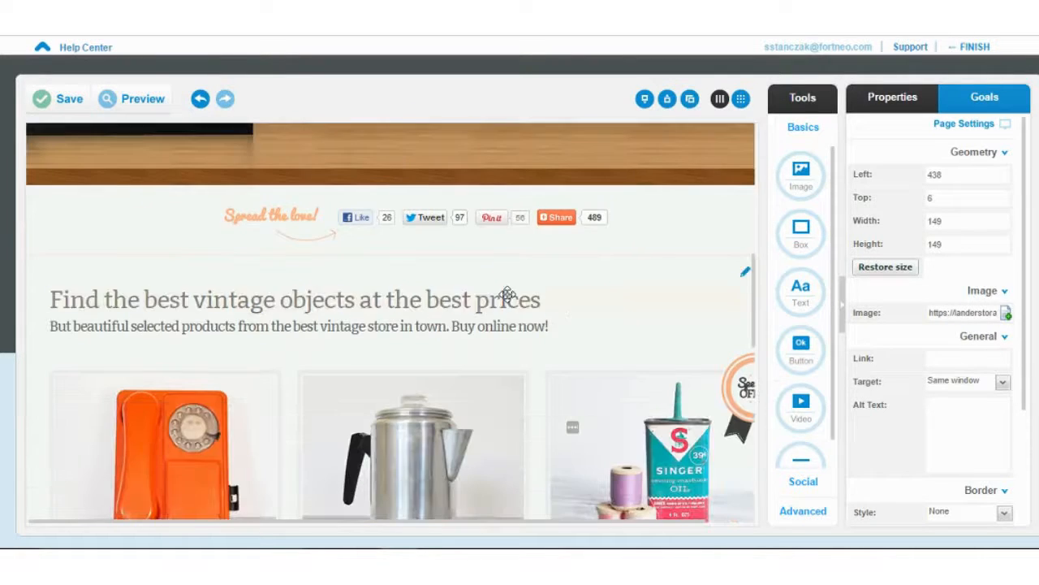
scroll(503, 295, "down", 2)
scroll(502, 294, "up", 11)
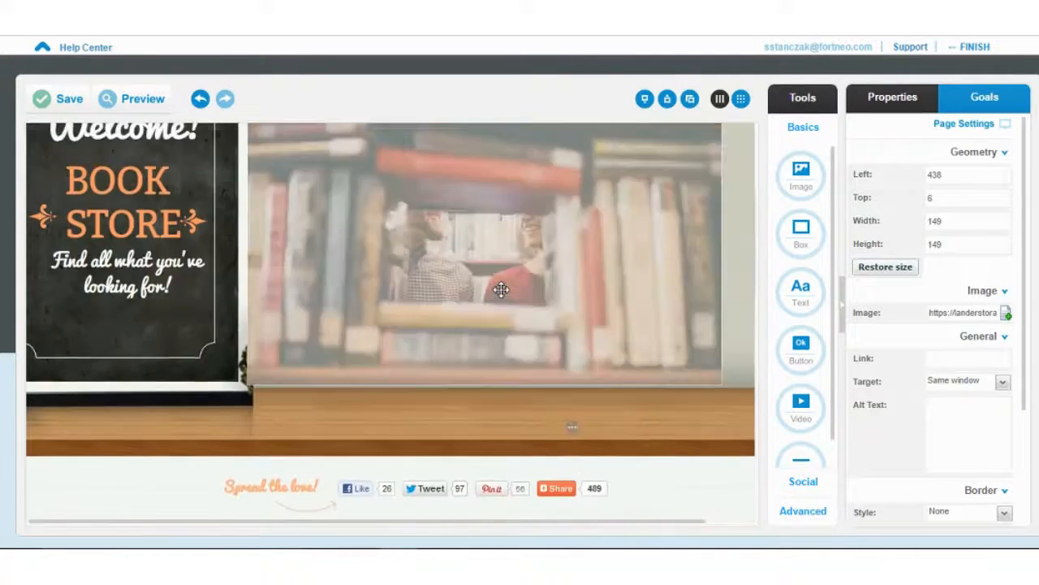
scroll(500, 292, "down", 4)
scroll(497, 293, "down", 5)
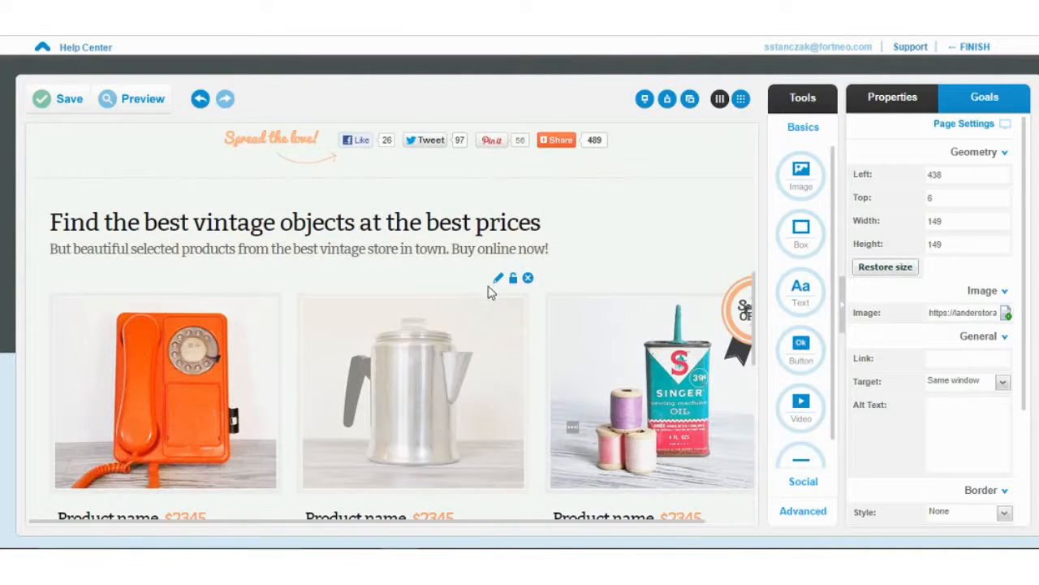
scroll(487, 274, "down", 5)
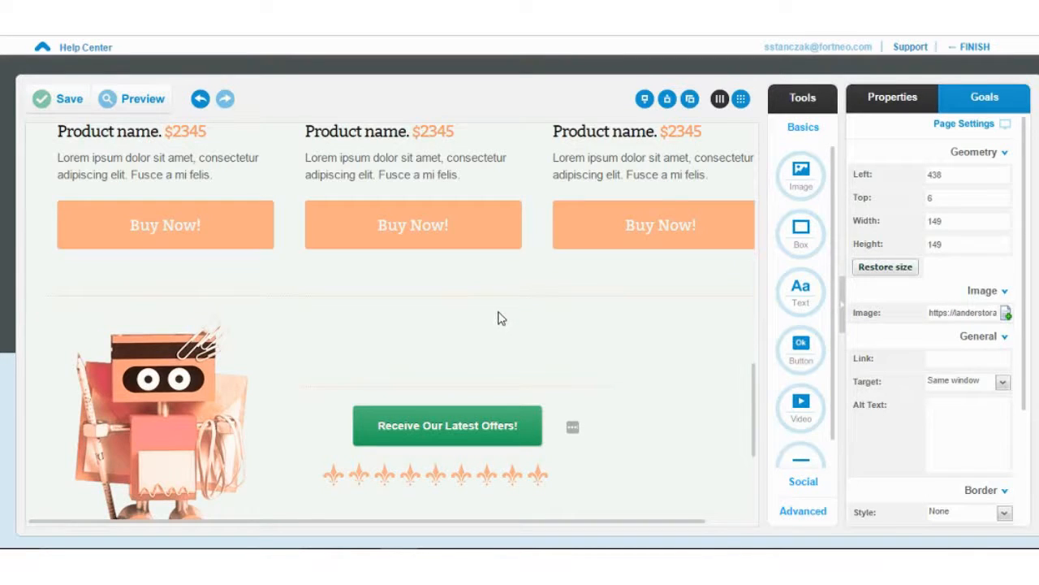
scroll(494, 318, "up", 3)
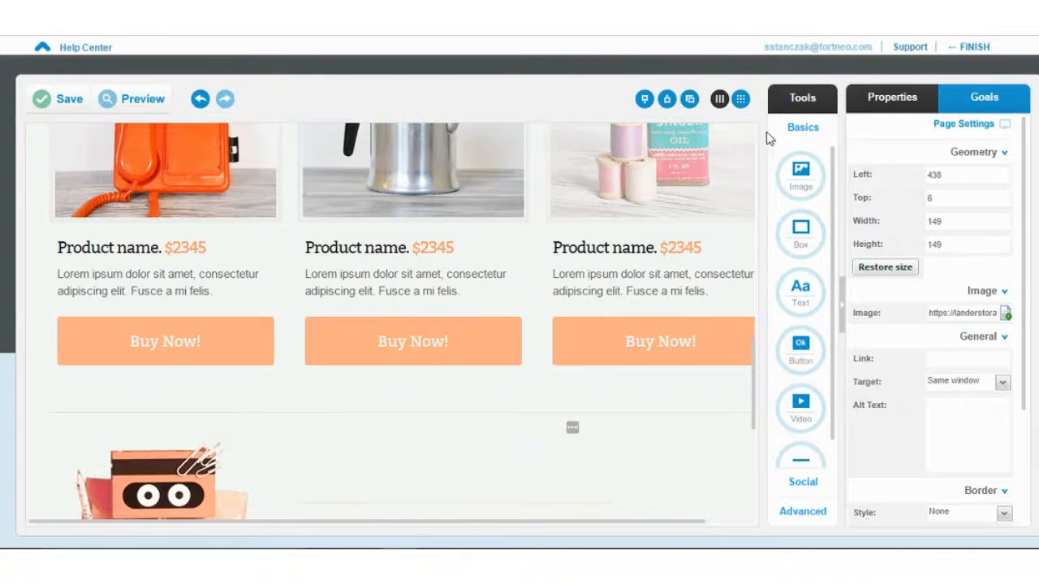
scroll(709, 211, "down", 3)
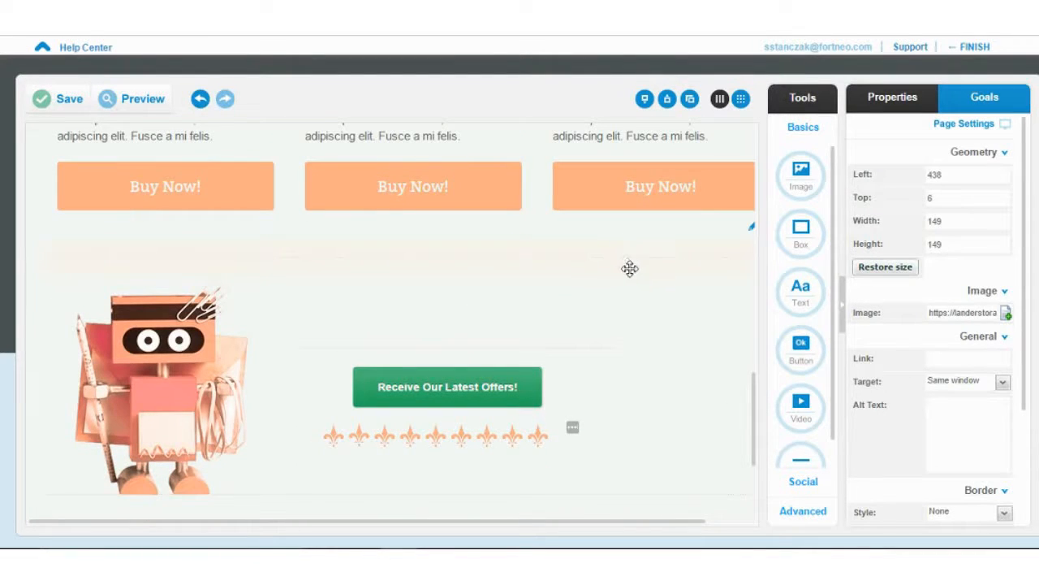
scroll(792, 341, "down", 1)
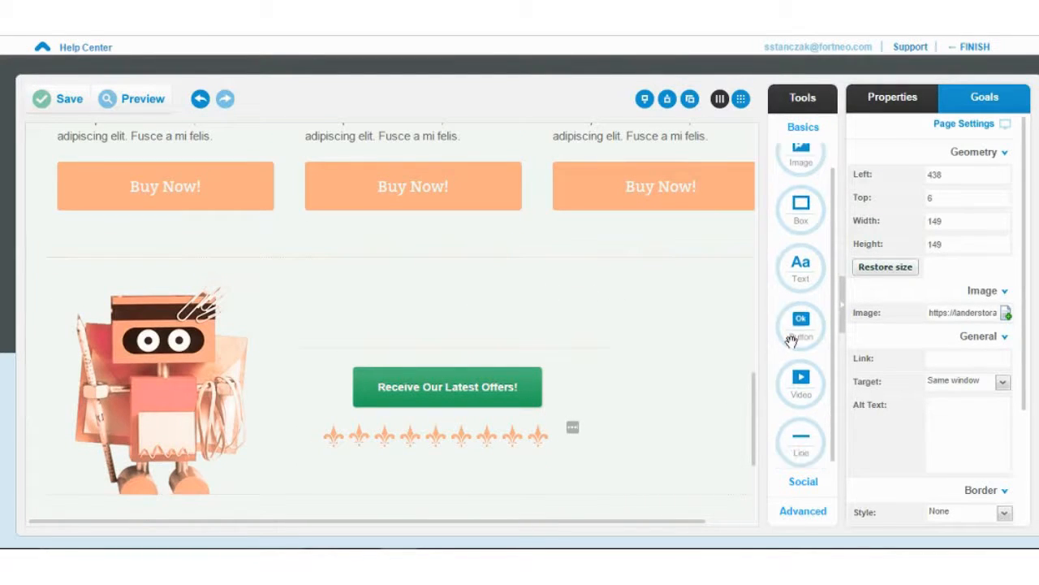
scroll(792, 341, "up", 1)
scroll(796, 333, "down", 1)
- Place a countdown timer to 11/14/2016, 7:23 PM above the offers button, then start a map embed
left_click(805, 483)
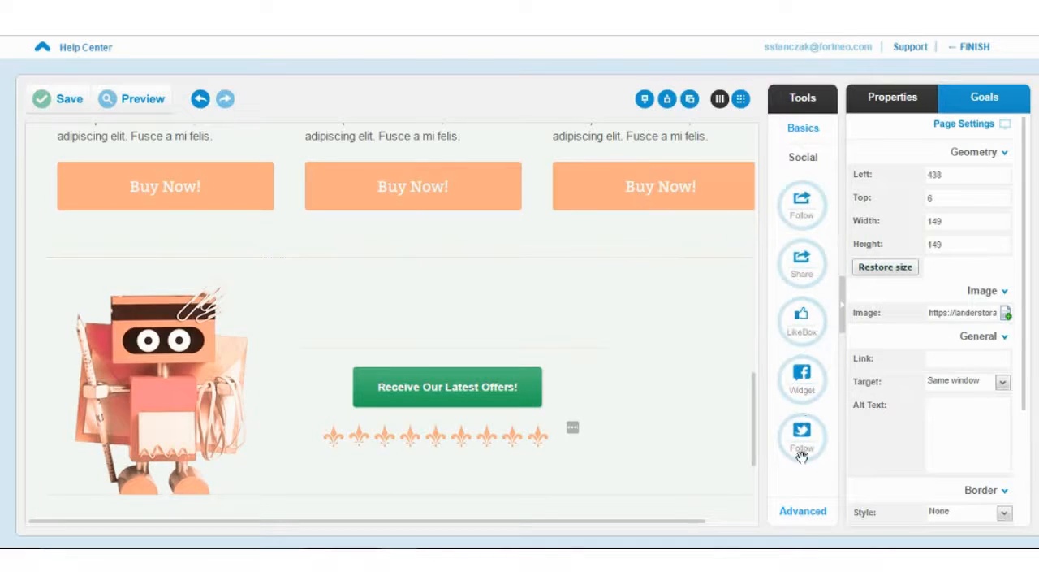
left_click(796, 511)
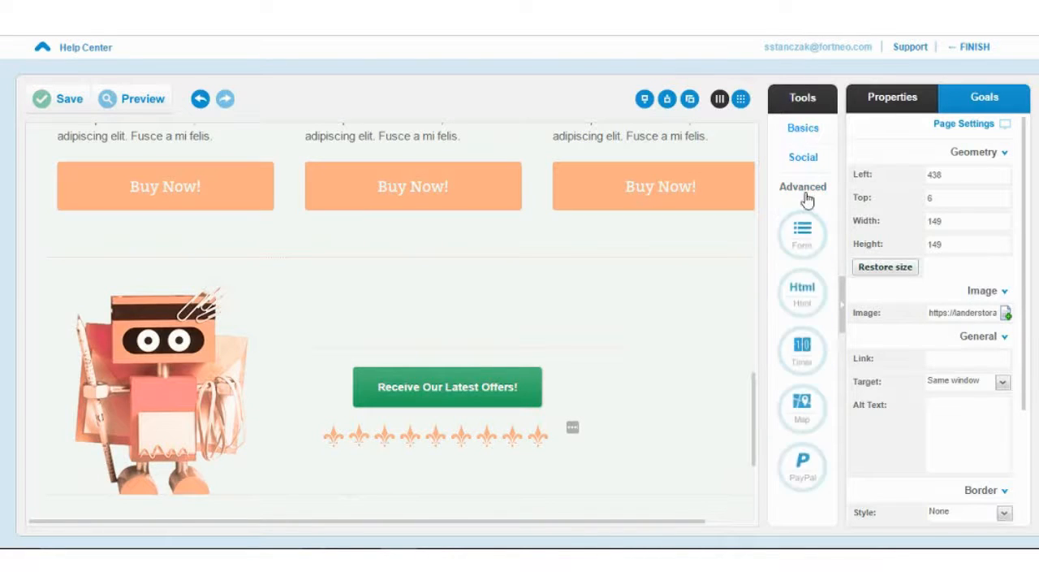
left_click_drag(802, 346, 424, 239)
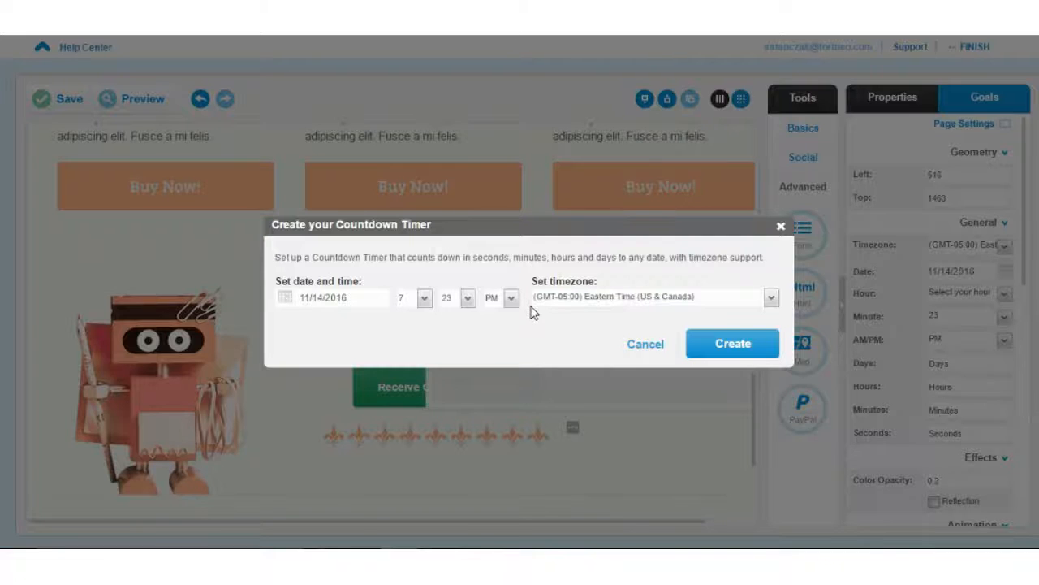
left_click(697, 346)
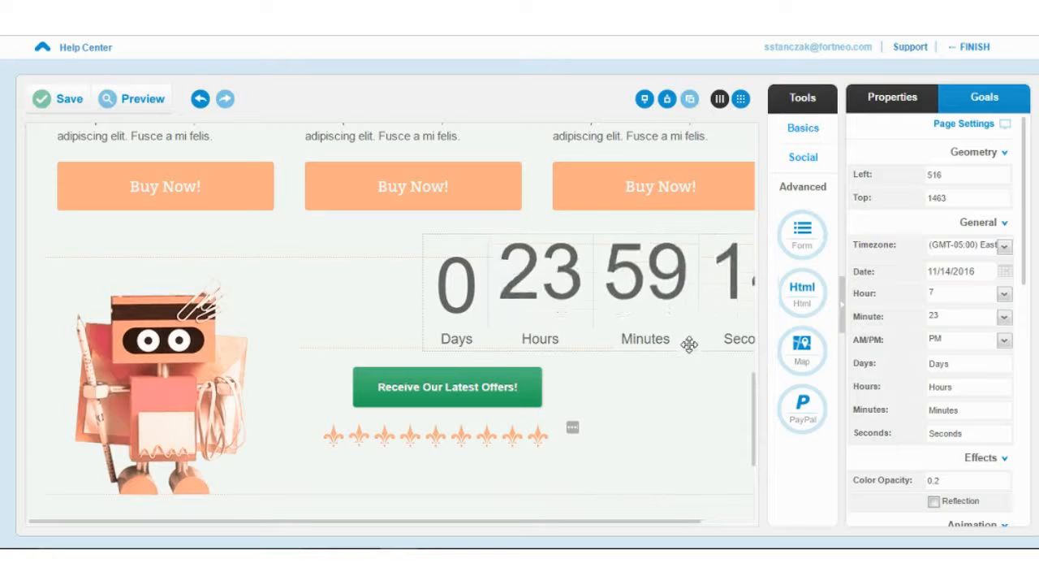
mouse_move(398, 276)
left_mouse_down()
mouse_move(365, 265)
mouse_move(392, 267)
left_mouse_up()
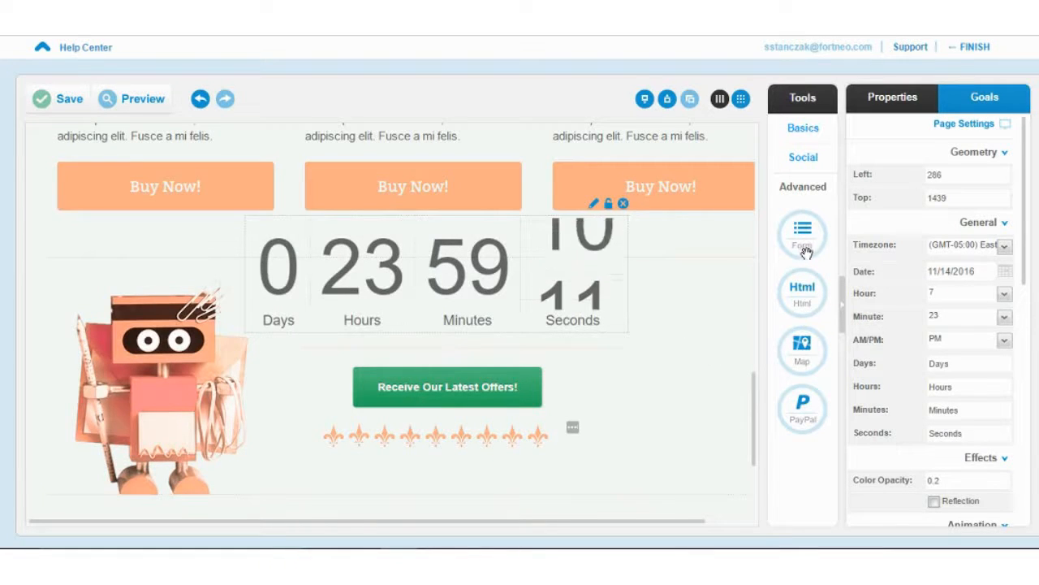
left_click_drag(802, 359, 411, 449)
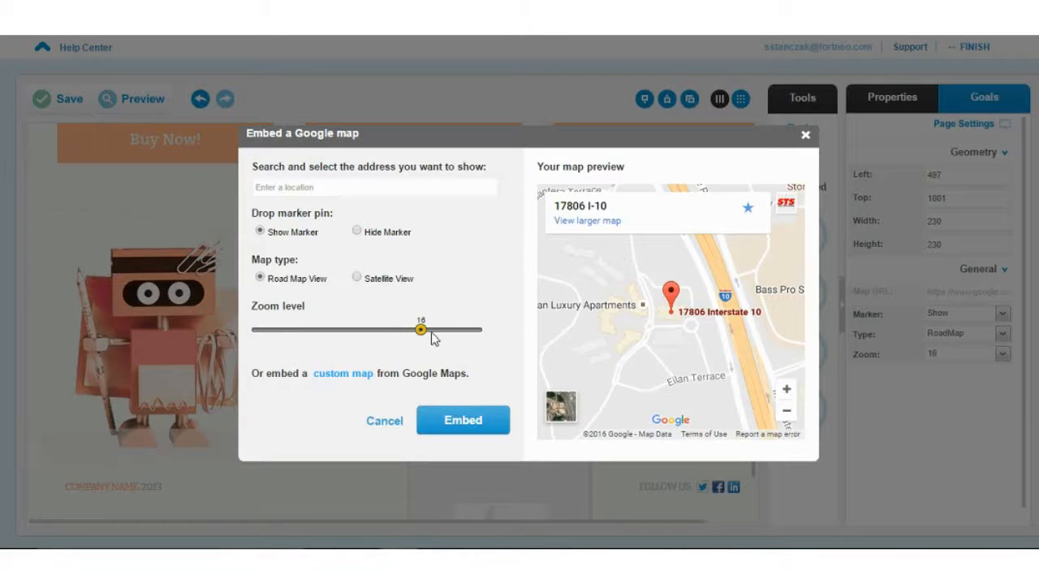
left_click_drag(421, 330, 373, 331)
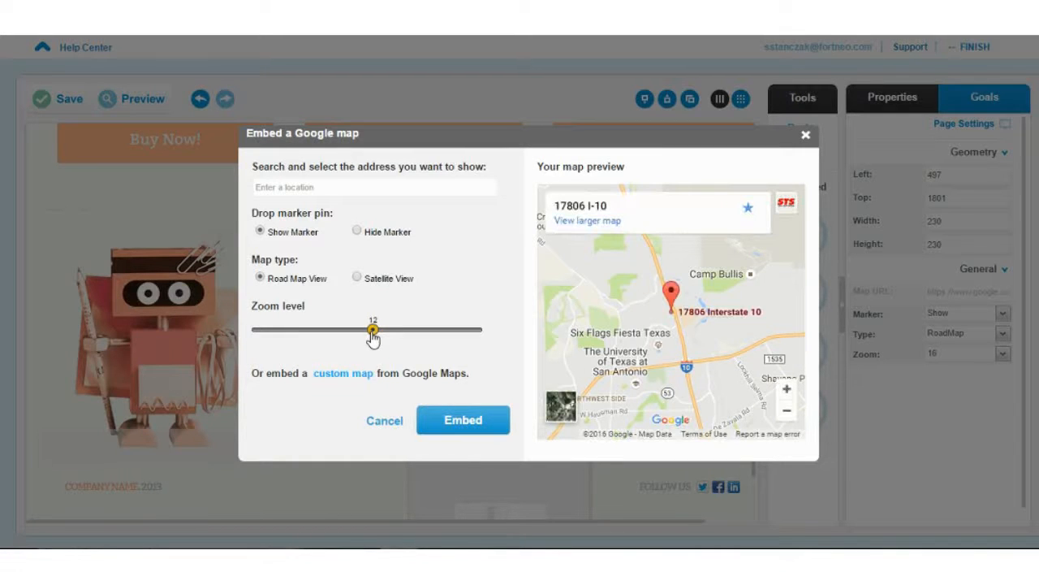
mouse_move(372, 333)
left_mouse_down()
mouse_move(407, 333)
mouse_move(362, 330)
left_mouse_up()
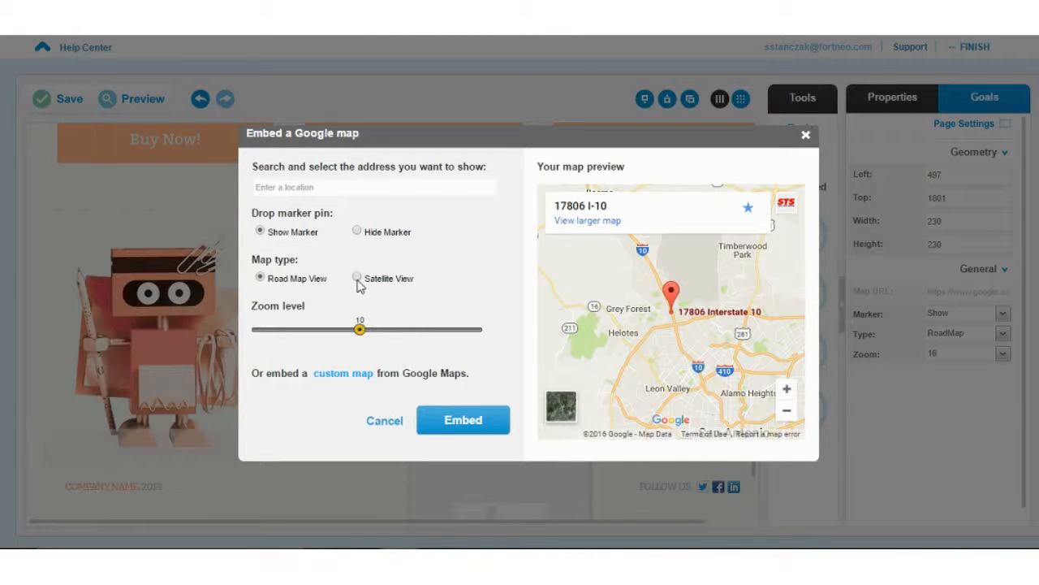
left_click(358, 233)
left_click(260, 232)
mouse_move(360, 329)
left_mouse_down()
mouse_move(409, 330)
mouse_move(347, 331)
left_mouse_up()
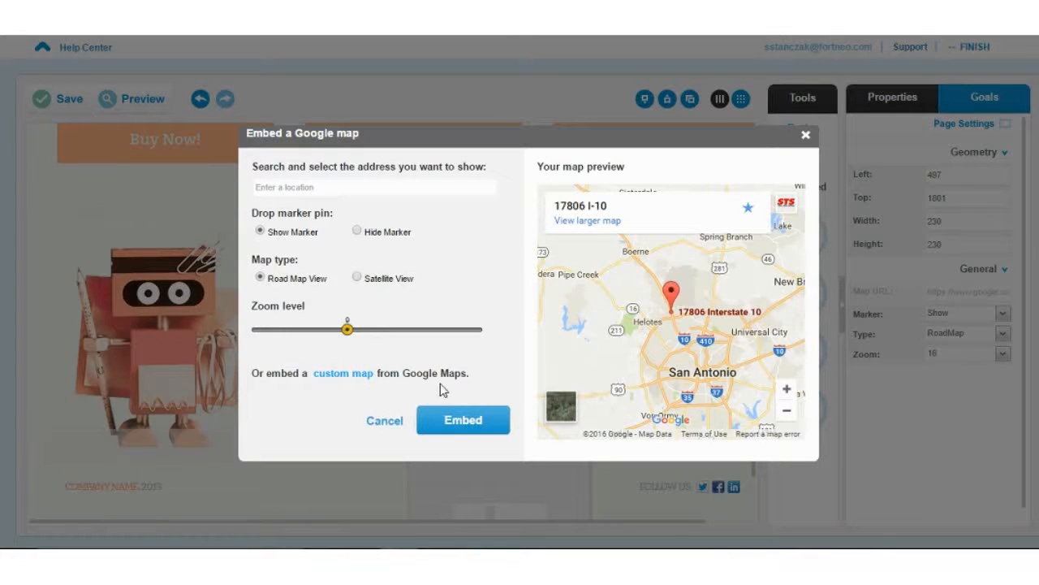
left_click(439, 429)
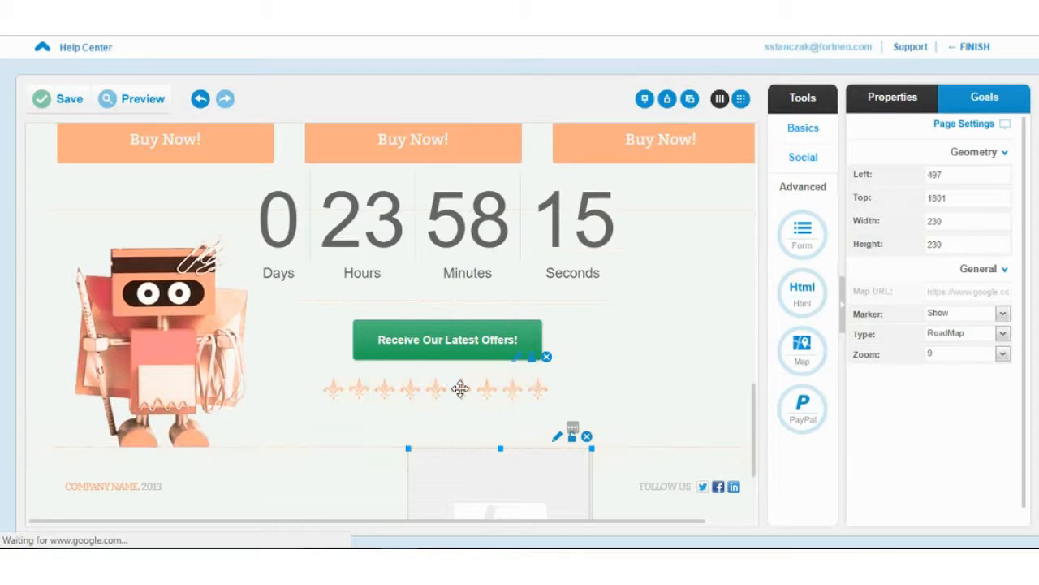
- Delete the Receive Our Latest Offers! button and the countdown timer to free space for the map
left_click_drag(463, 427, 409, 369)
scroll(636, 396, "down", 1)
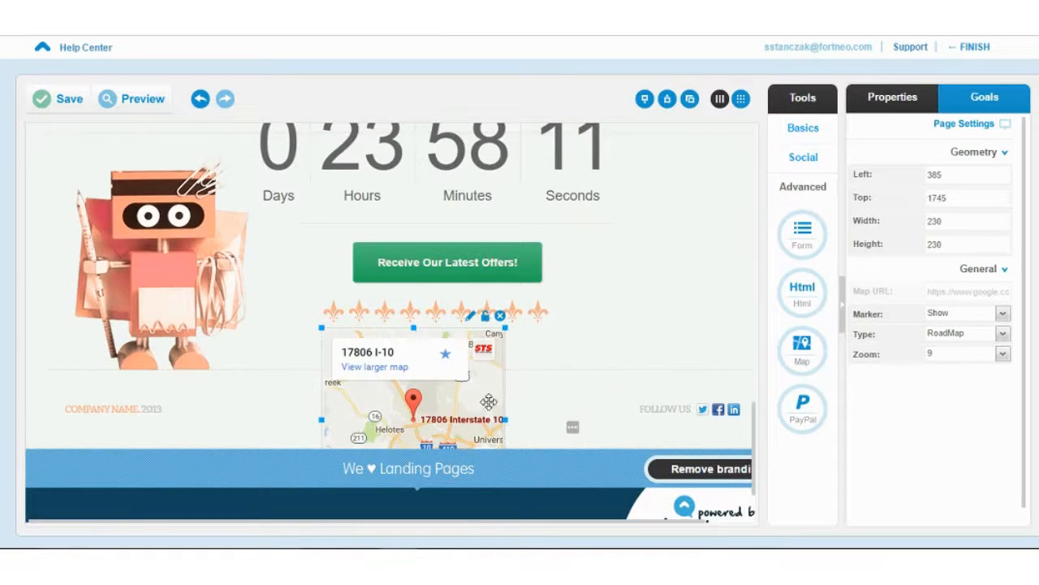
left_click_drag(489, 399, 462, 244)
left_click(524, 271)
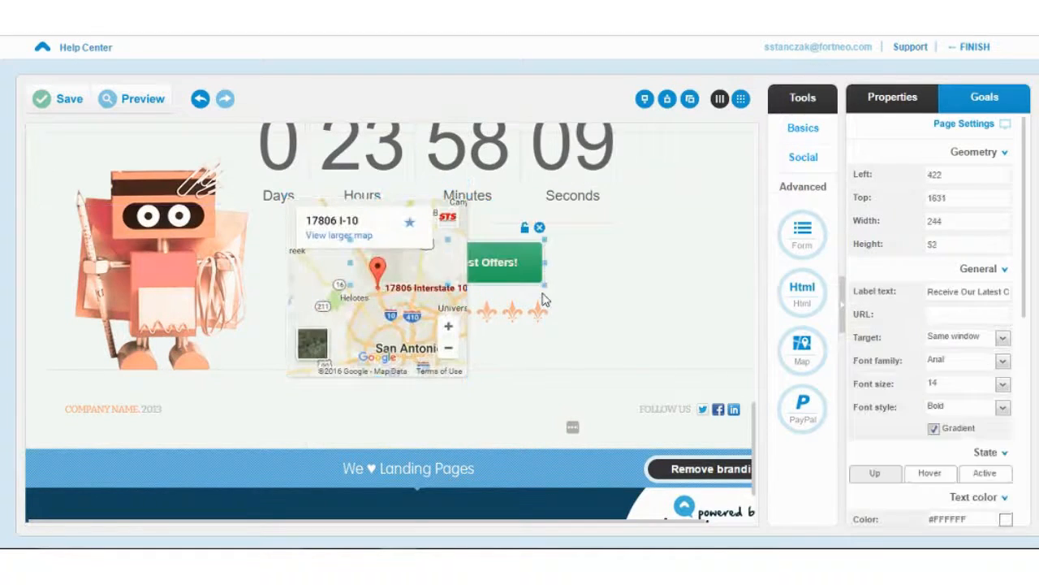
key("Delete")
left_click(557, 200)
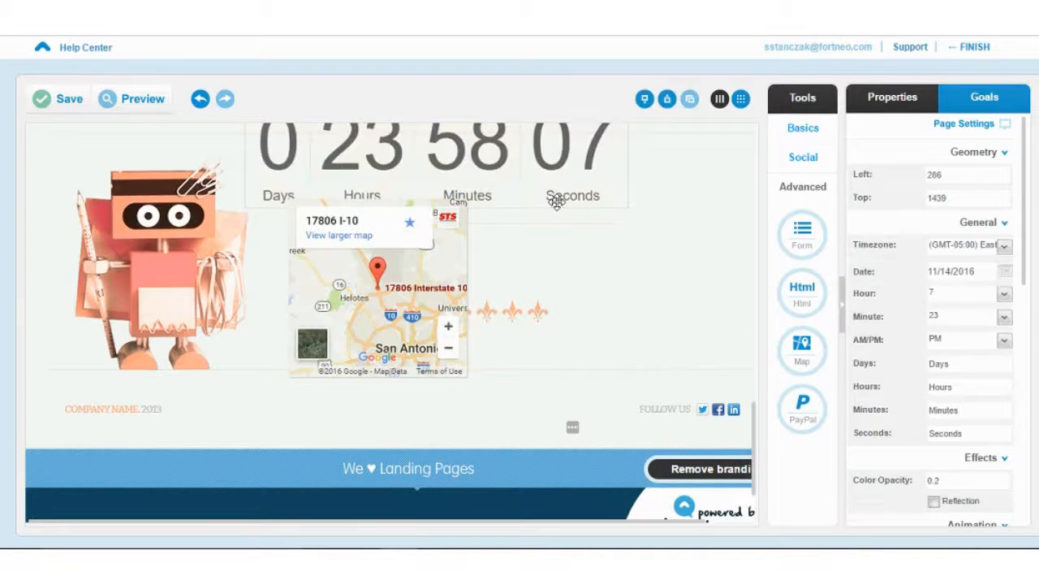
key("Delete")
- Move the map into the freed space beside the robot and enlarge it to 432×350
left_click_drag(463, 258, 475, 190)
left_click_drag(485, 313, 640, 405)
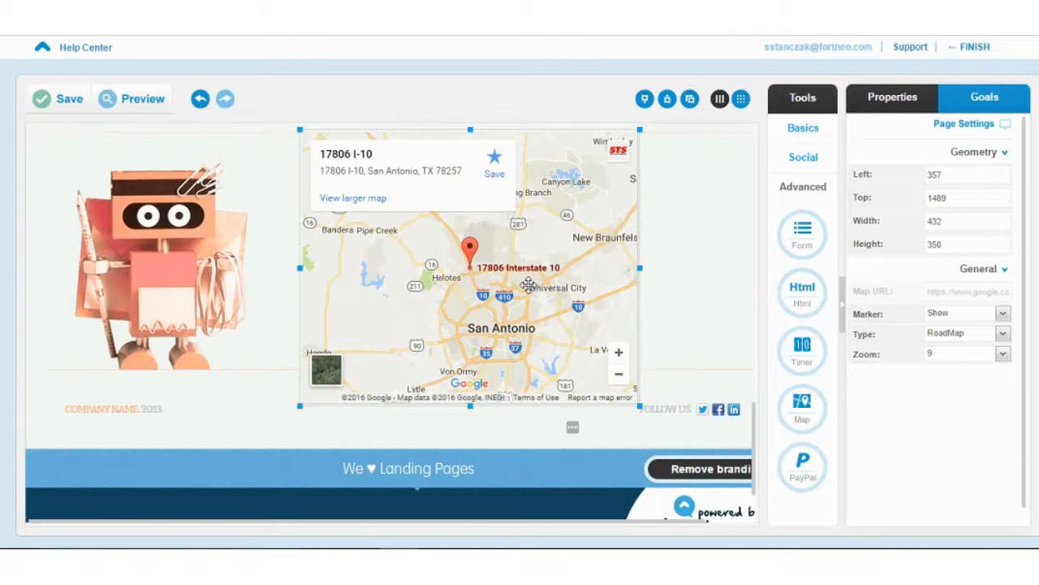
scroll(526, 301, "up", 1)
scroll(525, 301, "up", 3)
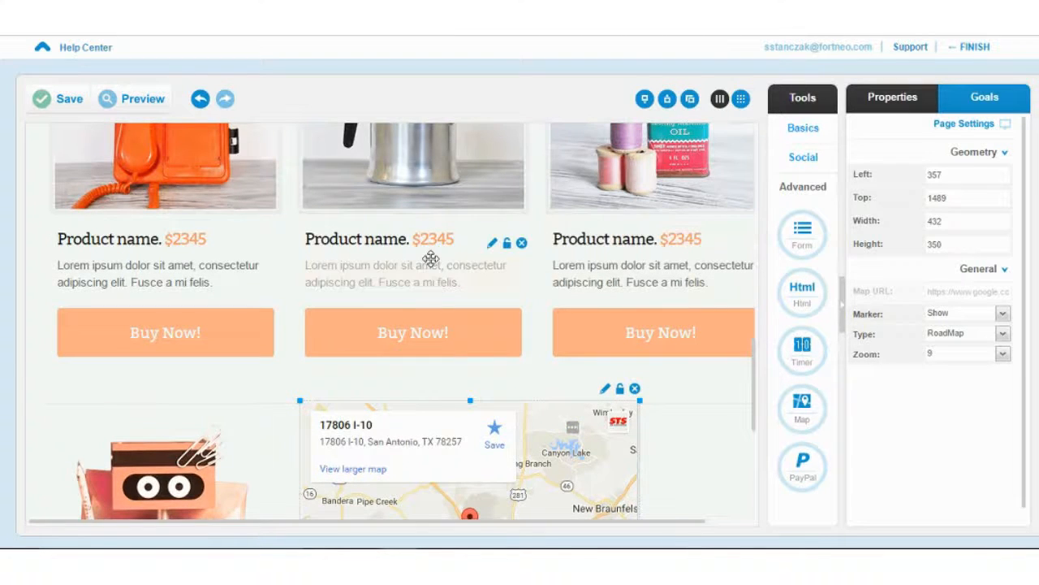
scroll(368, 248, "up", 5)
left_click(368, 246)
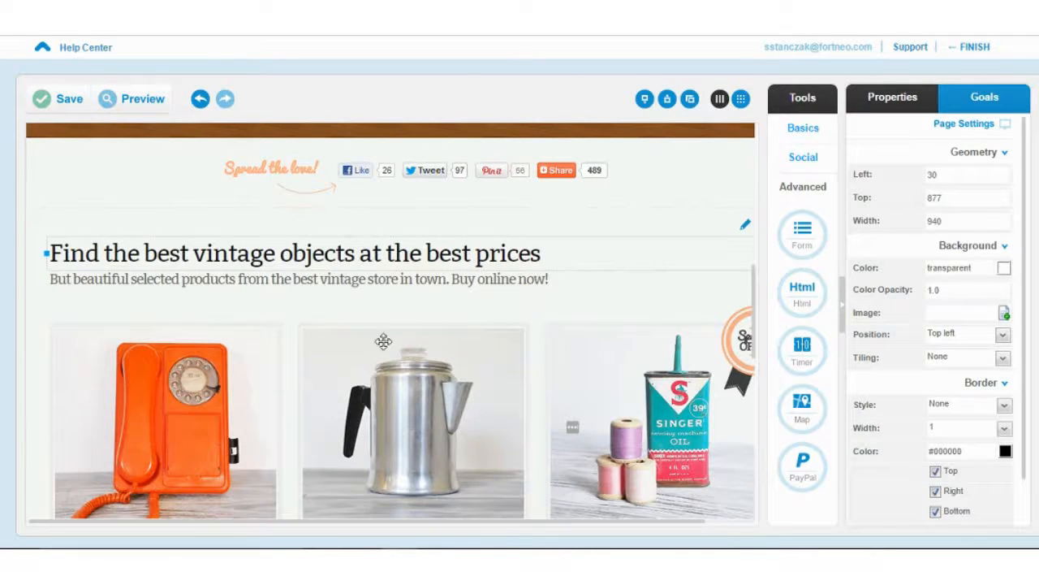
left_click_drag(406, 241, 407, 244)
double_click(407, 246)
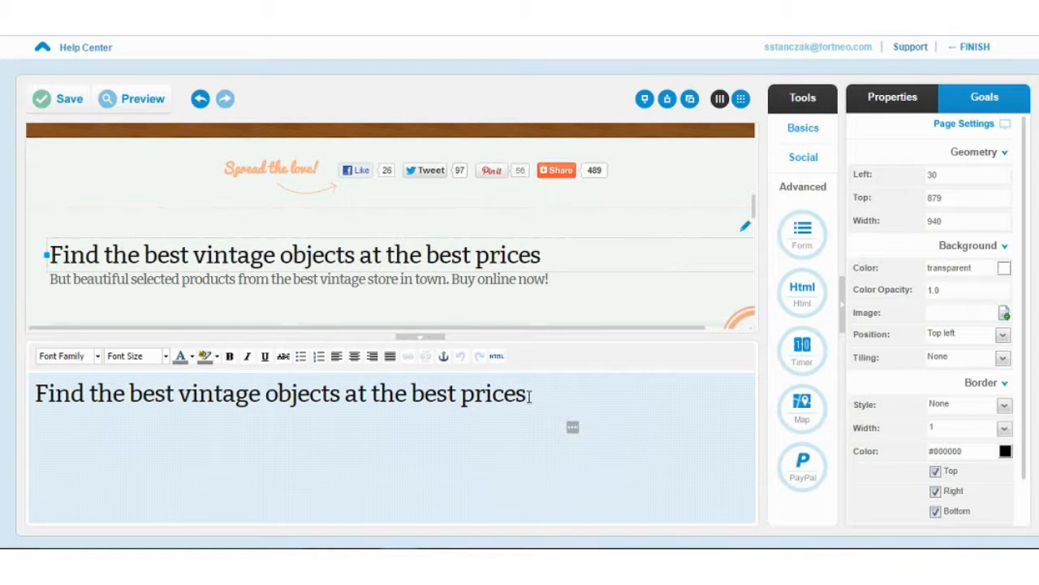
left_click_drag(529, 395, 34, 394)
left_click(84, 357)
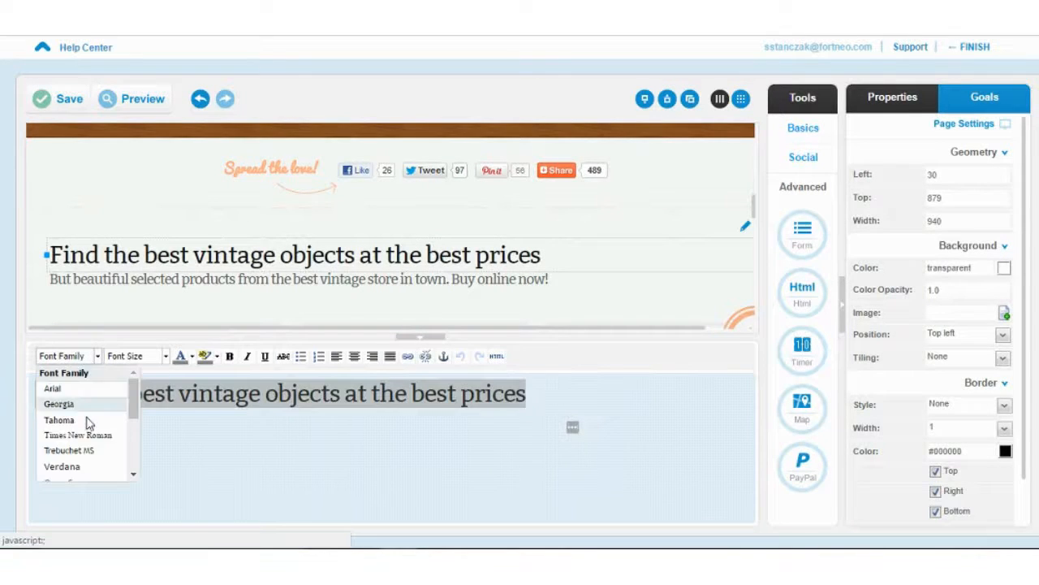
scroll(85, 418, "down", 3)
scroll(87, 432, "up", 4)
left_click(268, 439)
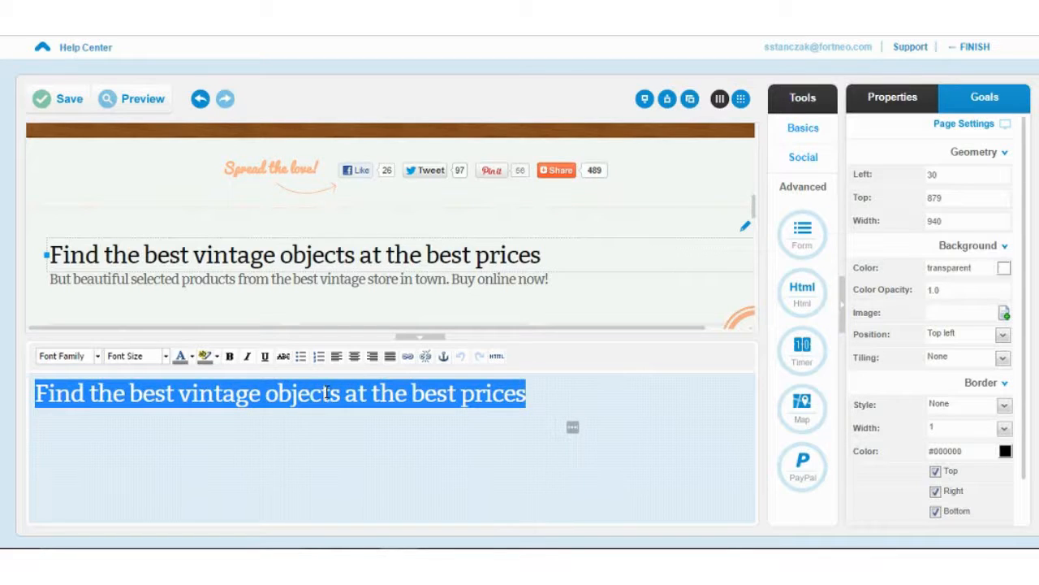
left_click(413, 335)
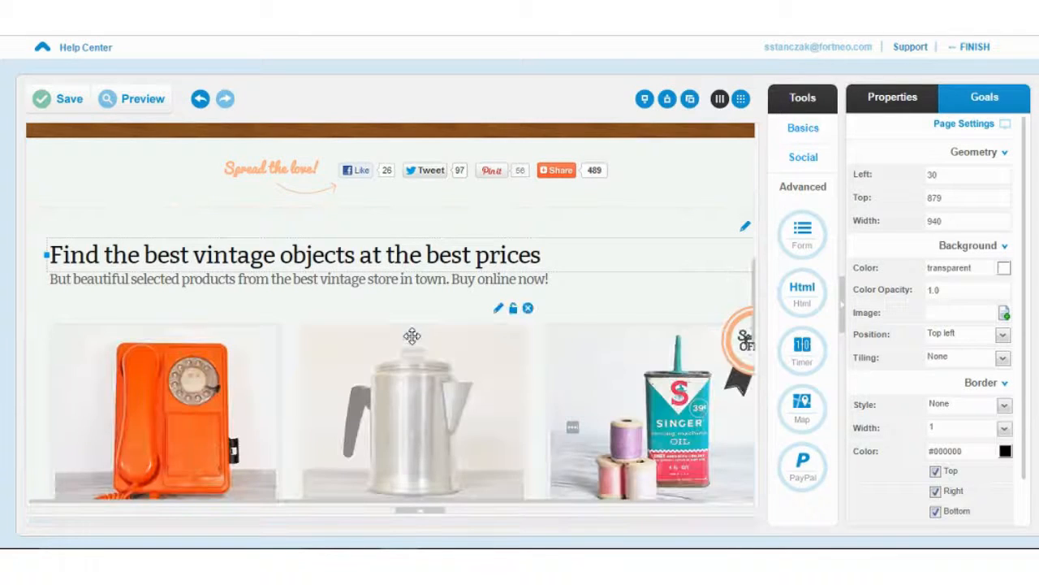
scroll(411, 335, "down", 1)
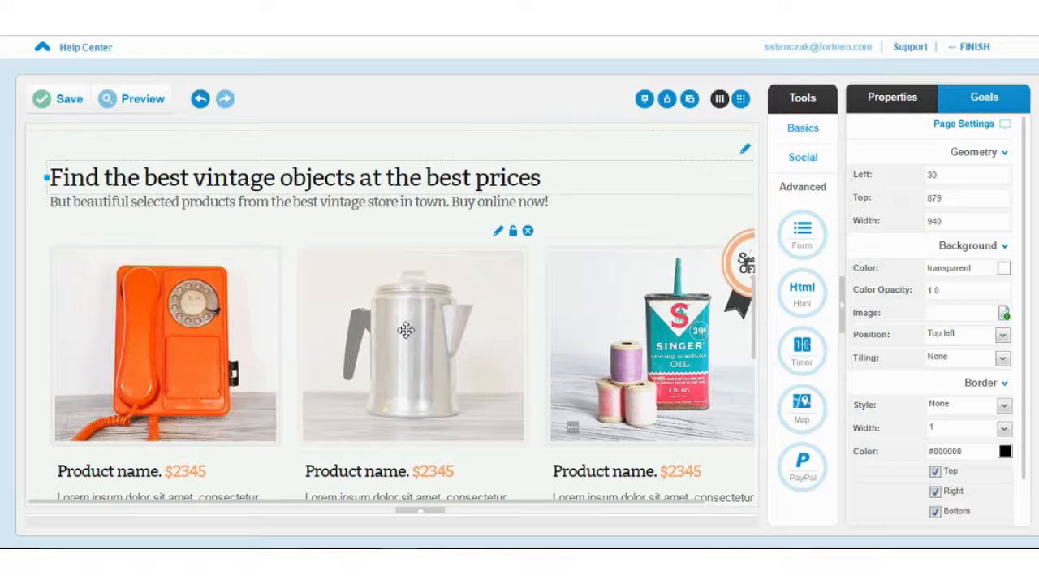
- Add a default Join Us! signup form below the map
scroll(447, 394, "down", 6)
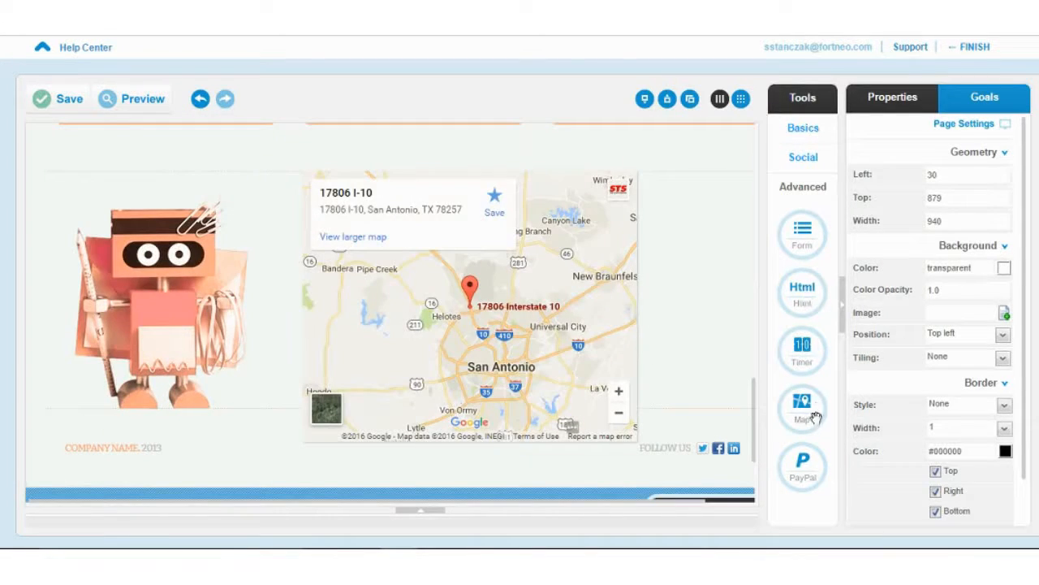
left_click_drag(809, 280, 451, 451)
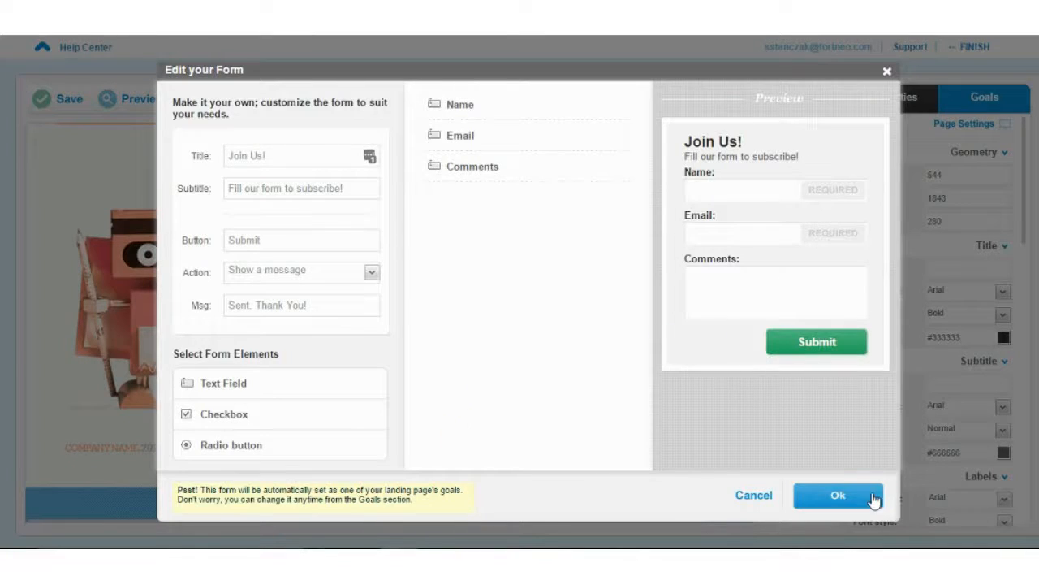
left_click(873, 496)
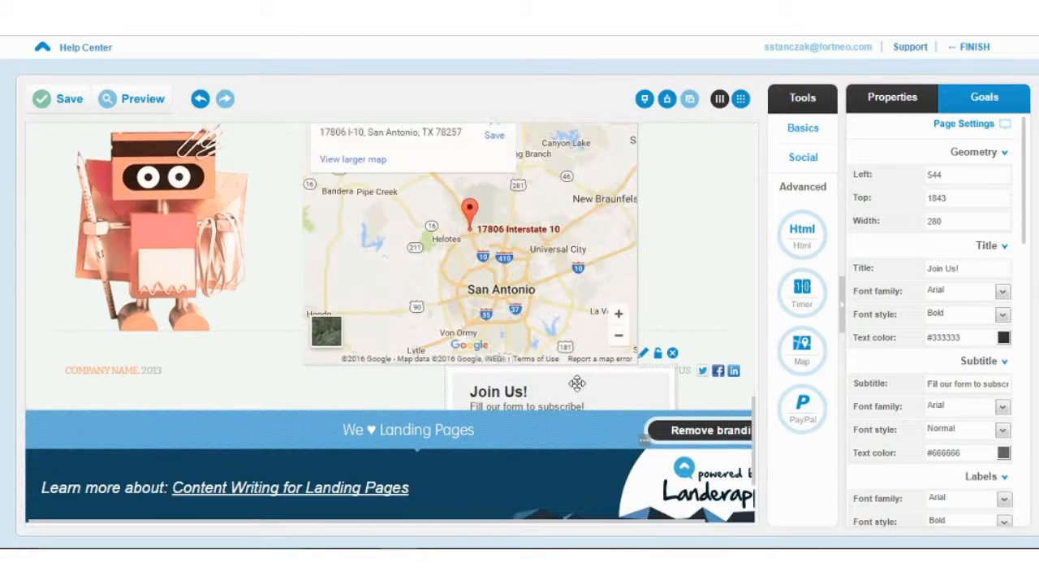
- Delete the footer map and centre the Join Us! form beside the robot illustration
left_click_drag(577, 383, 577, 195)
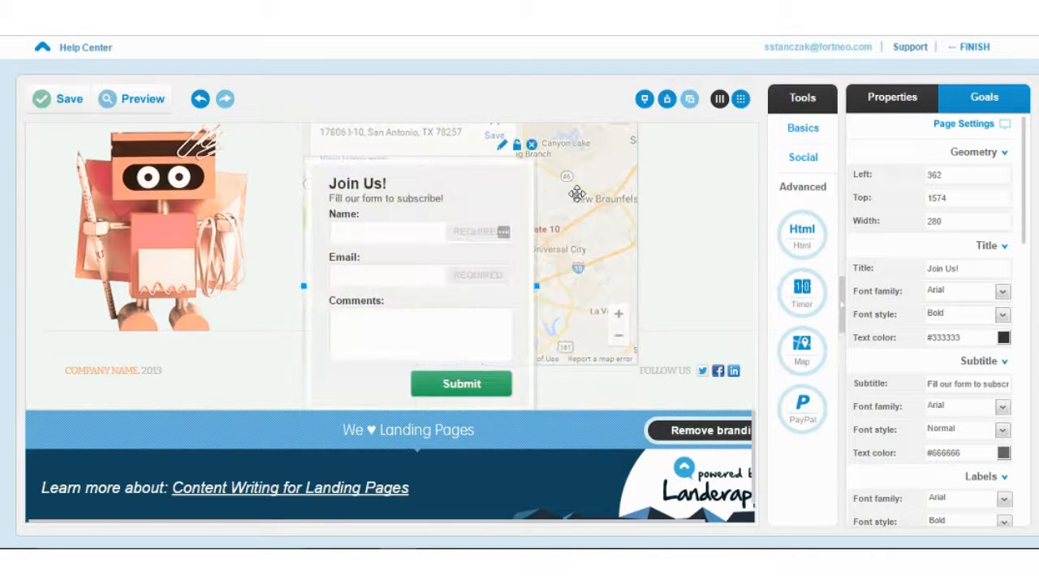
left_click(597, 204)
key("Delete")
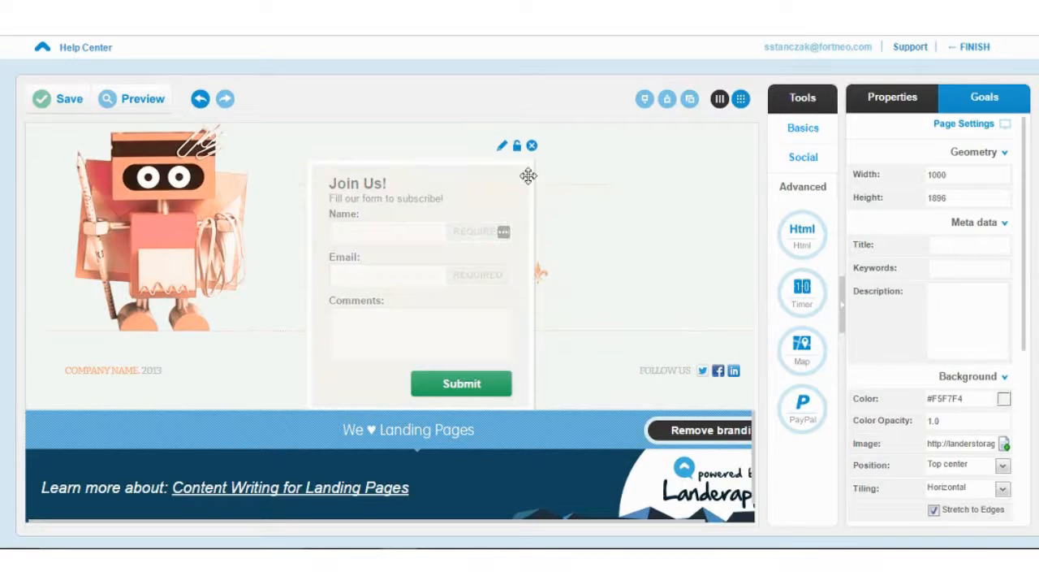
left_click_drag(560, 155, 529, 360)
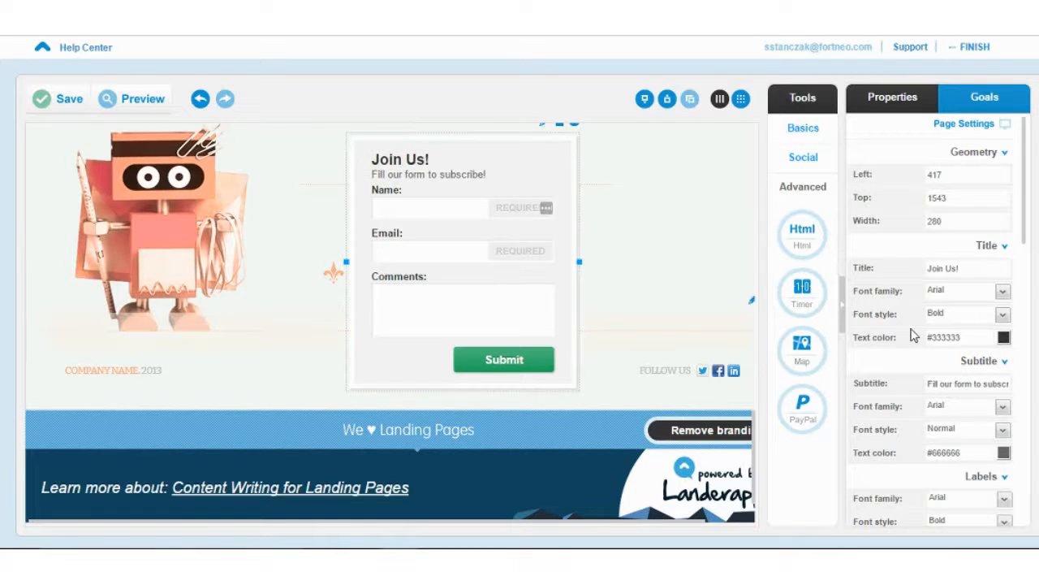
scroll(914, 335, "down", 3)
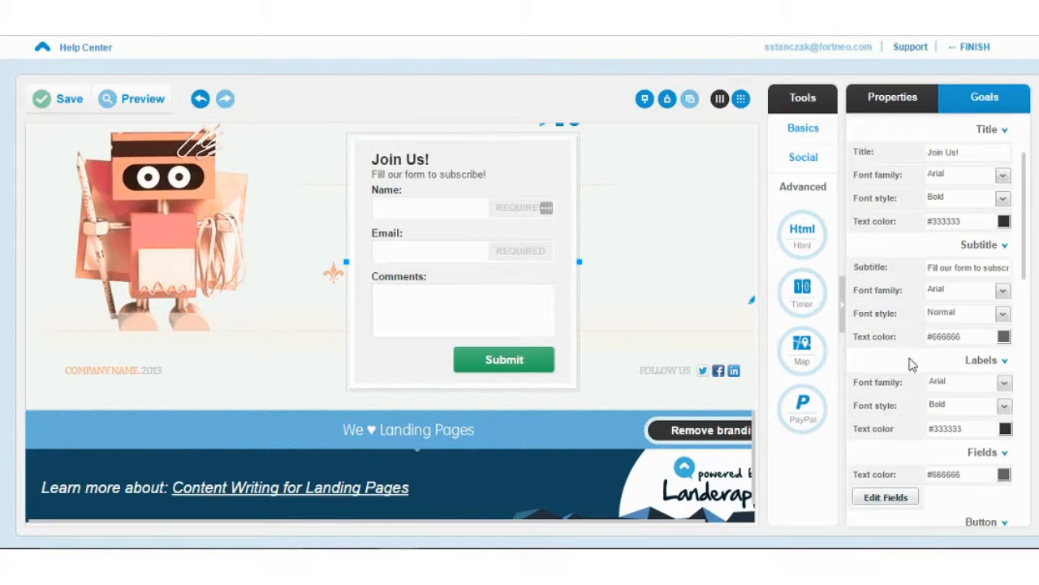
scroll(911, 366, "up", 2)
scroll(912, 365, "up", 1)
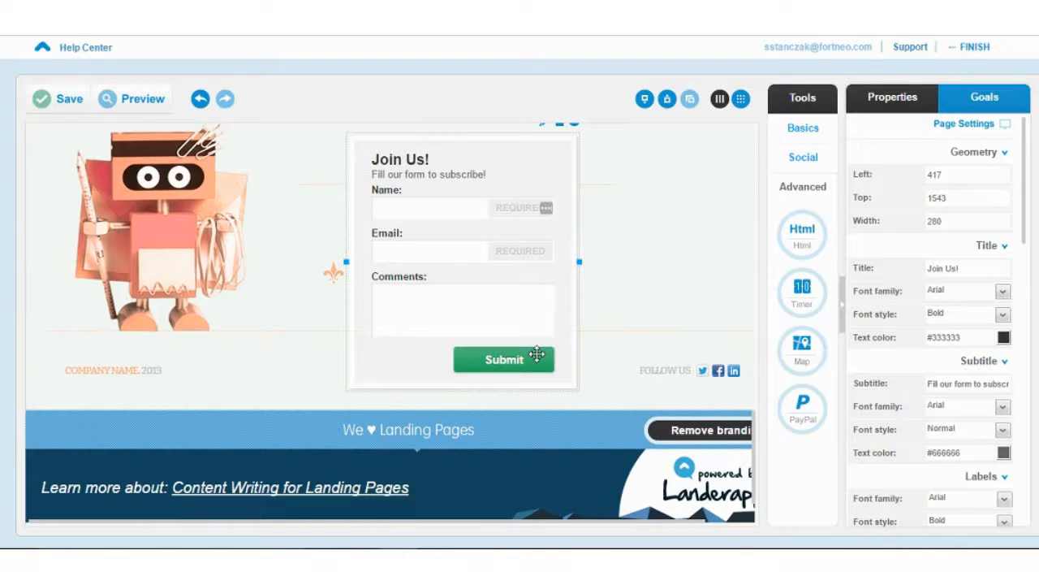
scroll(548, 158, "up", 1)
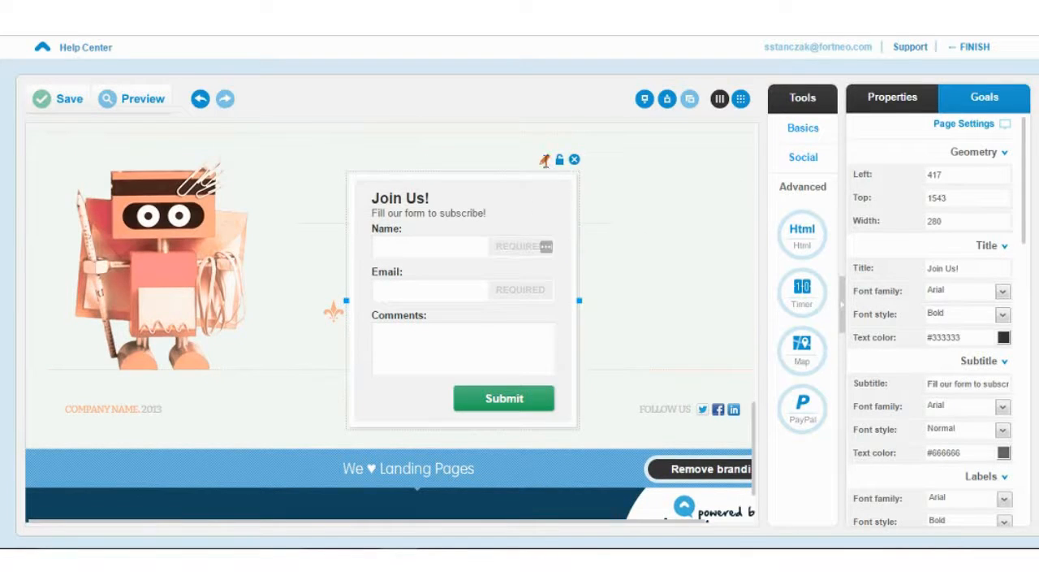
left_click(545, 160)
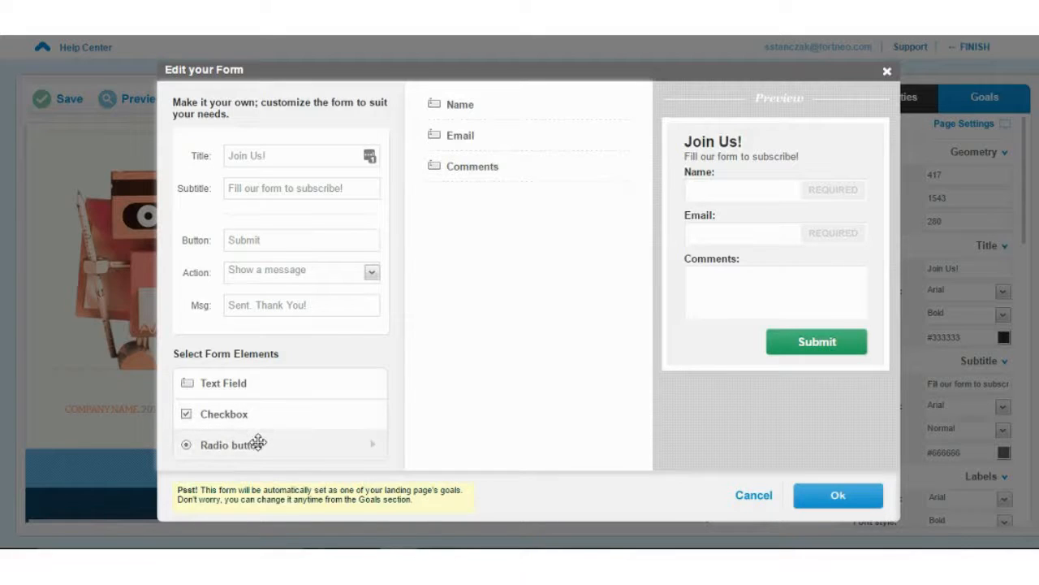
left_click(369, 273)
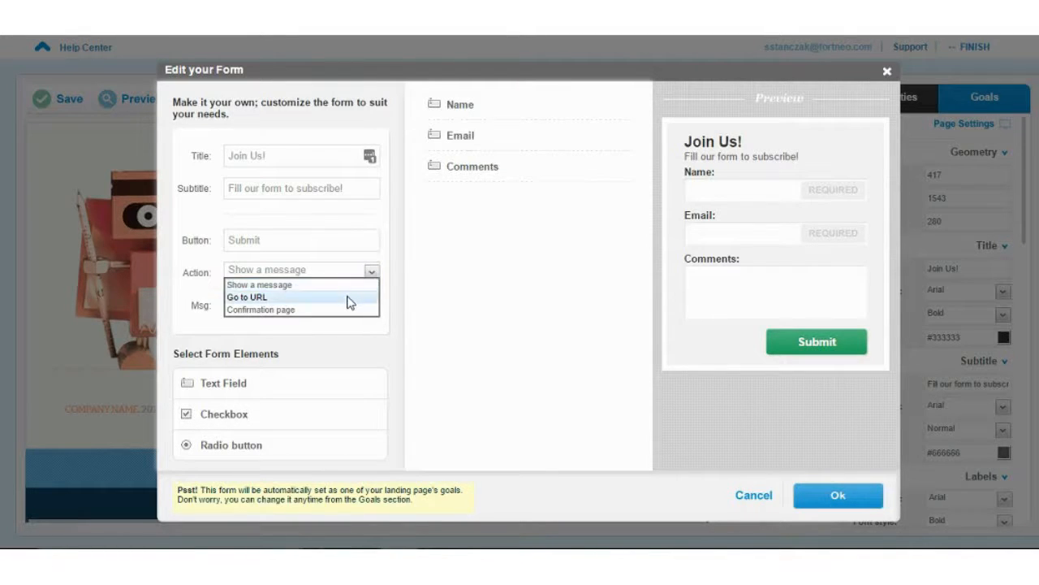
left_click(399, 284)
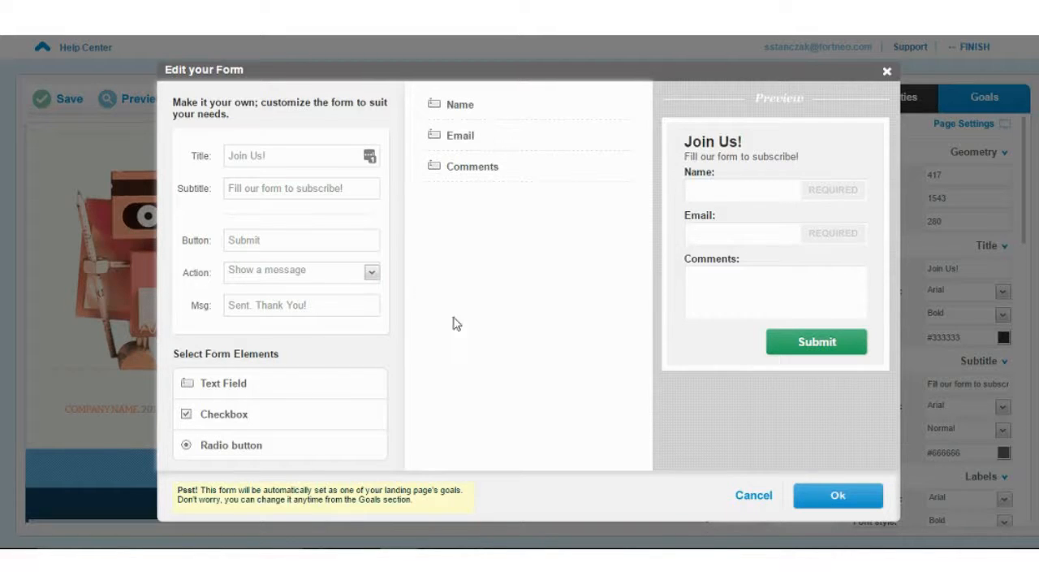
left_click(755, 494)
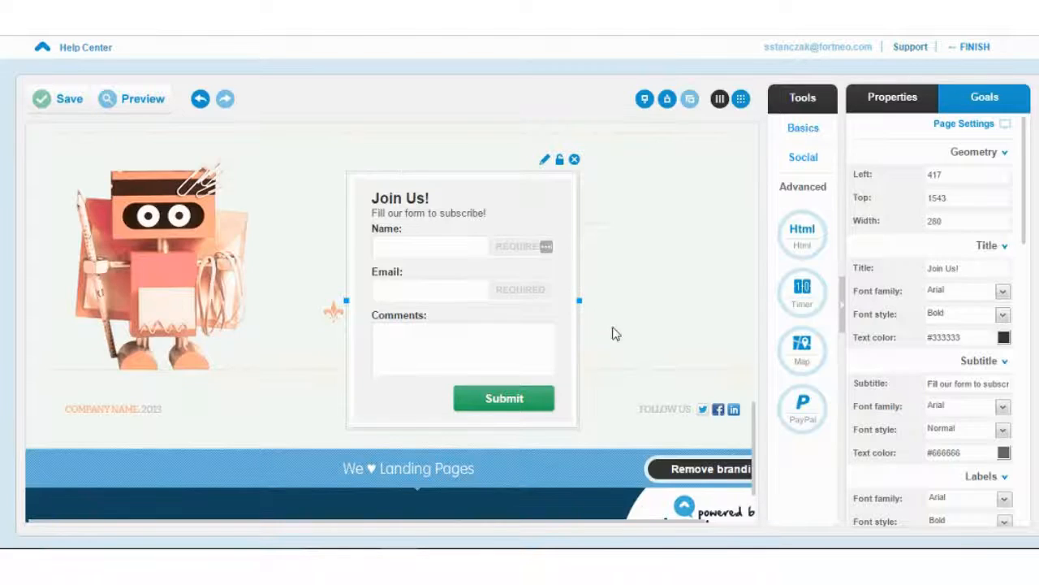
scroll(606, 283, "up", 3)
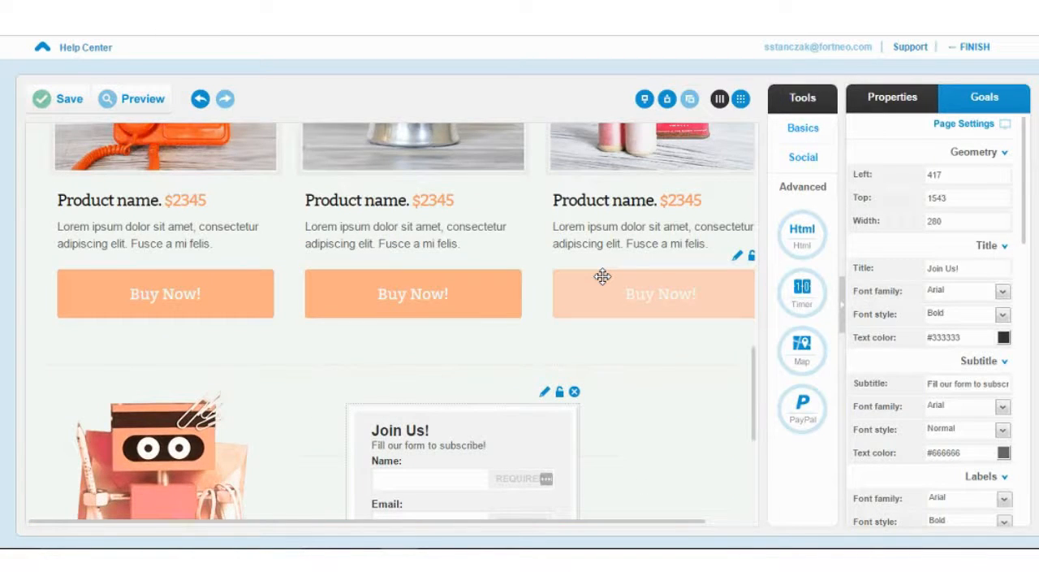
scroll(602, 277, "up", 3)
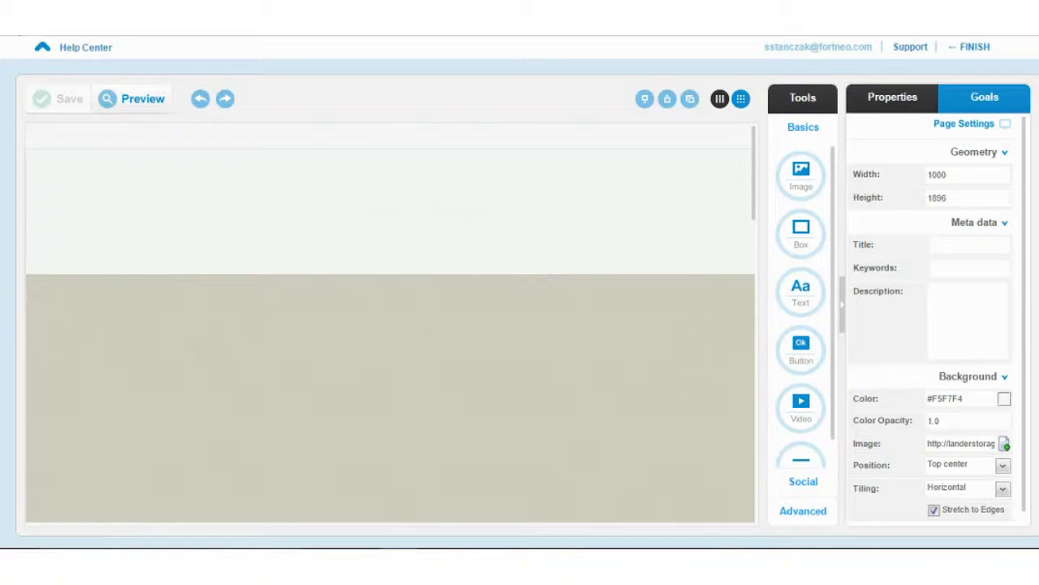
- Return to the lp4 page editor from browser history and scroll up to the Welcome! BOOK STORE banner
right_click(13, 25)
left_click(33, 93)
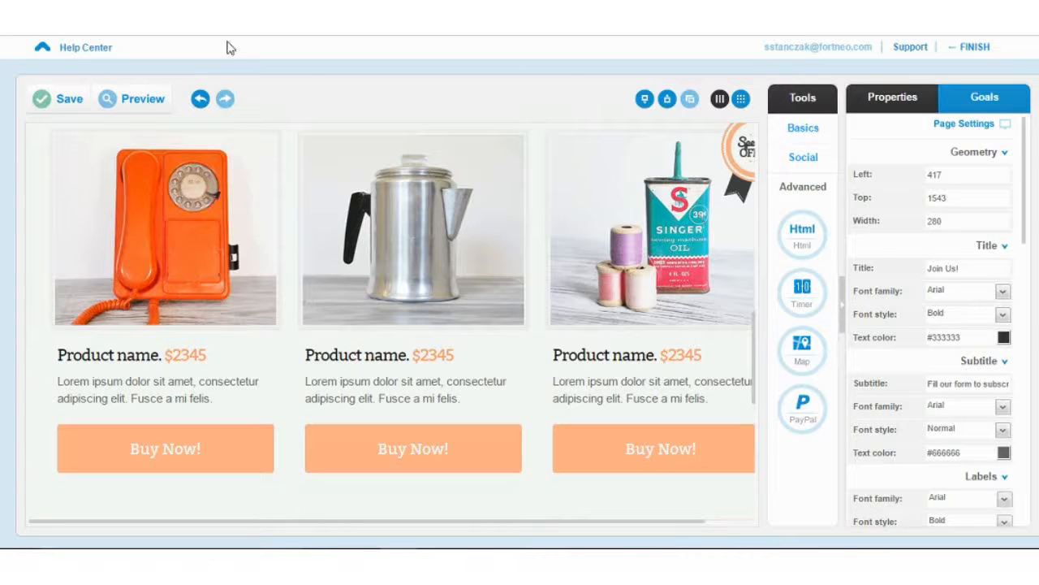
scroll(275, 175, "up", 6)
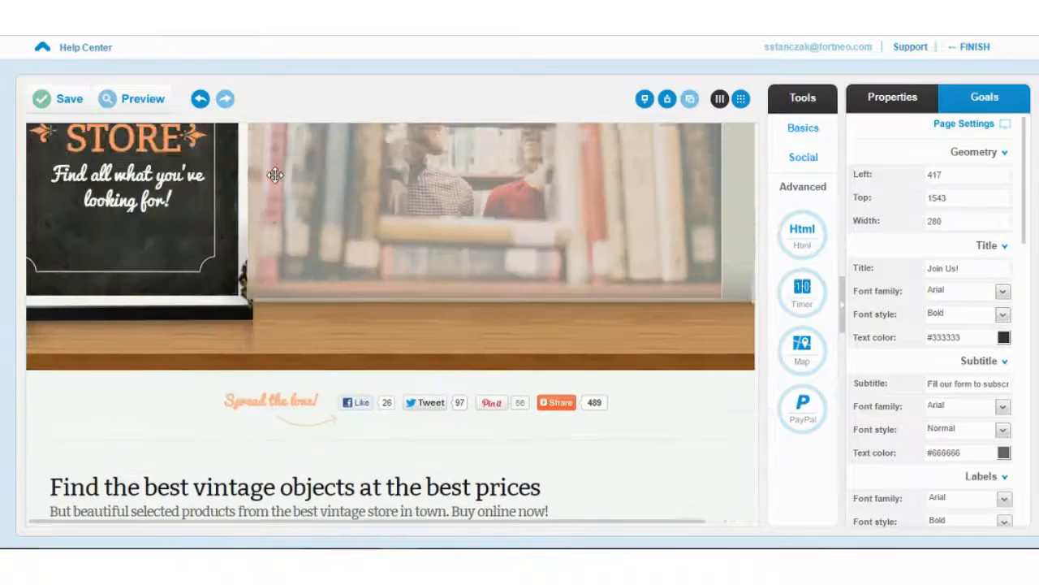
scroll(275, 174, "up", 4)
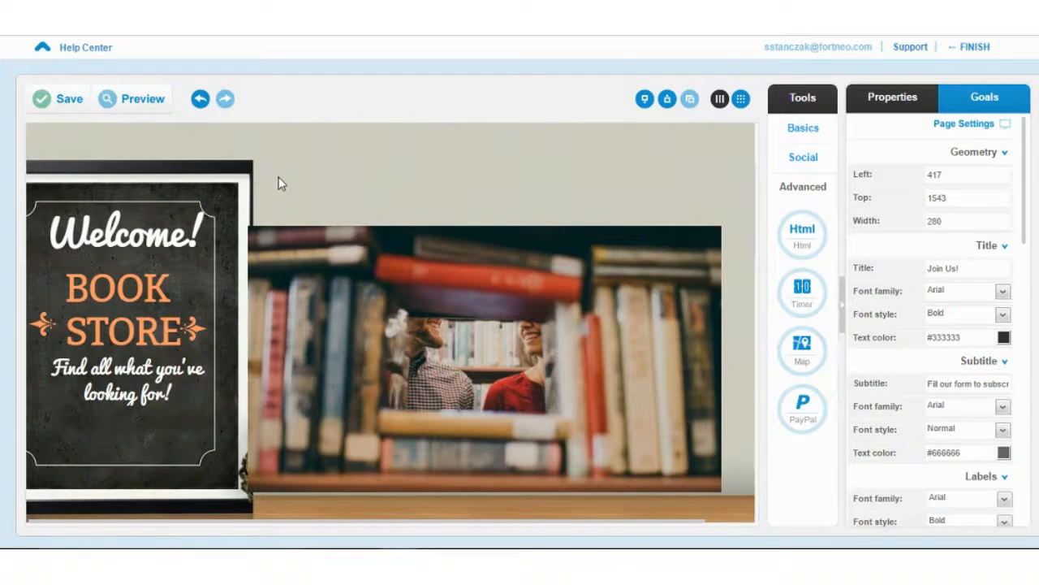
left_click(76, 101)
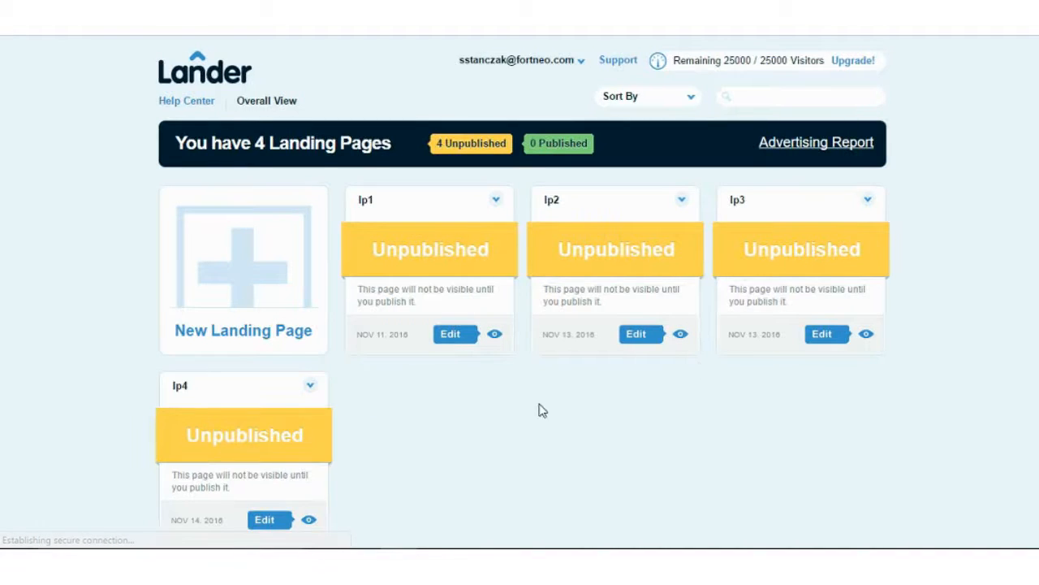
- Open lp4's page dashboard, review its conversion stats and variants, and start a new variant
scroll(542, 396, "down", 1)
left_click(268, 433)
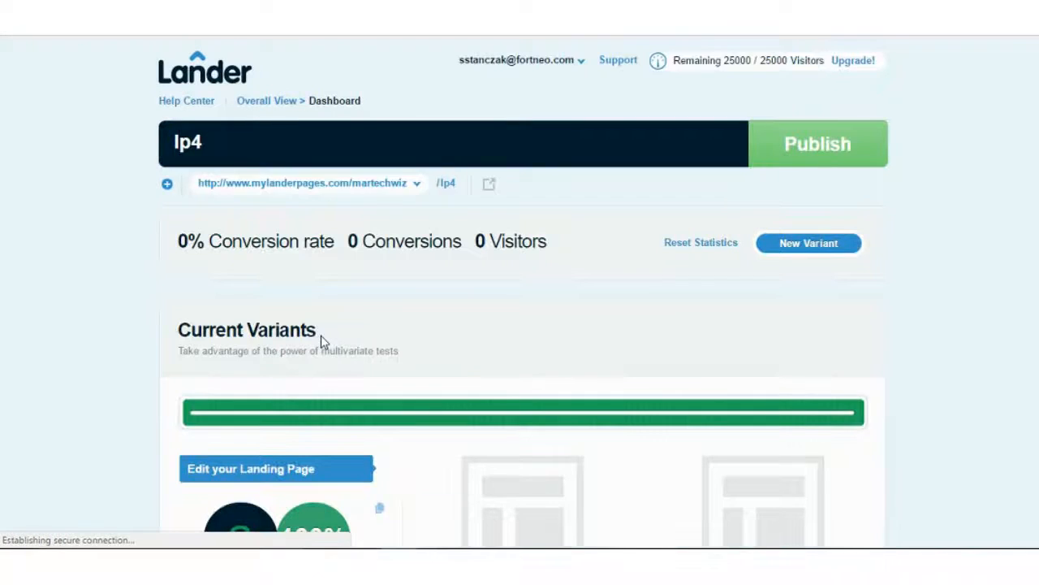
scroll(319, 344, "down", 1)
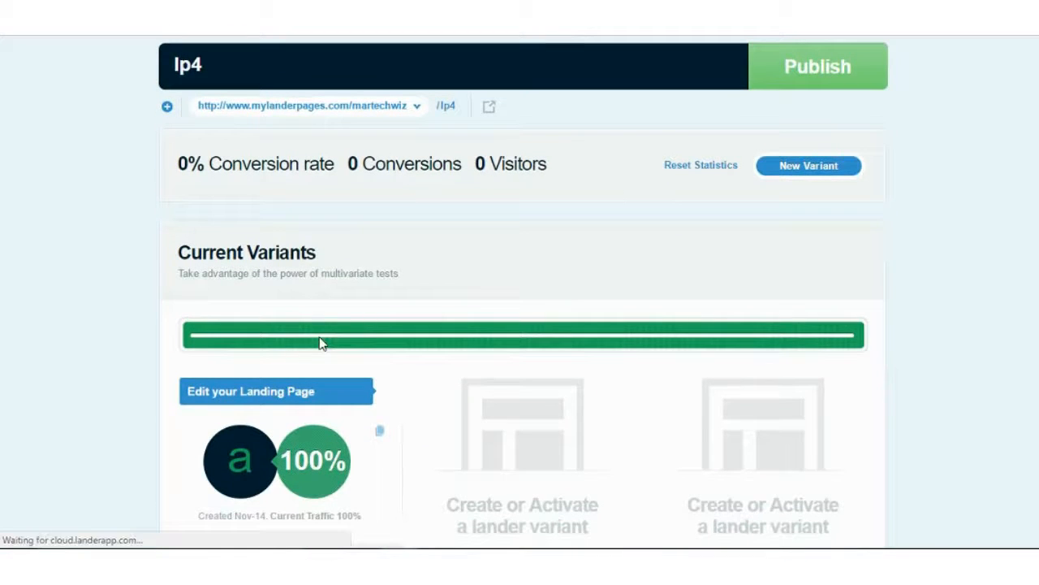
scroll(319, 343, "down", 1)
scroll(320, 344, "down", 1)
scroll(319, 339, "up", 3)
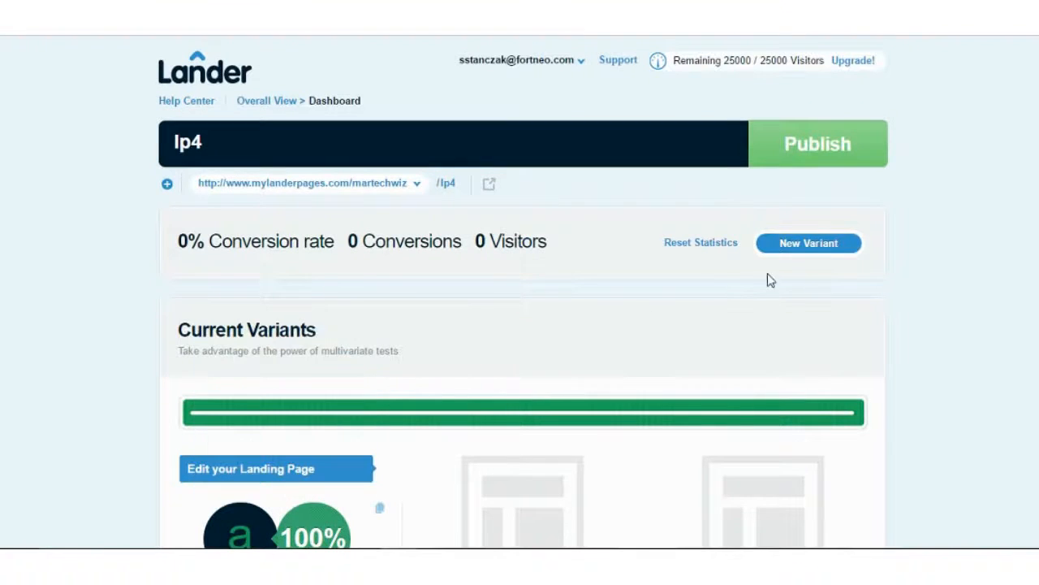
left_click(807, 244)
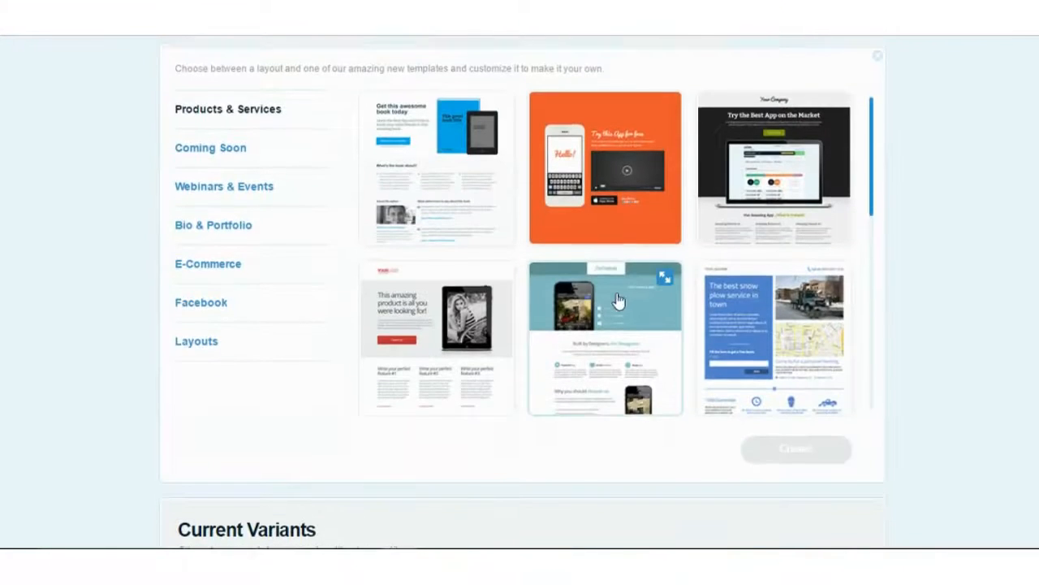
- Browse the template gallery's E-Commerce category down to the Vintage Store template
scroll(807, 248, "up", 2)
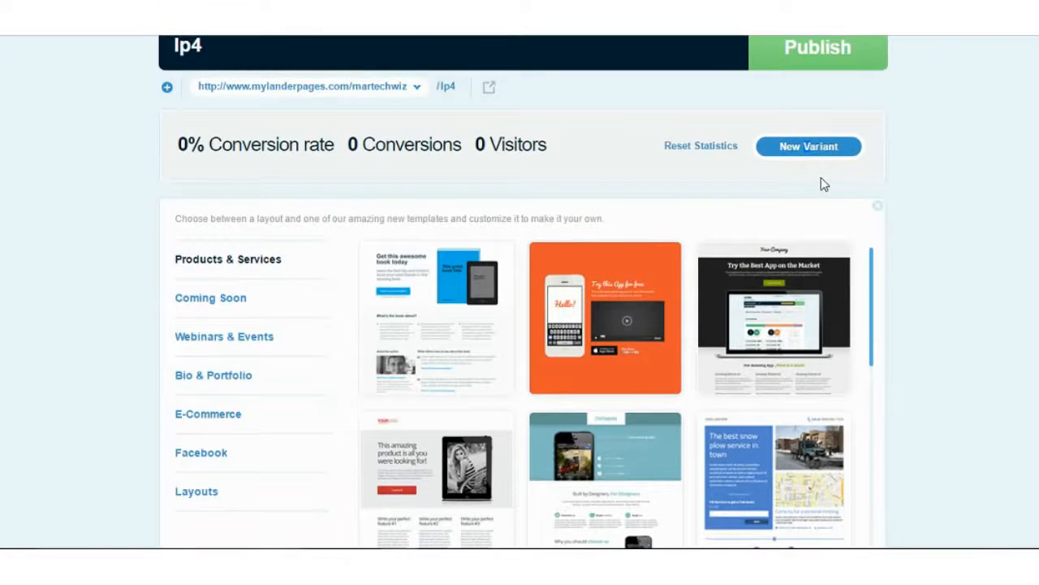
mouse_move(659, 256)
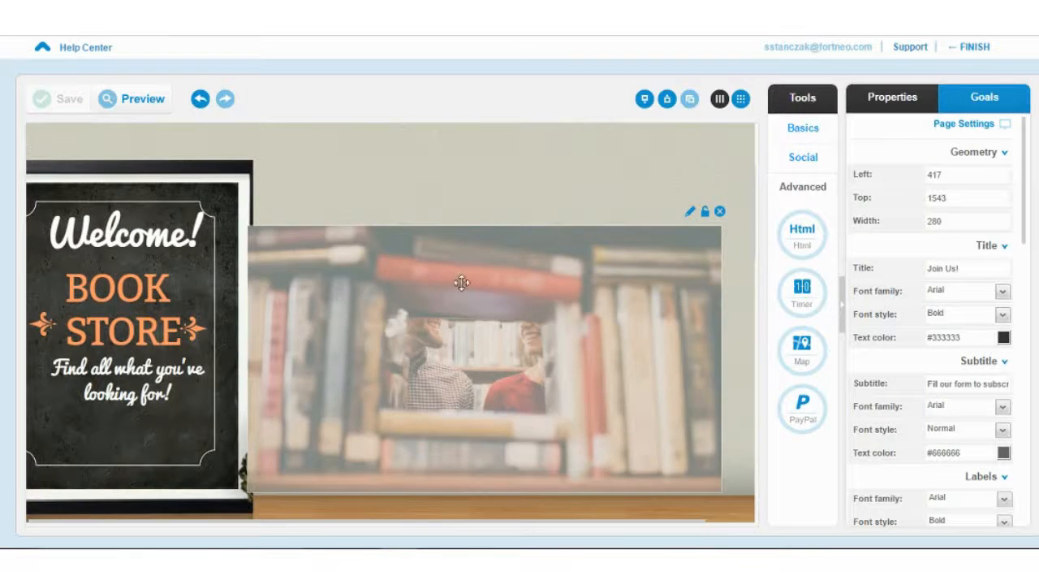
scroll(455, 284, "down", 2)
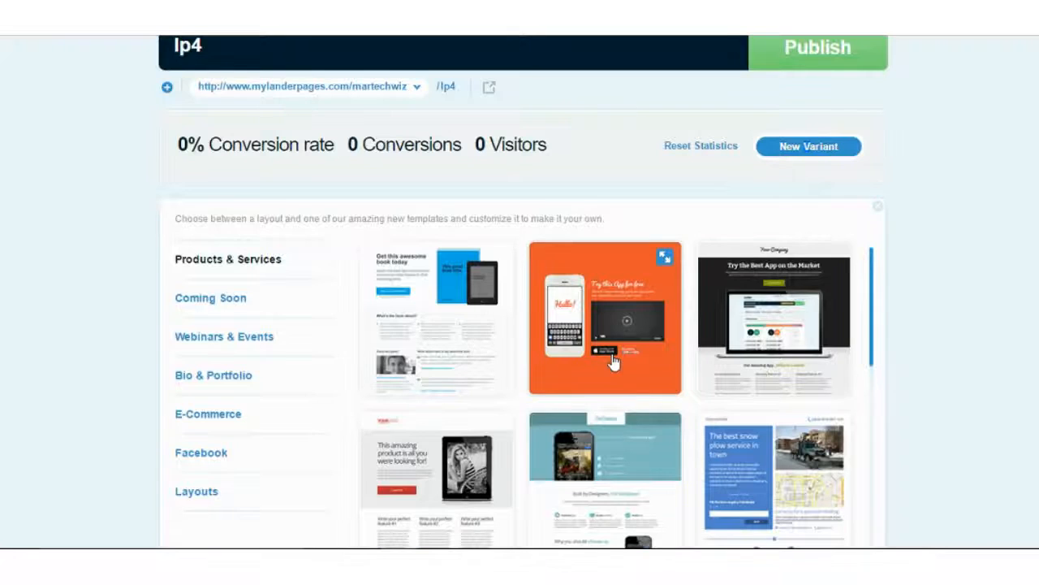
scroll(615, 360, "down", 3)
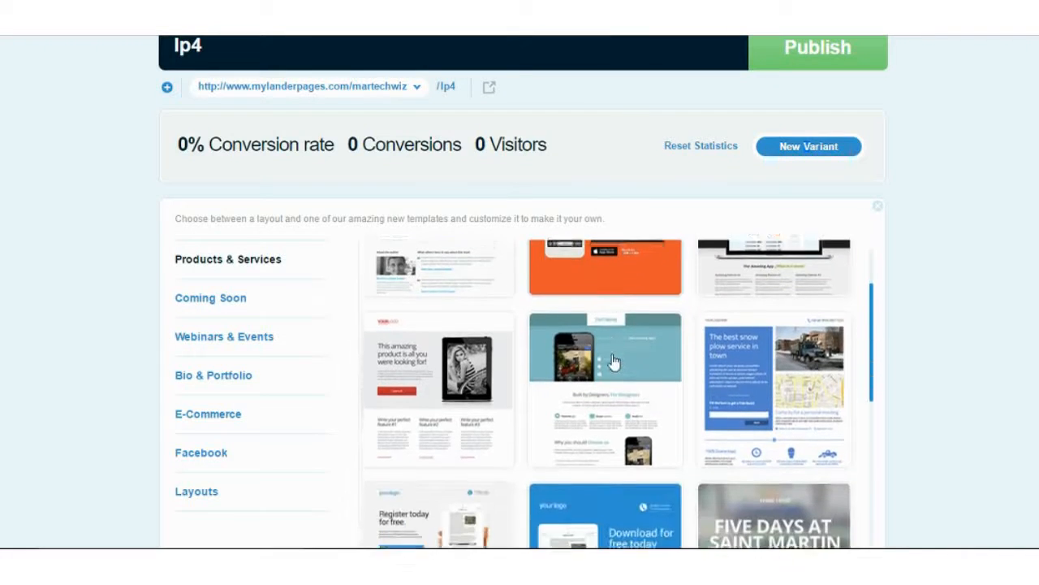
scroll(615, 360, "down", 2)
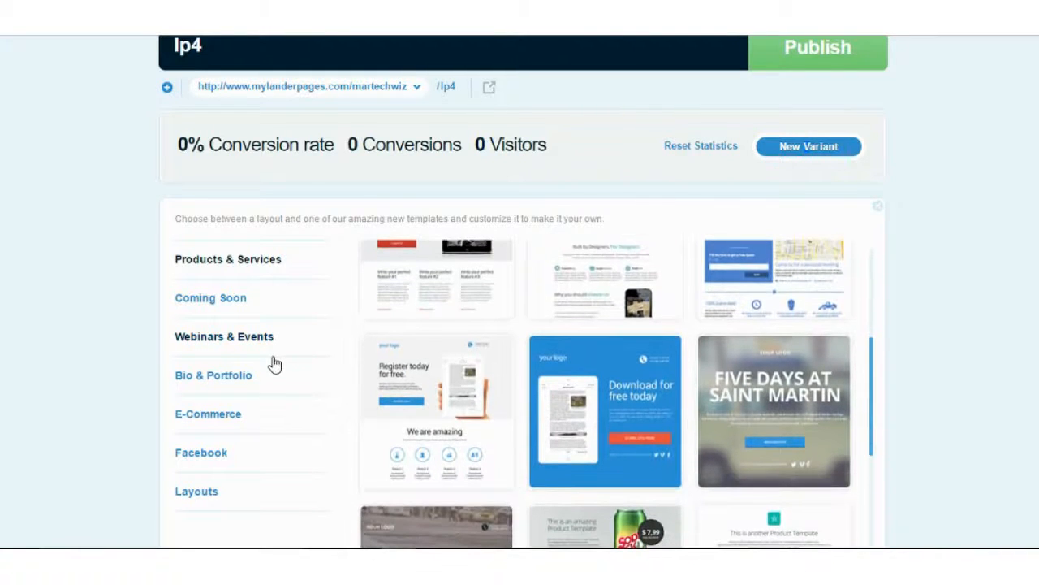
left_click(262, 416)
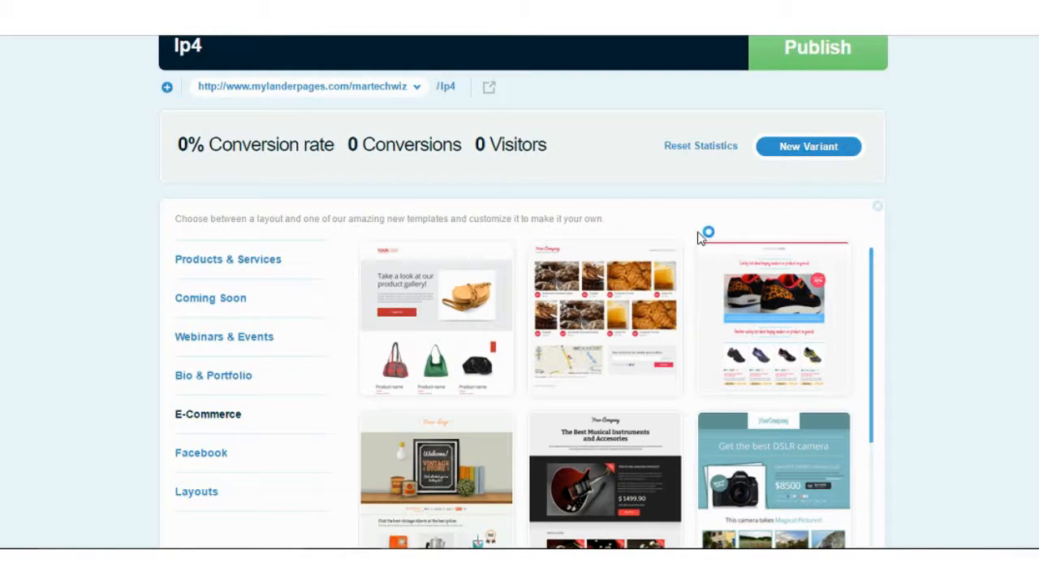
scroll(580, 371, "down", 3)
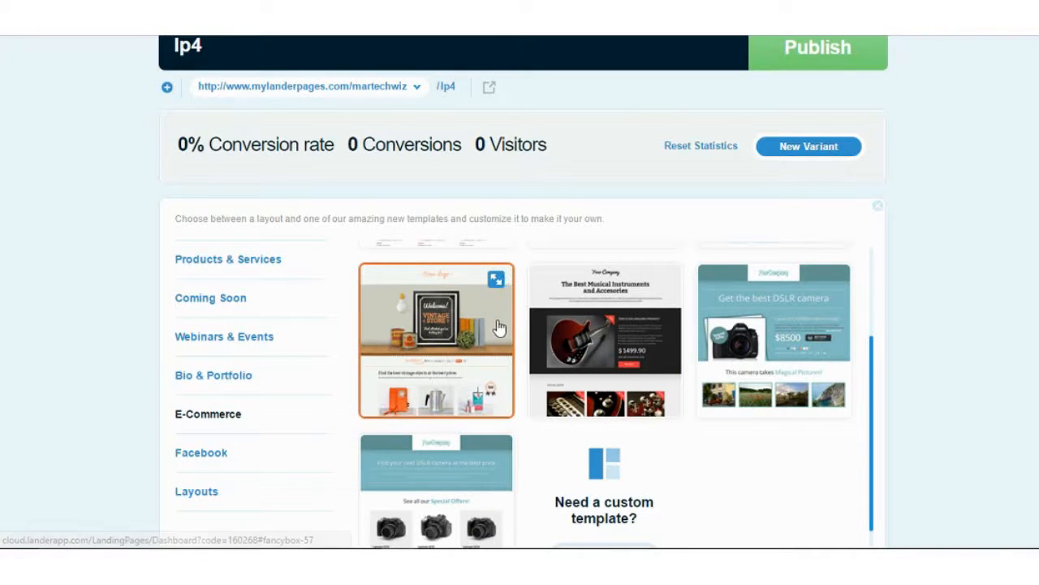
scroll(494, 329, "down", 1)
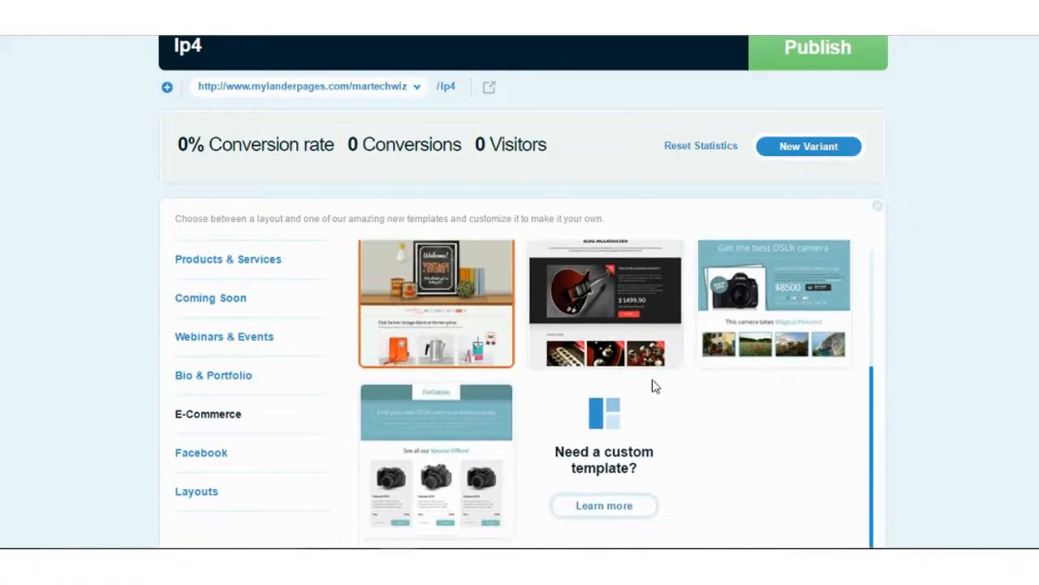
scroll(654, 387, "down", 8)
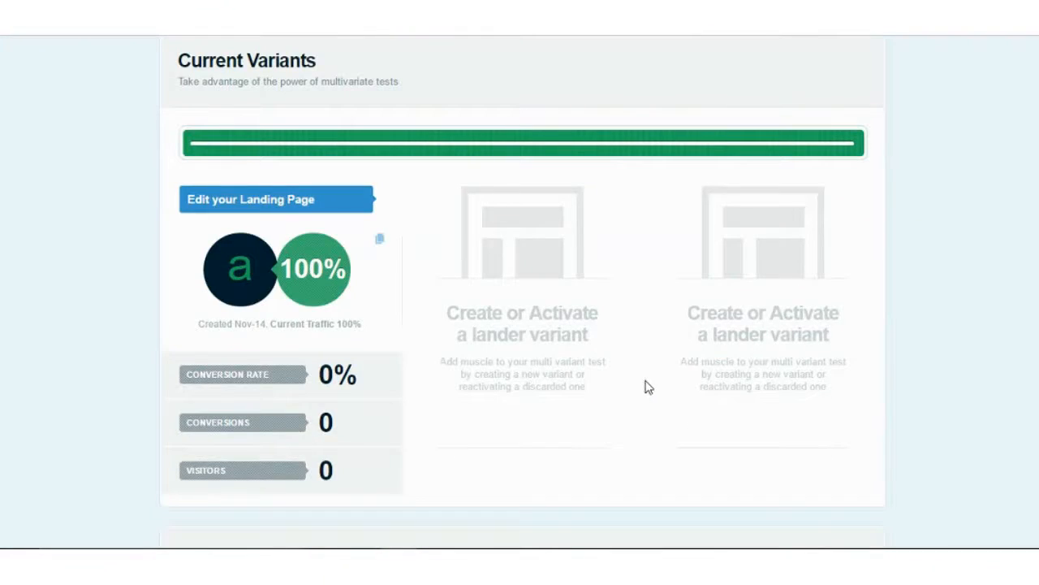
- Activate lp4's mobile version and open it in the editor
scroll(648, 387, "down", 2)
scroll(643, 390, "down", 2)
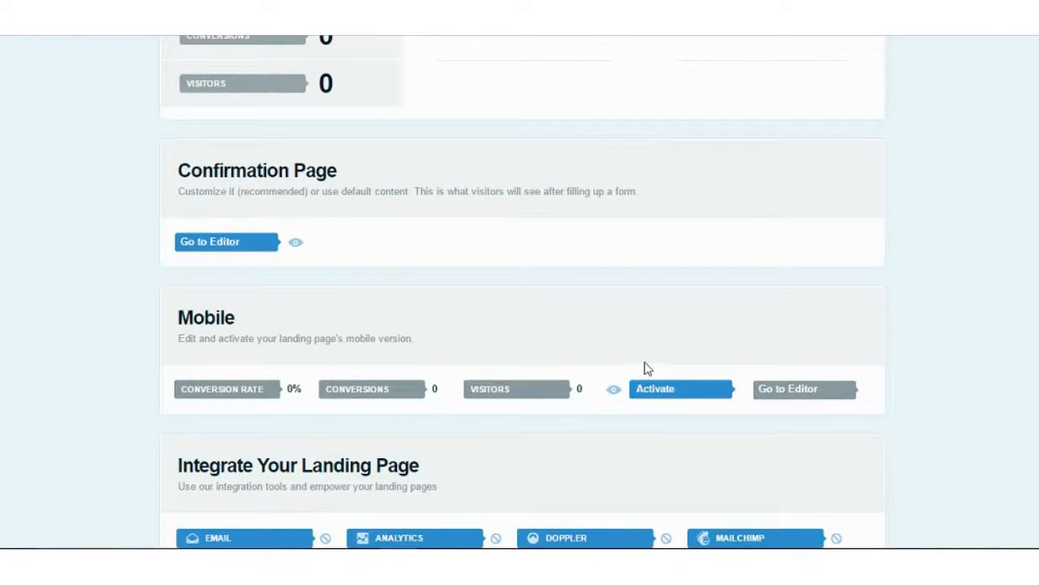
left_click(656, 391)
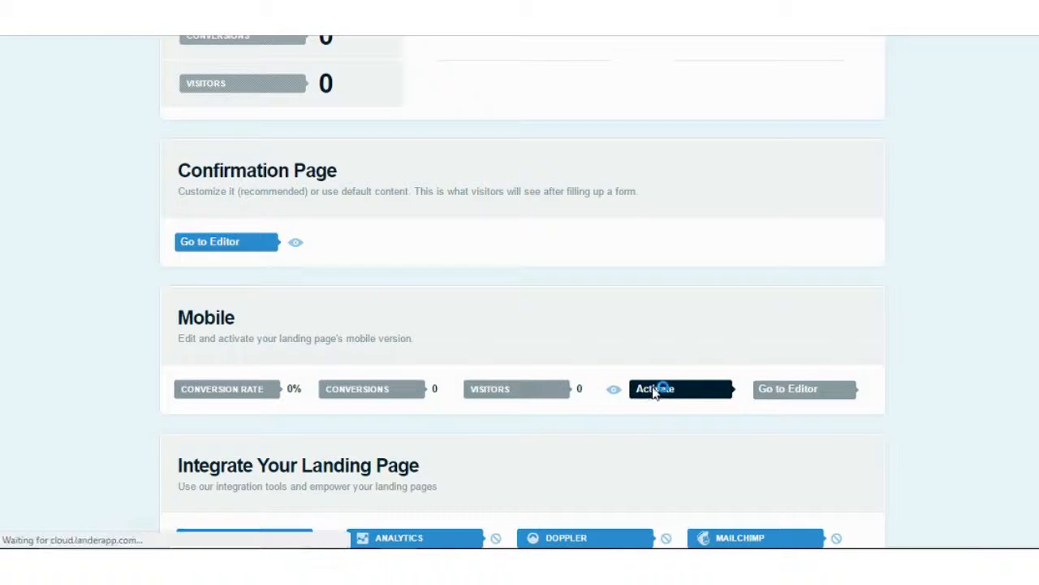
scroll(671, 396, "down", 7)
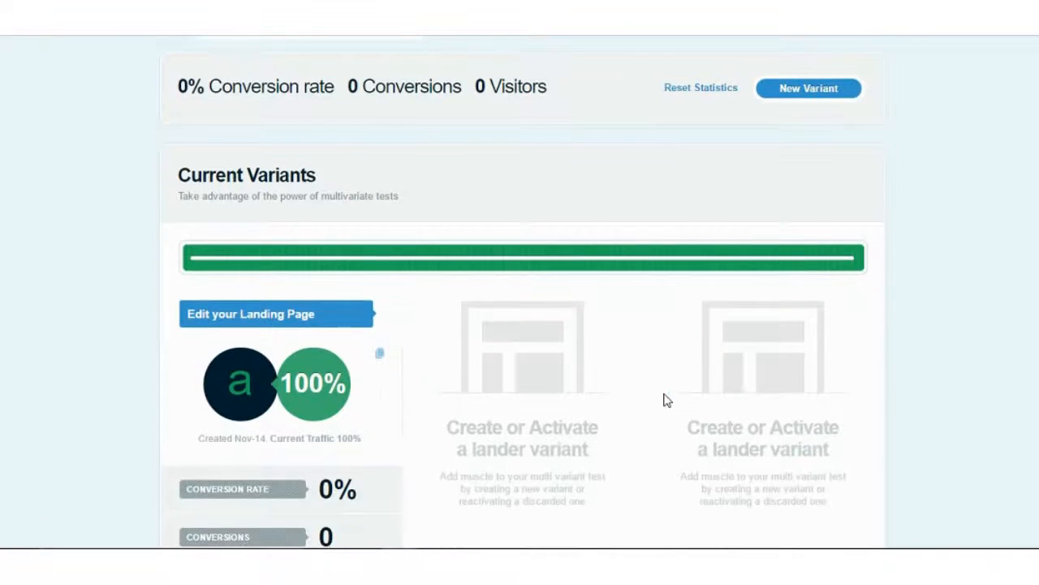
scroll(666, 400, "down", 1)
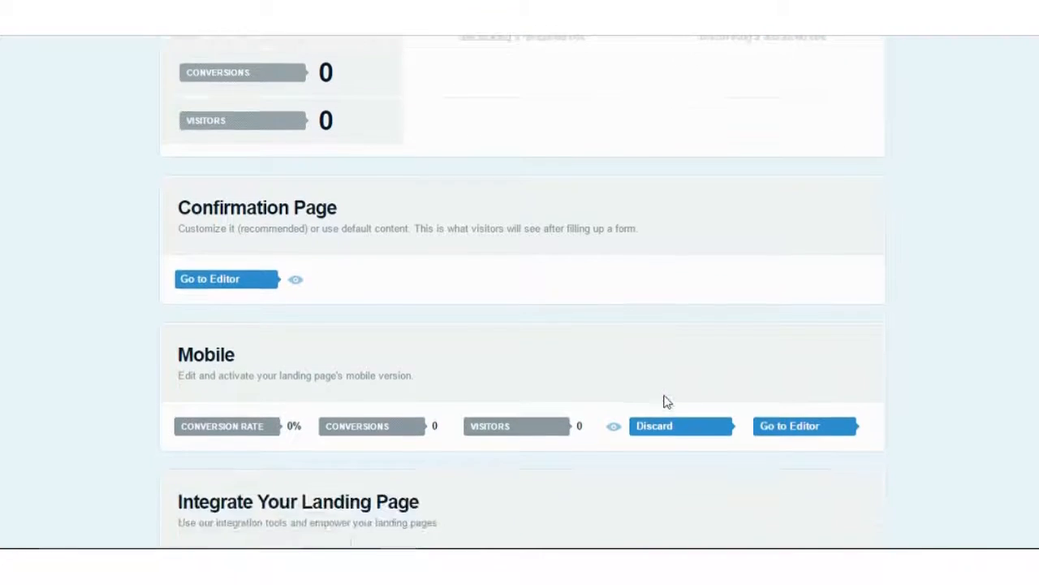
left_click(816, 436)
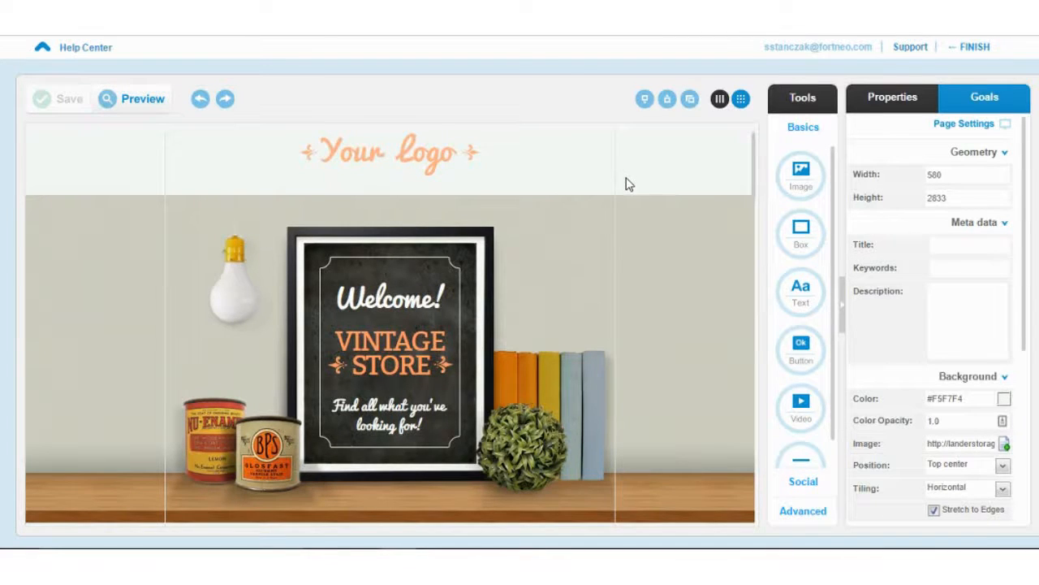
- Scroll through the mobile Vintage Store page in the editor to review it
scroll(627, 185, "down", 1)
mouse_move(592, 288)
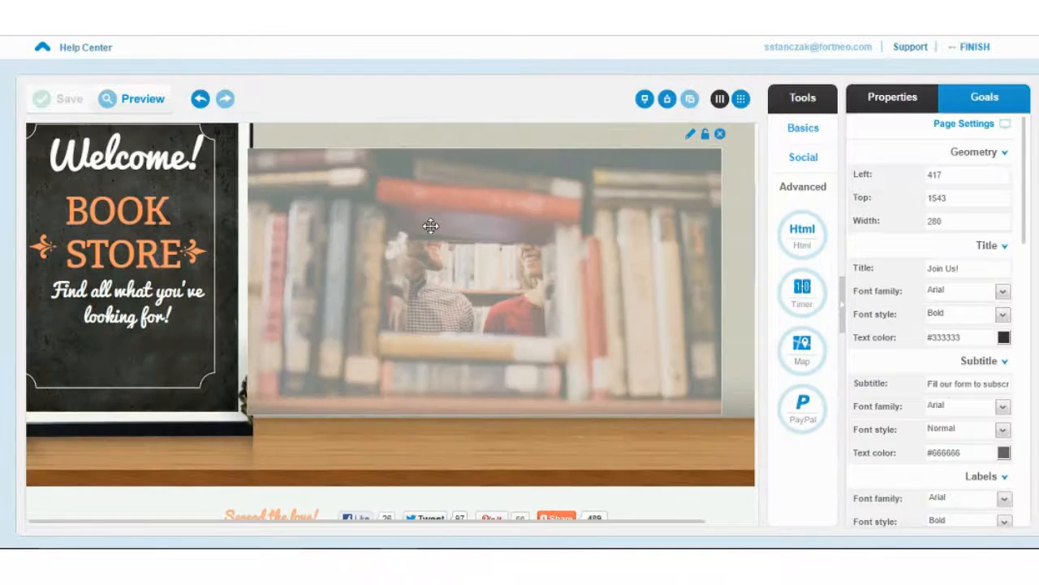
scroll(430, 225, "down", 5)
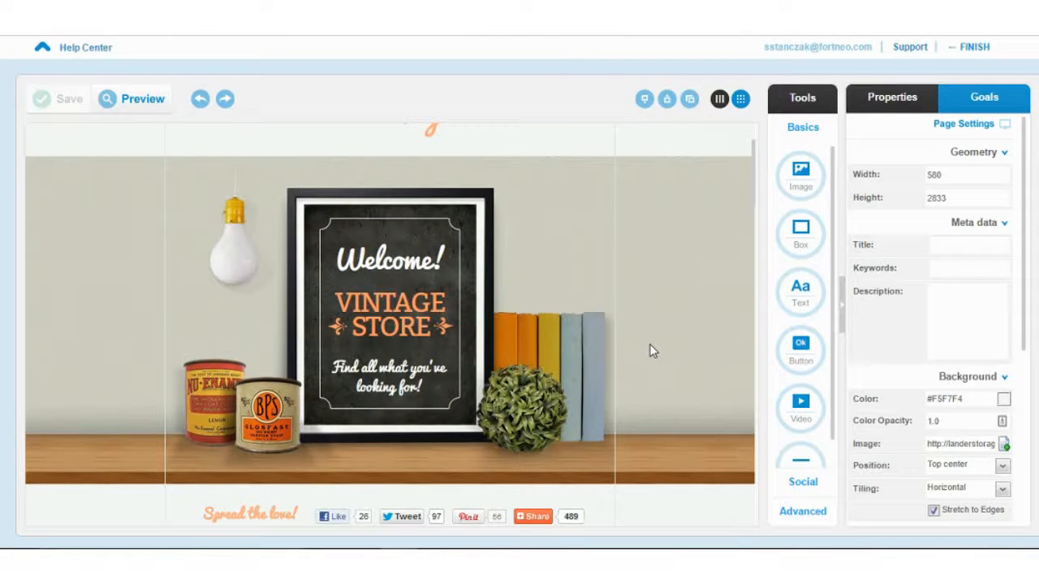
mouse_move(609, 355)
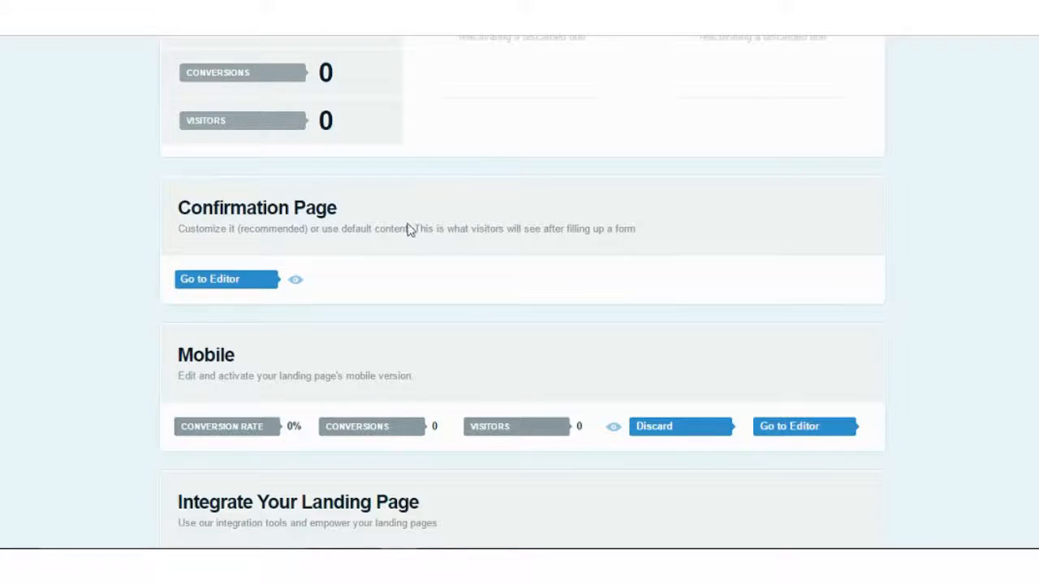
scroll(408, 228, "up", 8)
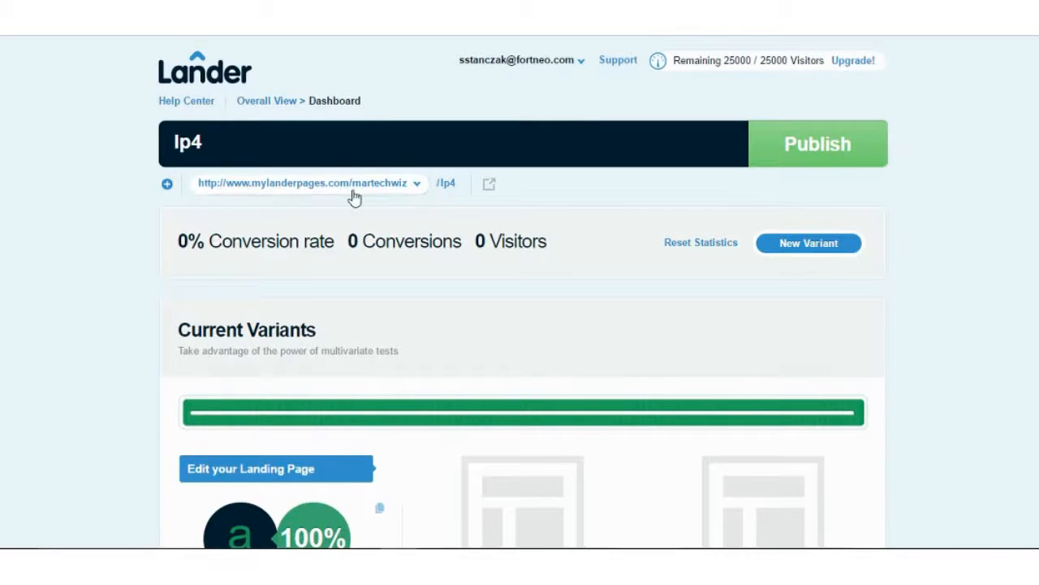
scroll(377, 228, "down", 6)
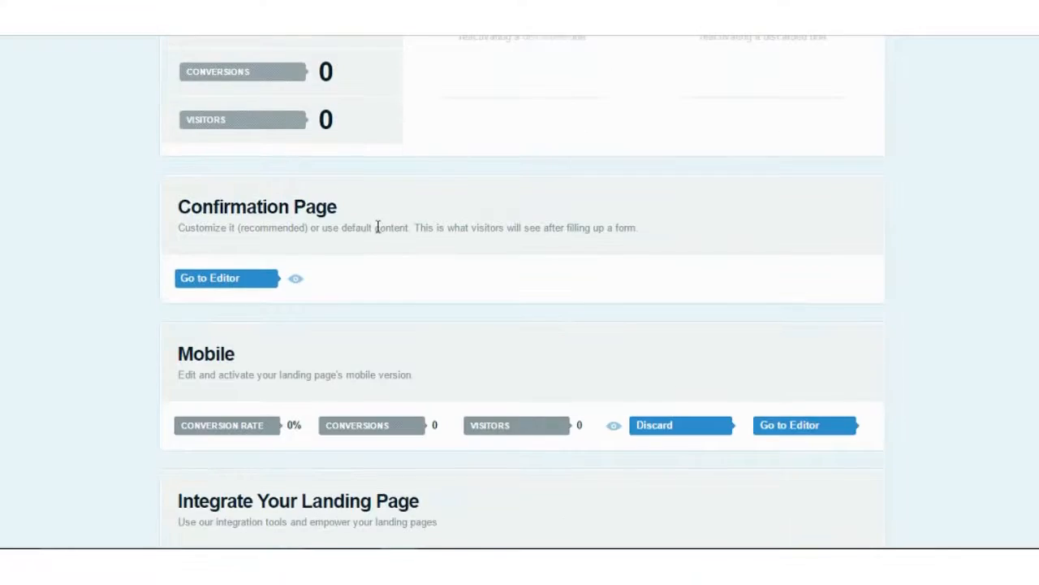
scroll(378, 228, "down", 4)
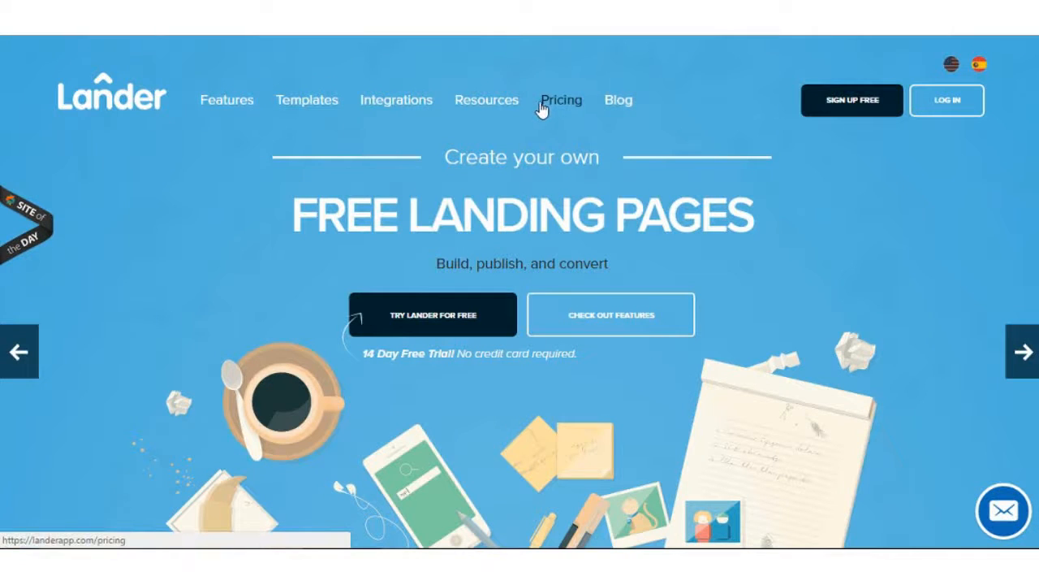
- Leave the dashboard for the Lander homepage and browse to the pricing plans
left_click(541, 107)
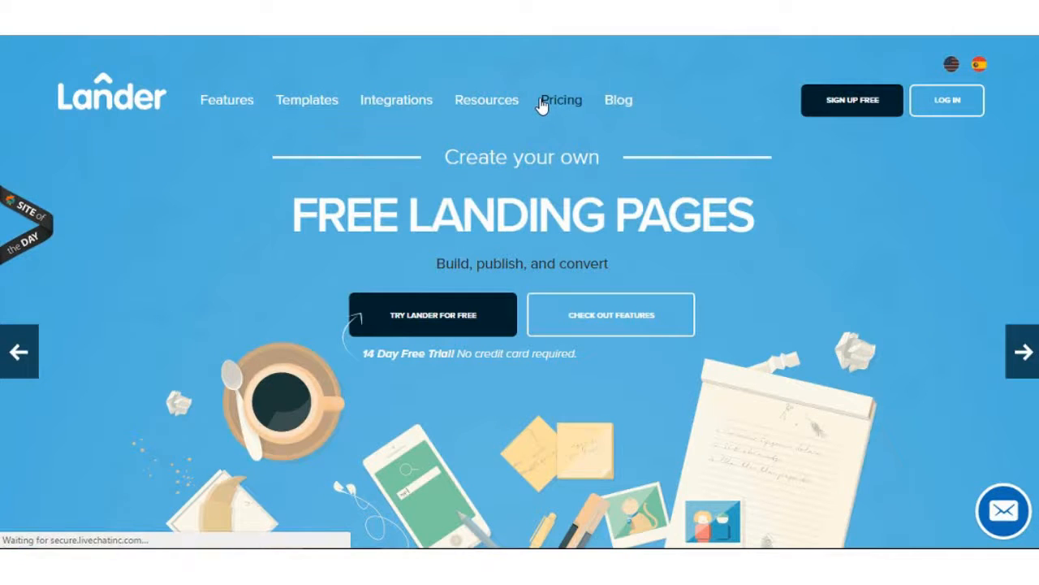
scroll(547, 158, "down", 1)
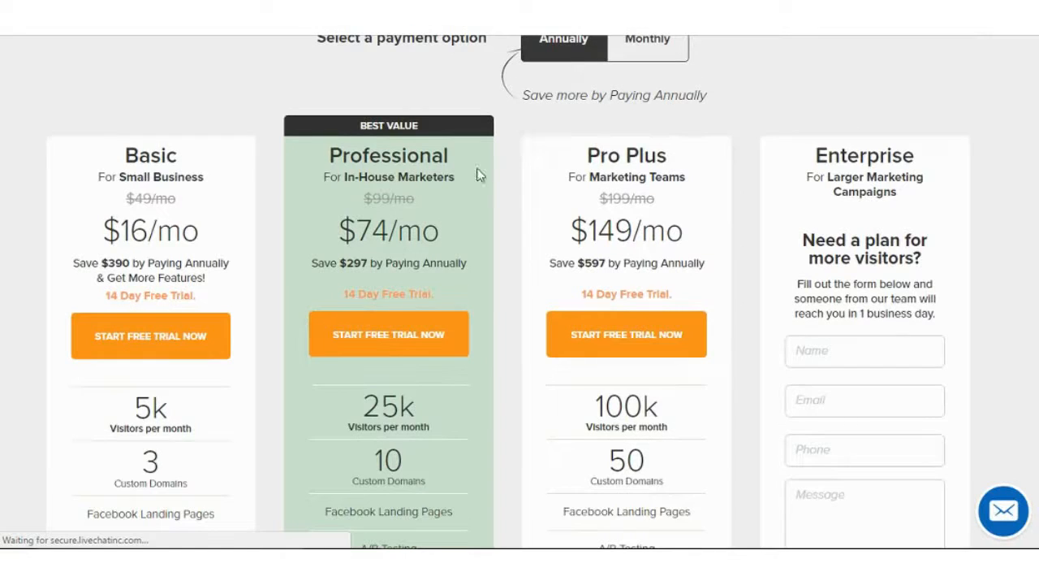
scroll(331, 181, "up", 1)
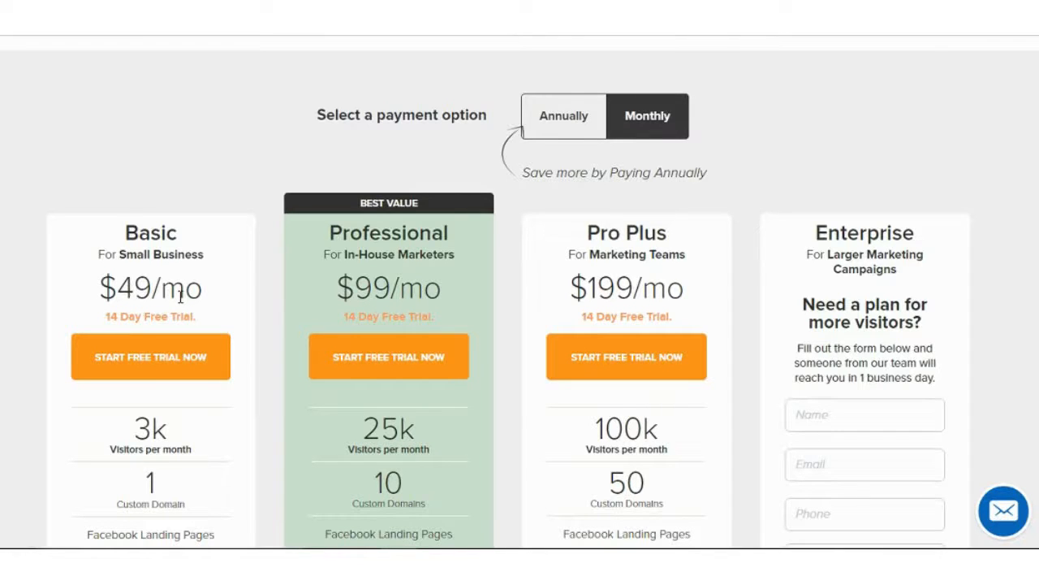
scroll(181, 297, "down", 2)
mouse_move(171, 299)
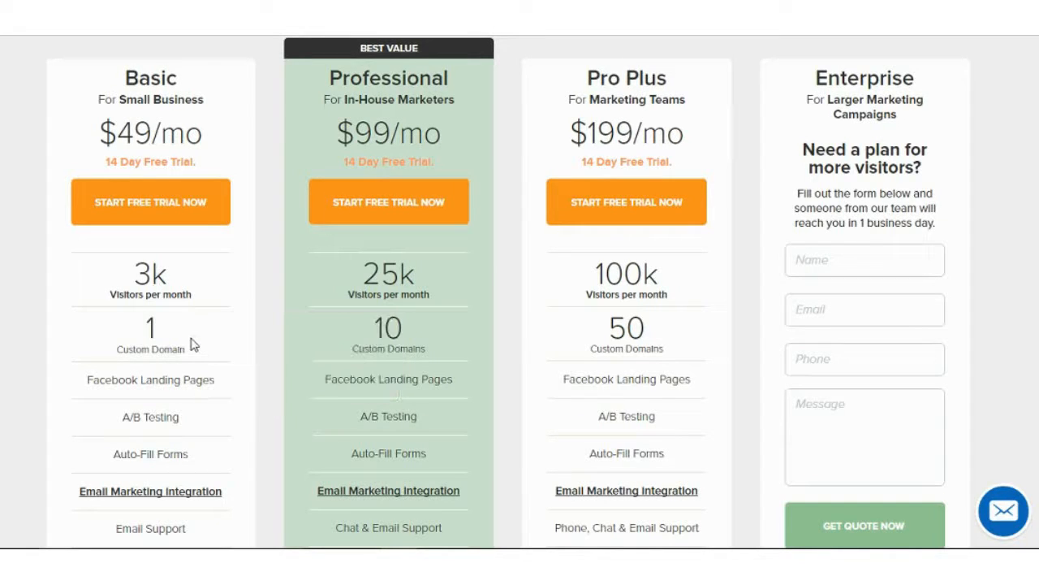
scroll(194, 345, "up", 2)
- Switch pricing to annual billing: Basic $16/mo, Professional $74/mo, Pro Plus $149/mo
left_click(546, 130)
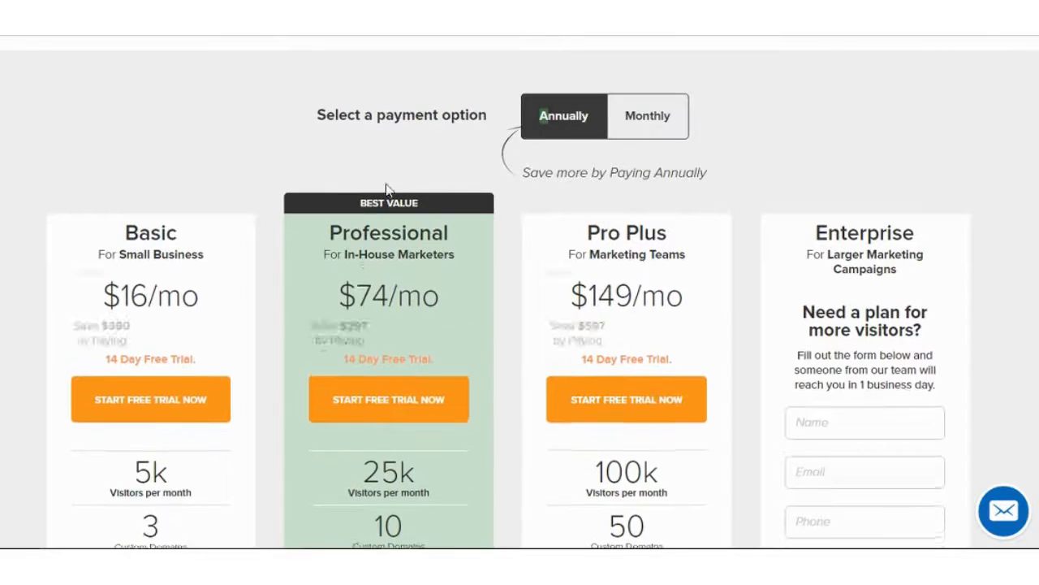
scroll(281, 229, "down", 2)
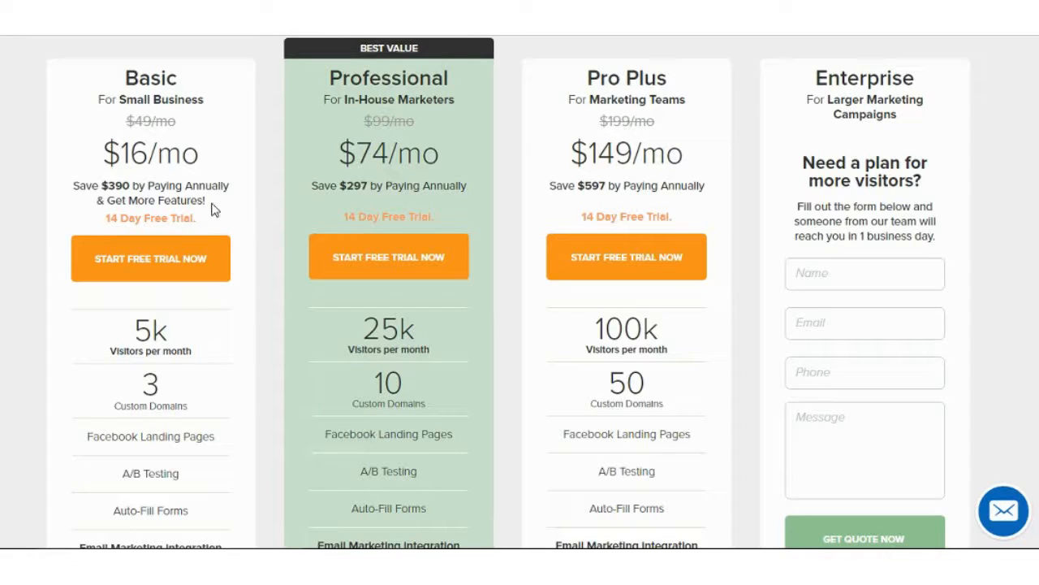
mouse_move(195, 326)
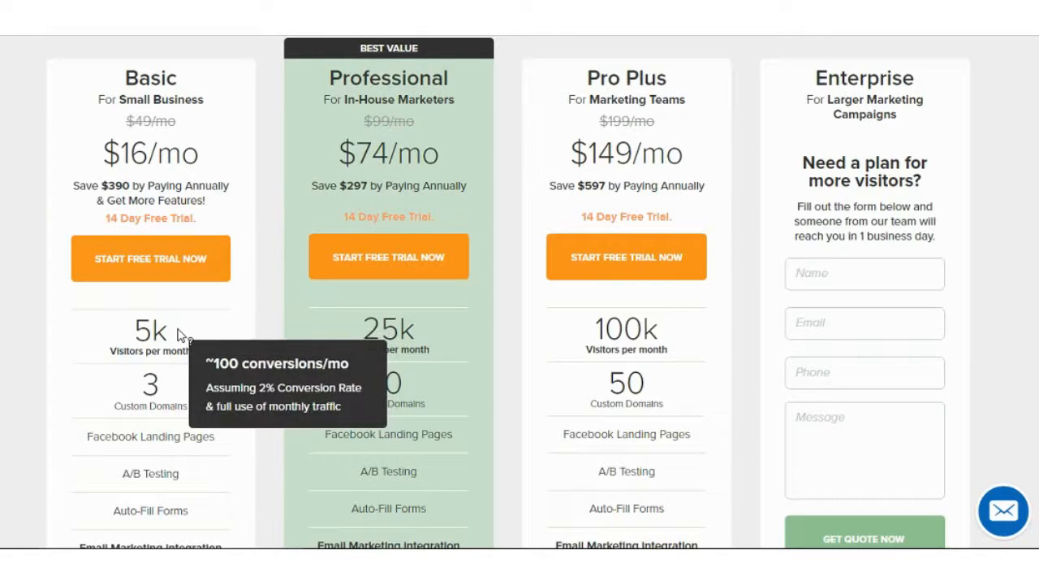
scroll(181, 335, "down", 1)
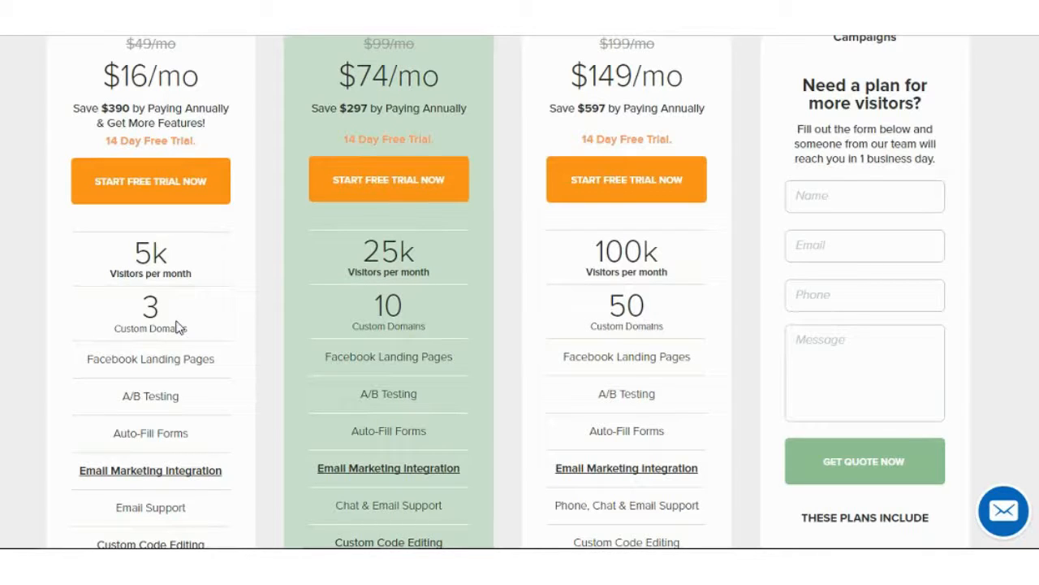
scroll(179, 327, "up", 1)
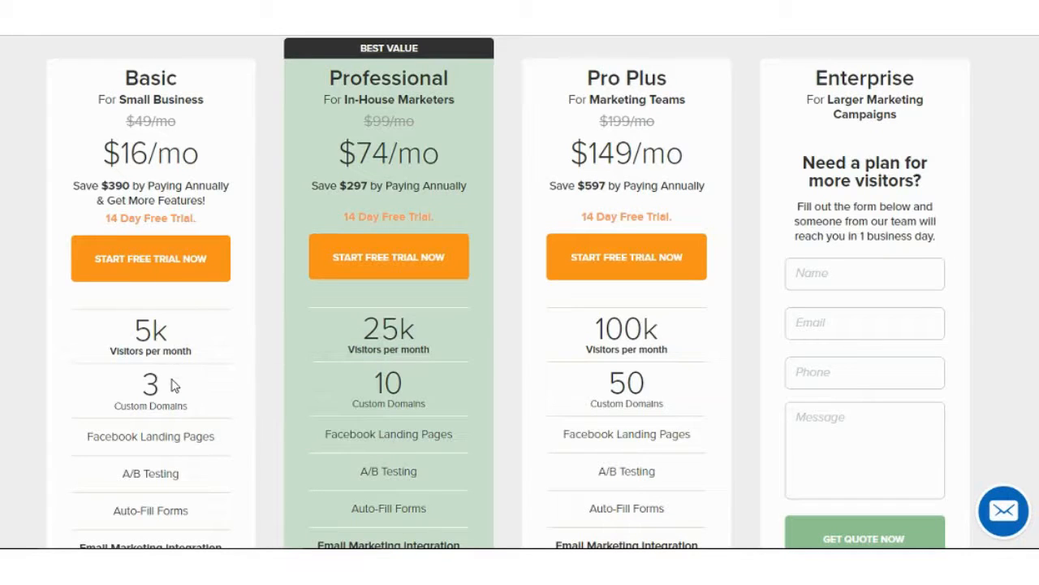
scroll(172, 377, "down", 1)
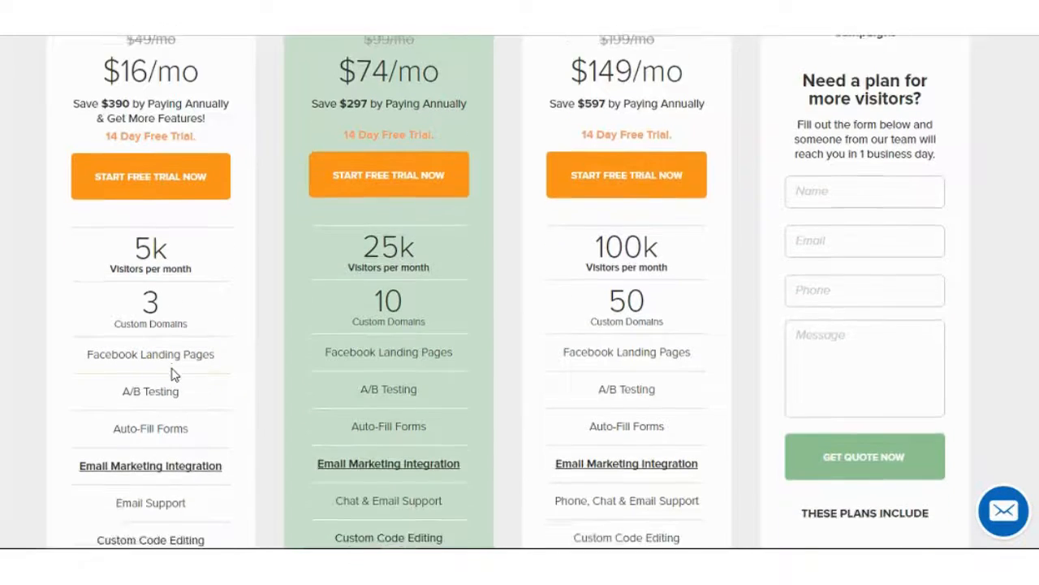
scroll(172, 375, "down", 1)
scroll(176, 344, "up", 2)
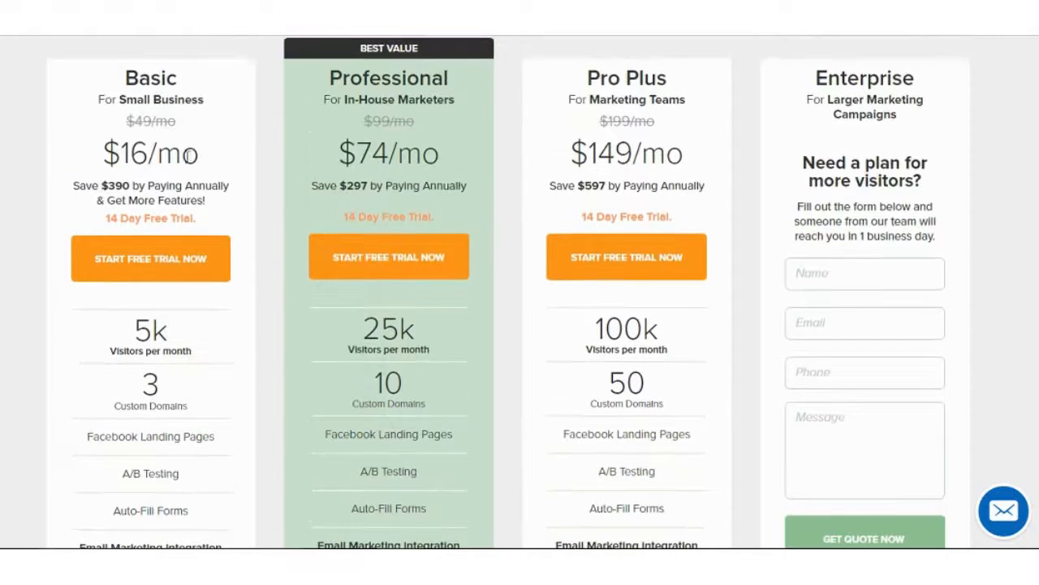
scroll(349, 140, "up", 2)
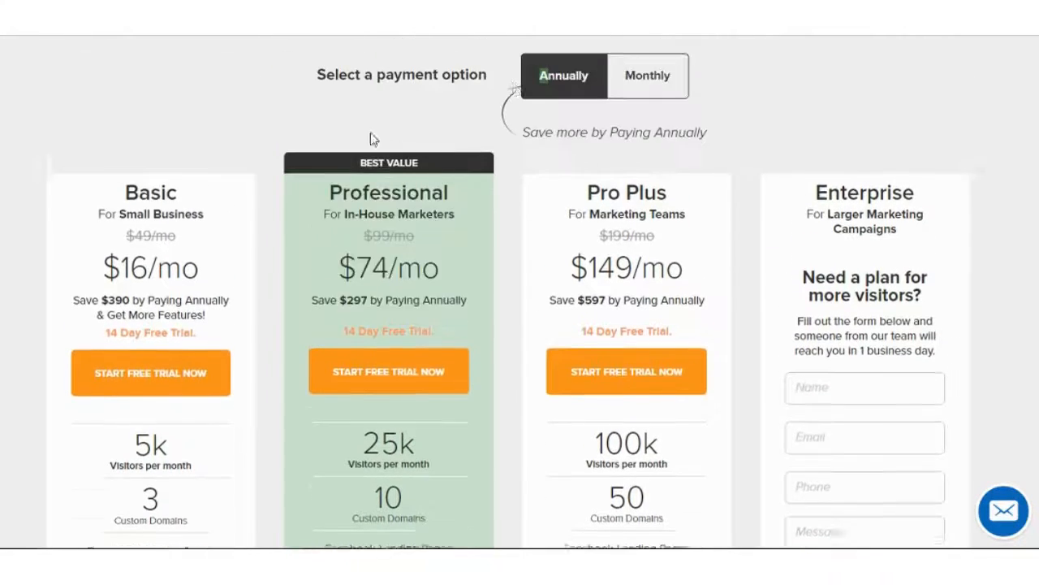
scroll(371, 139, "up", 1)
left_click(631, 122)
scroll(492, 144, "down", 2)
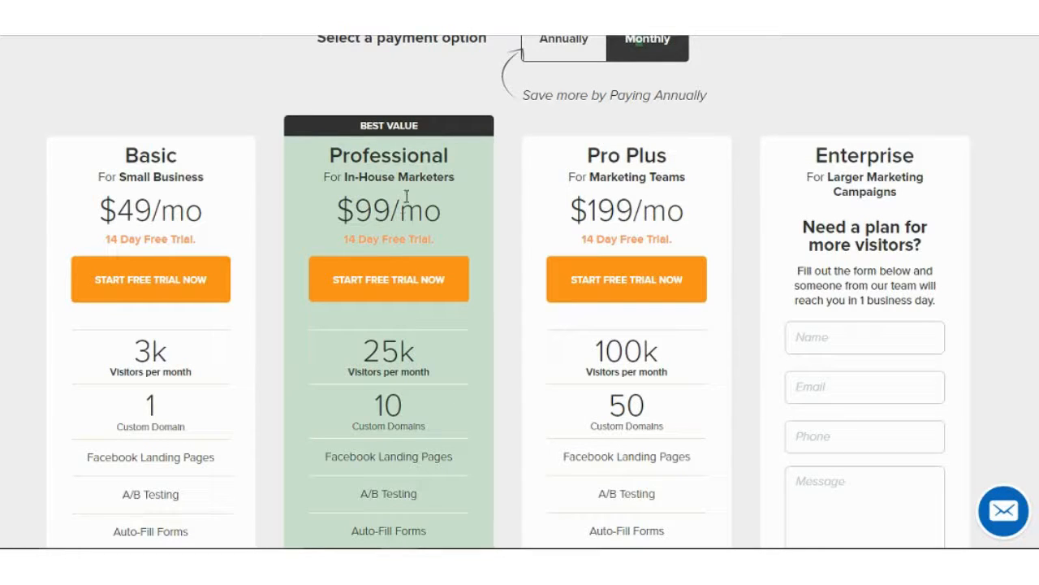
left_click(546, 59)
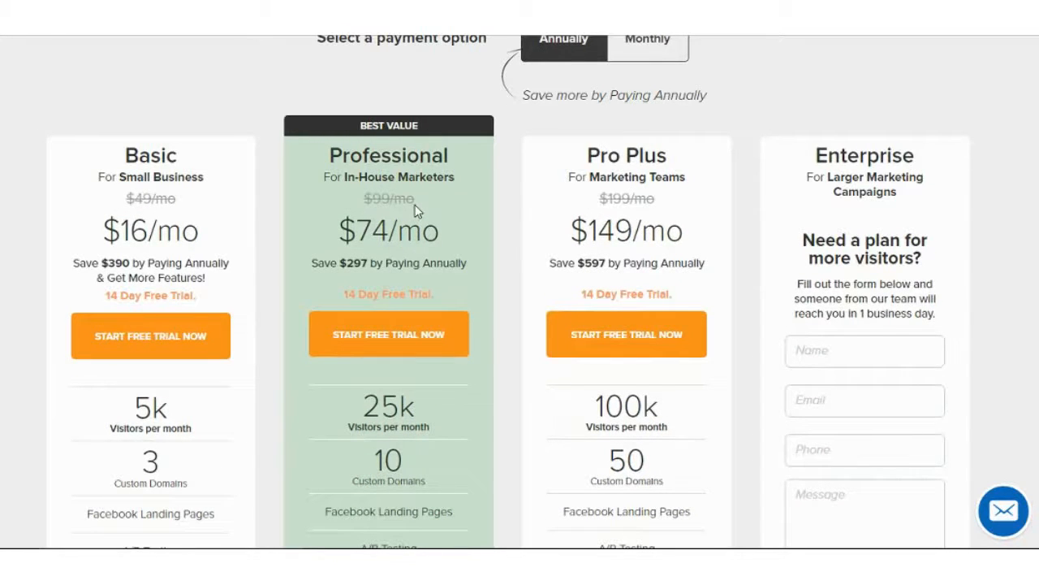
scroll(416, 209, "down", 1)
mouse_move(402, 353)
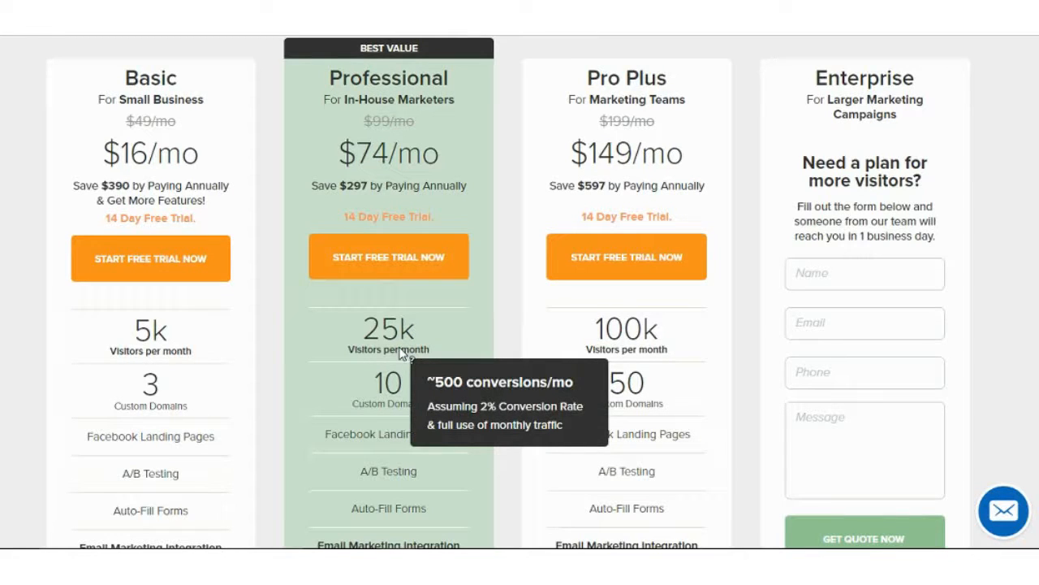
scroll(403, 354, "down", 5)
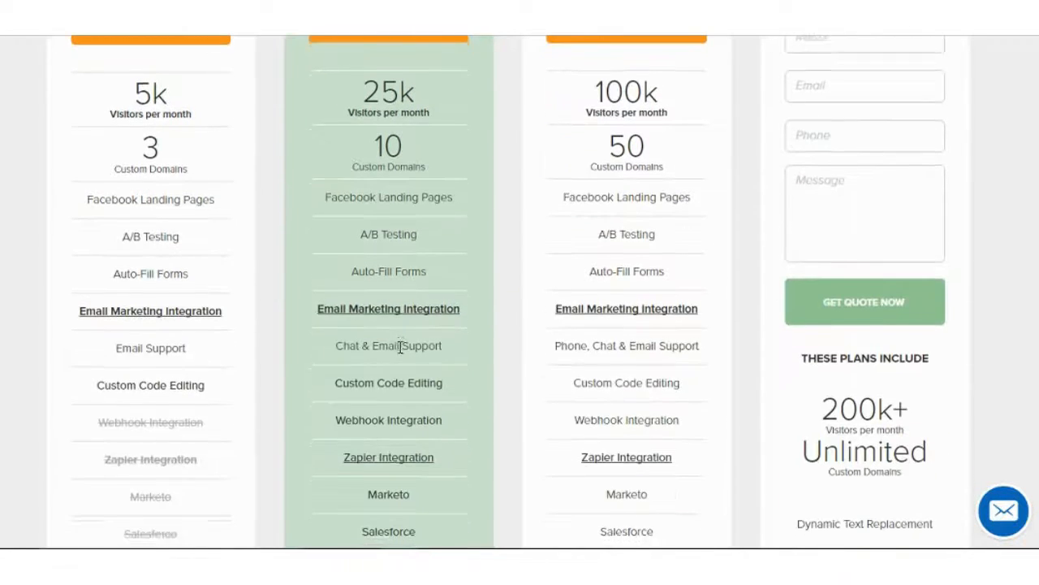
mouse_move(433, 314)
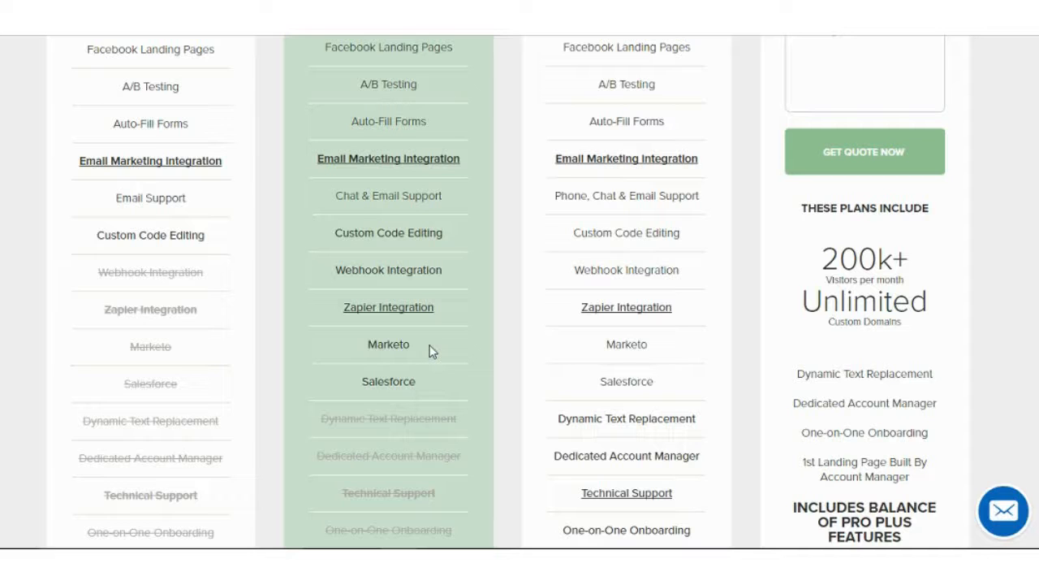
scroll(430, 349, "down", 2)
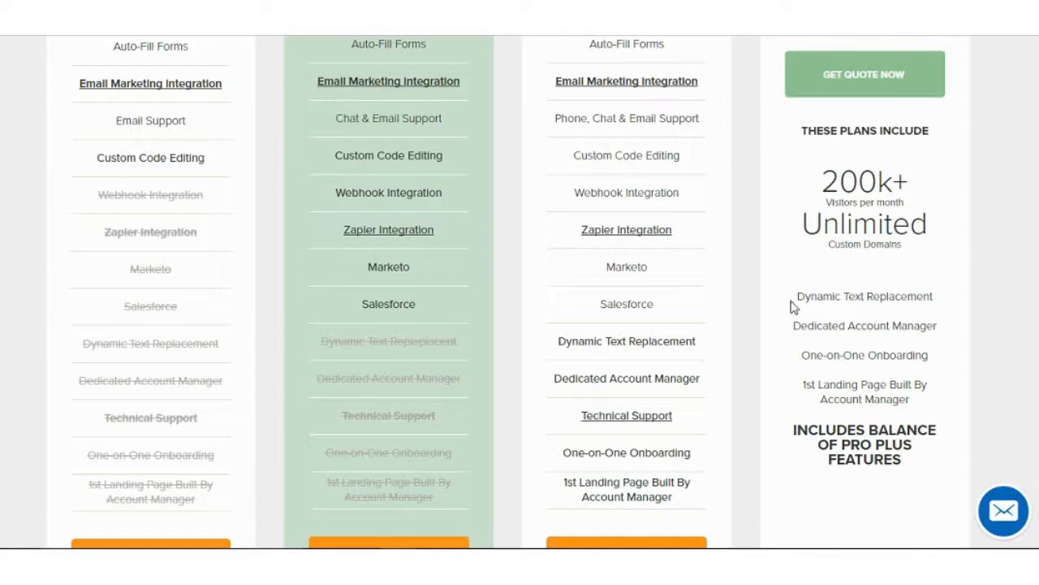
scroll(771, 301, "up", 8)
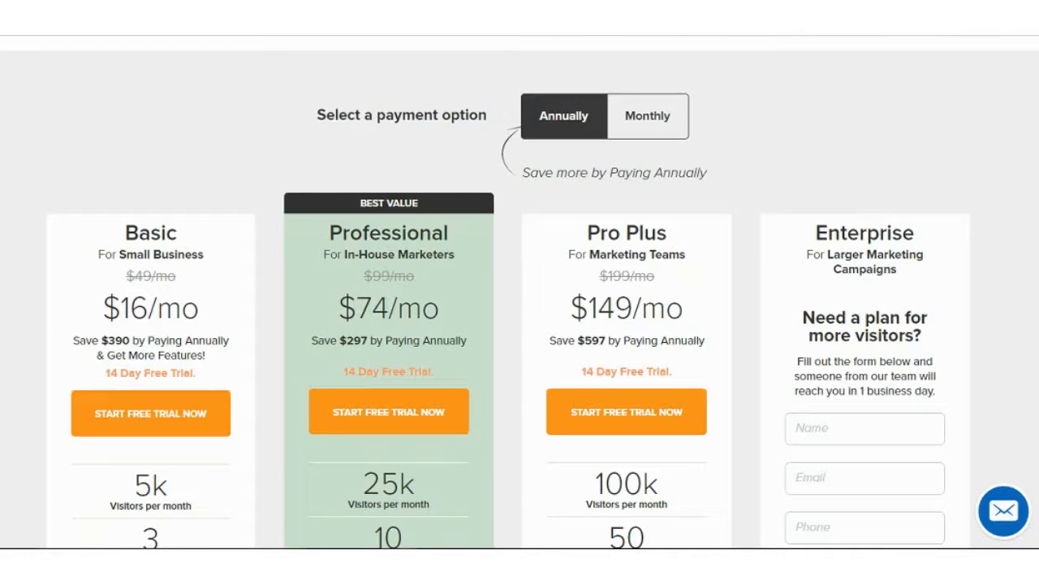
- Scroll up the annual pricing page to review the plan savings
scroll(412, 262, "up", 4)
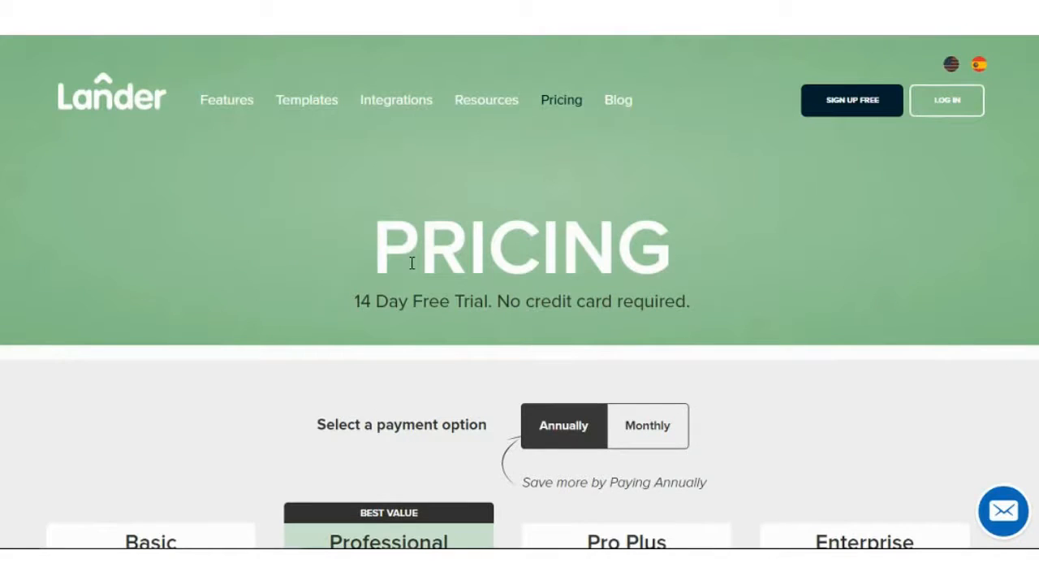